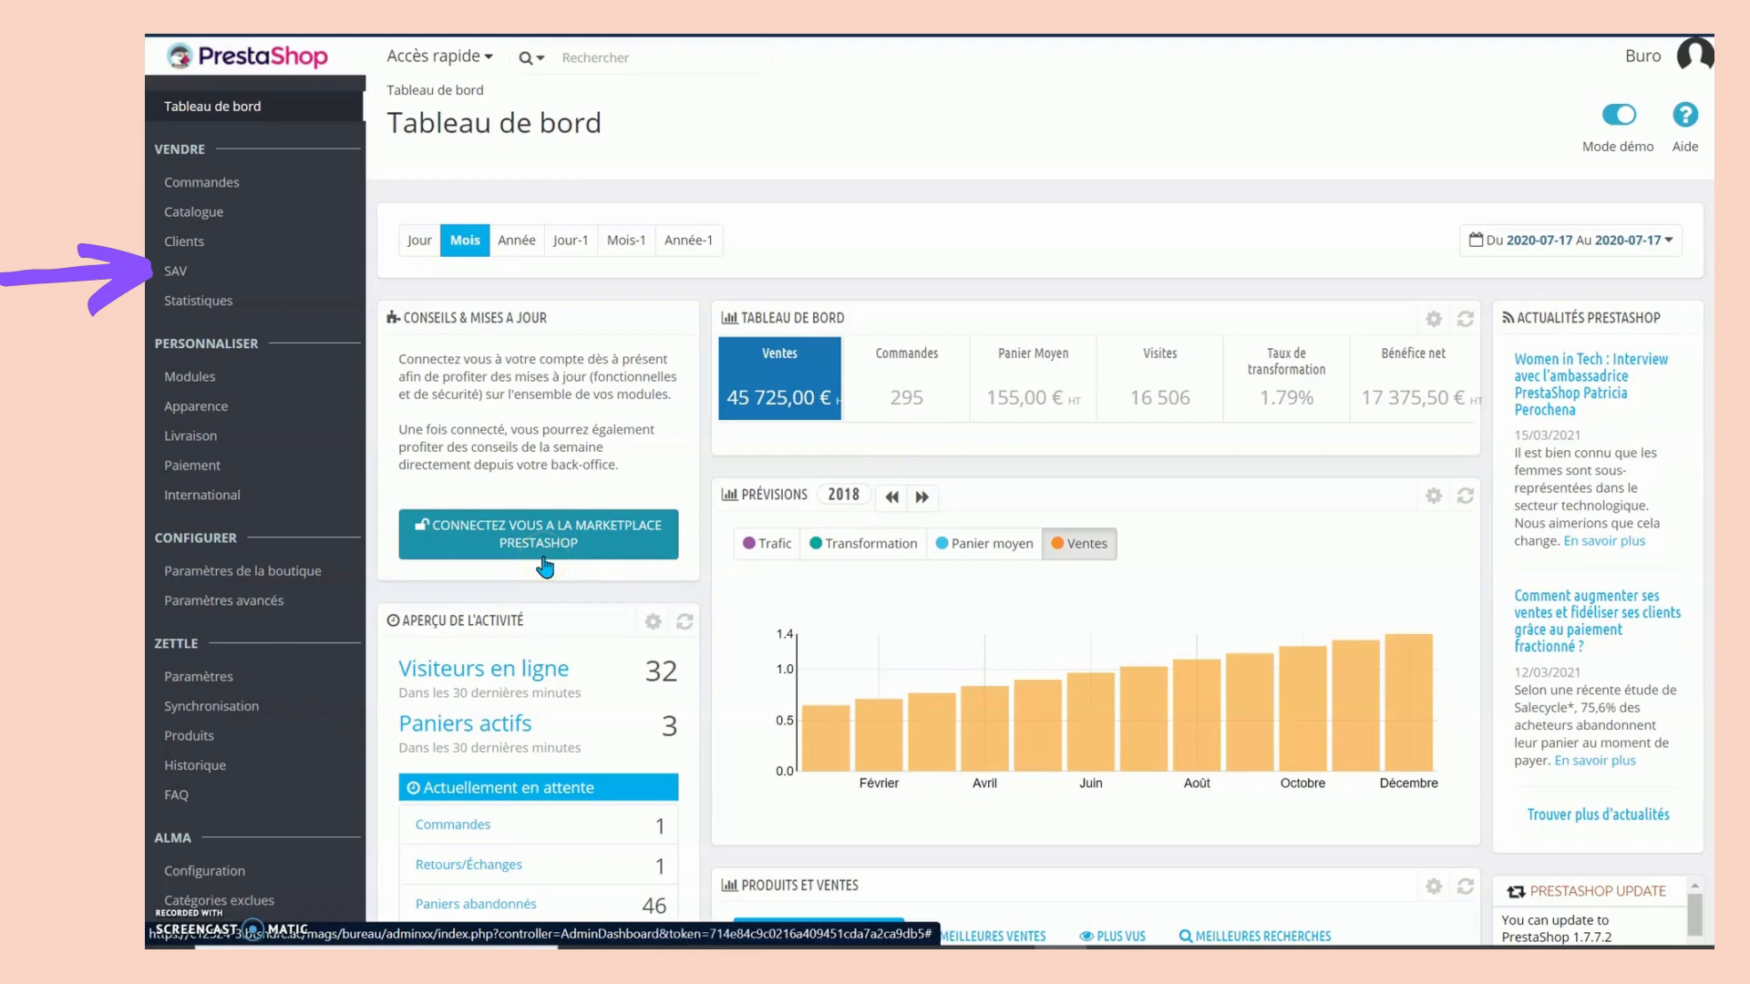
Go to the SAV page and review its 20 conversations and the contact options.
mouse_move(206, 374)
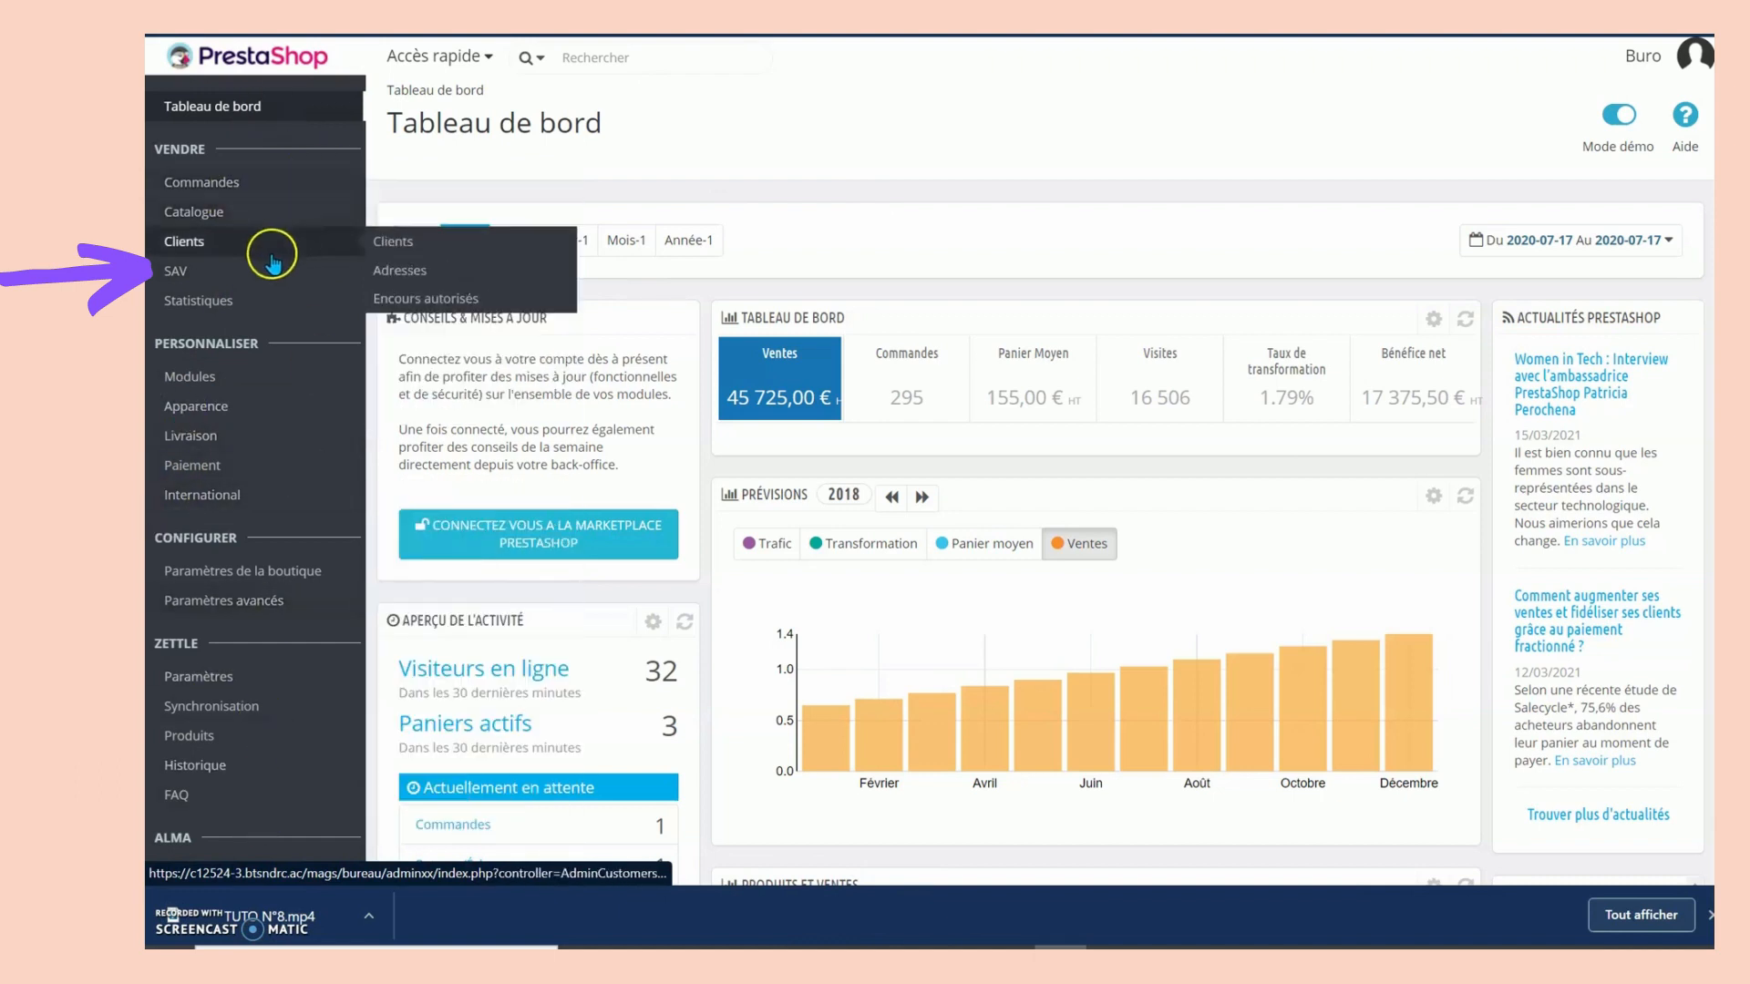
mouse_move(215, 271)
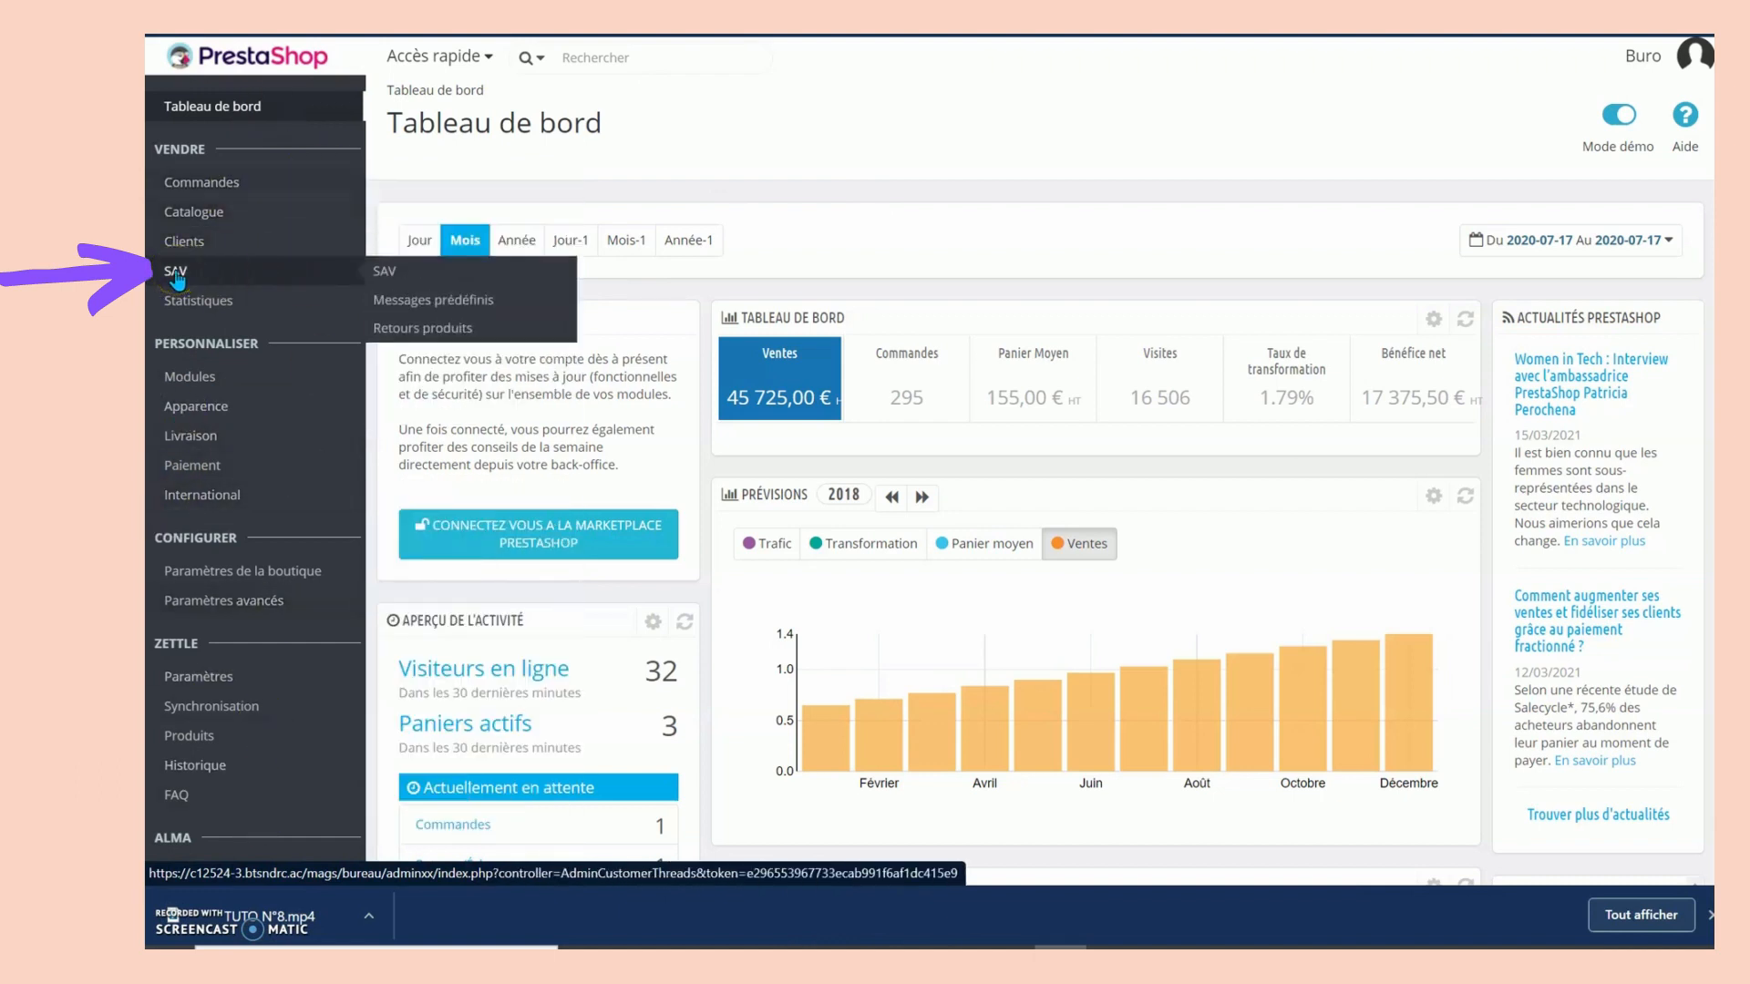
click(419, 273)
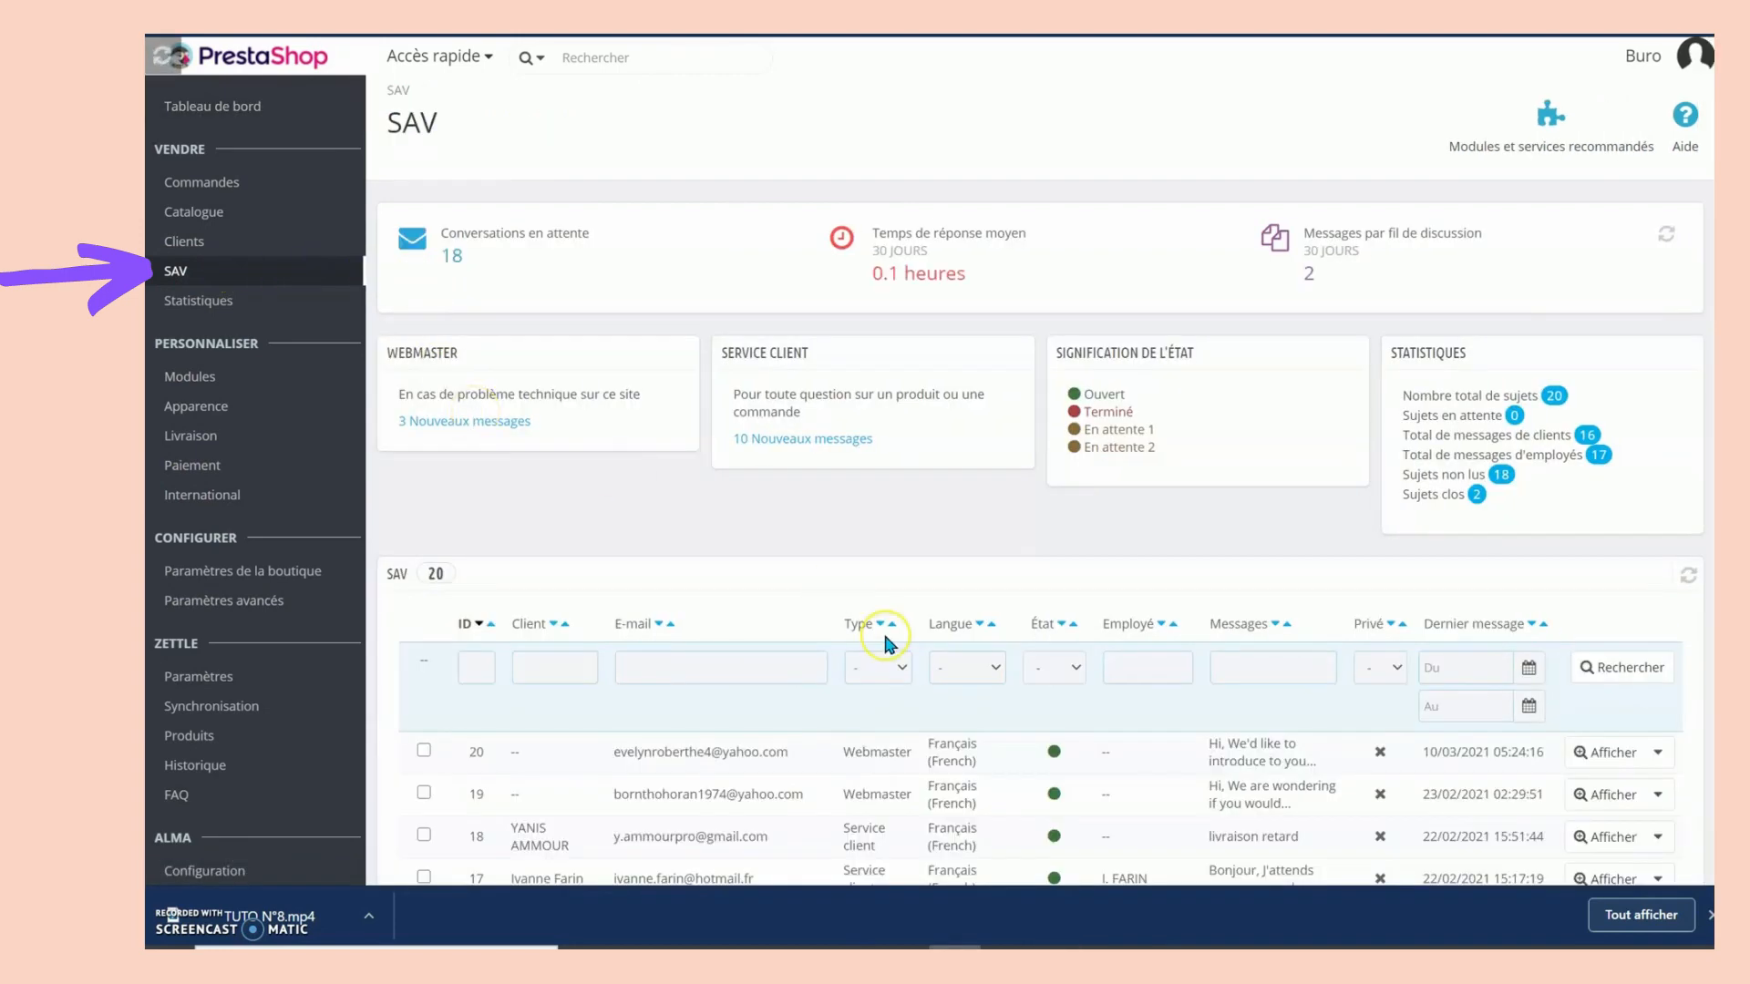
scroll(883, 631, down, 10)
scroll(823, 702, down, 3)
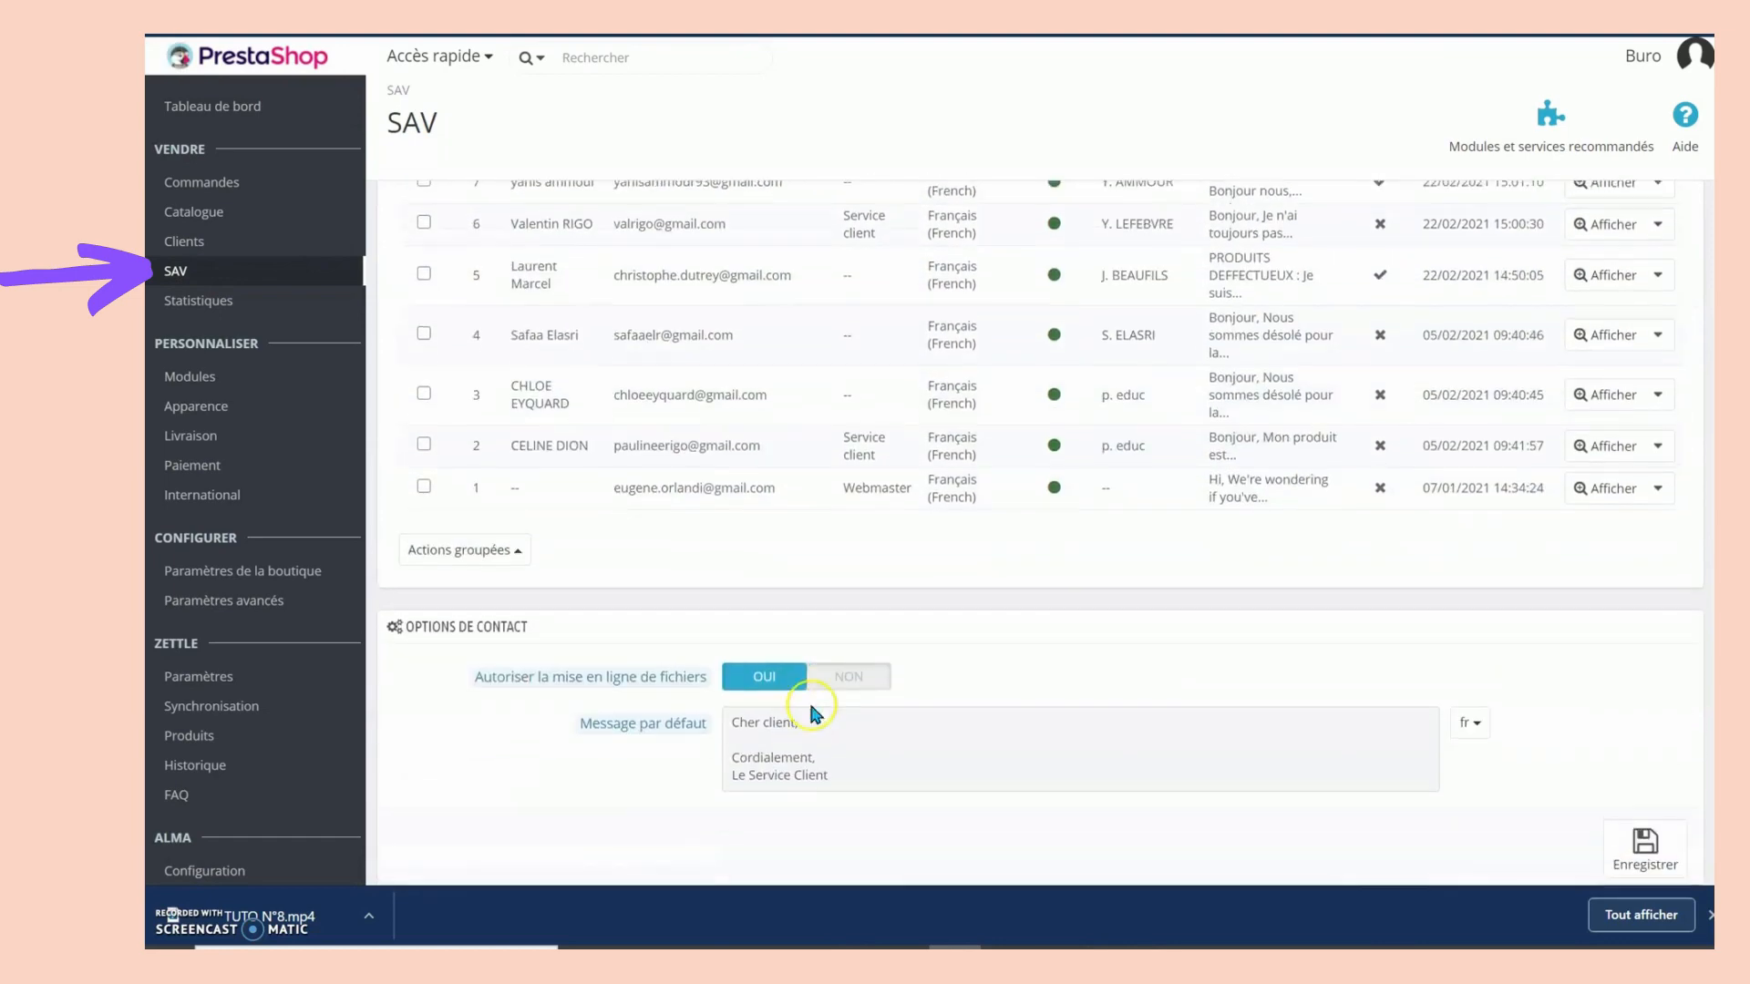
scroll(790, 509, up, 4)
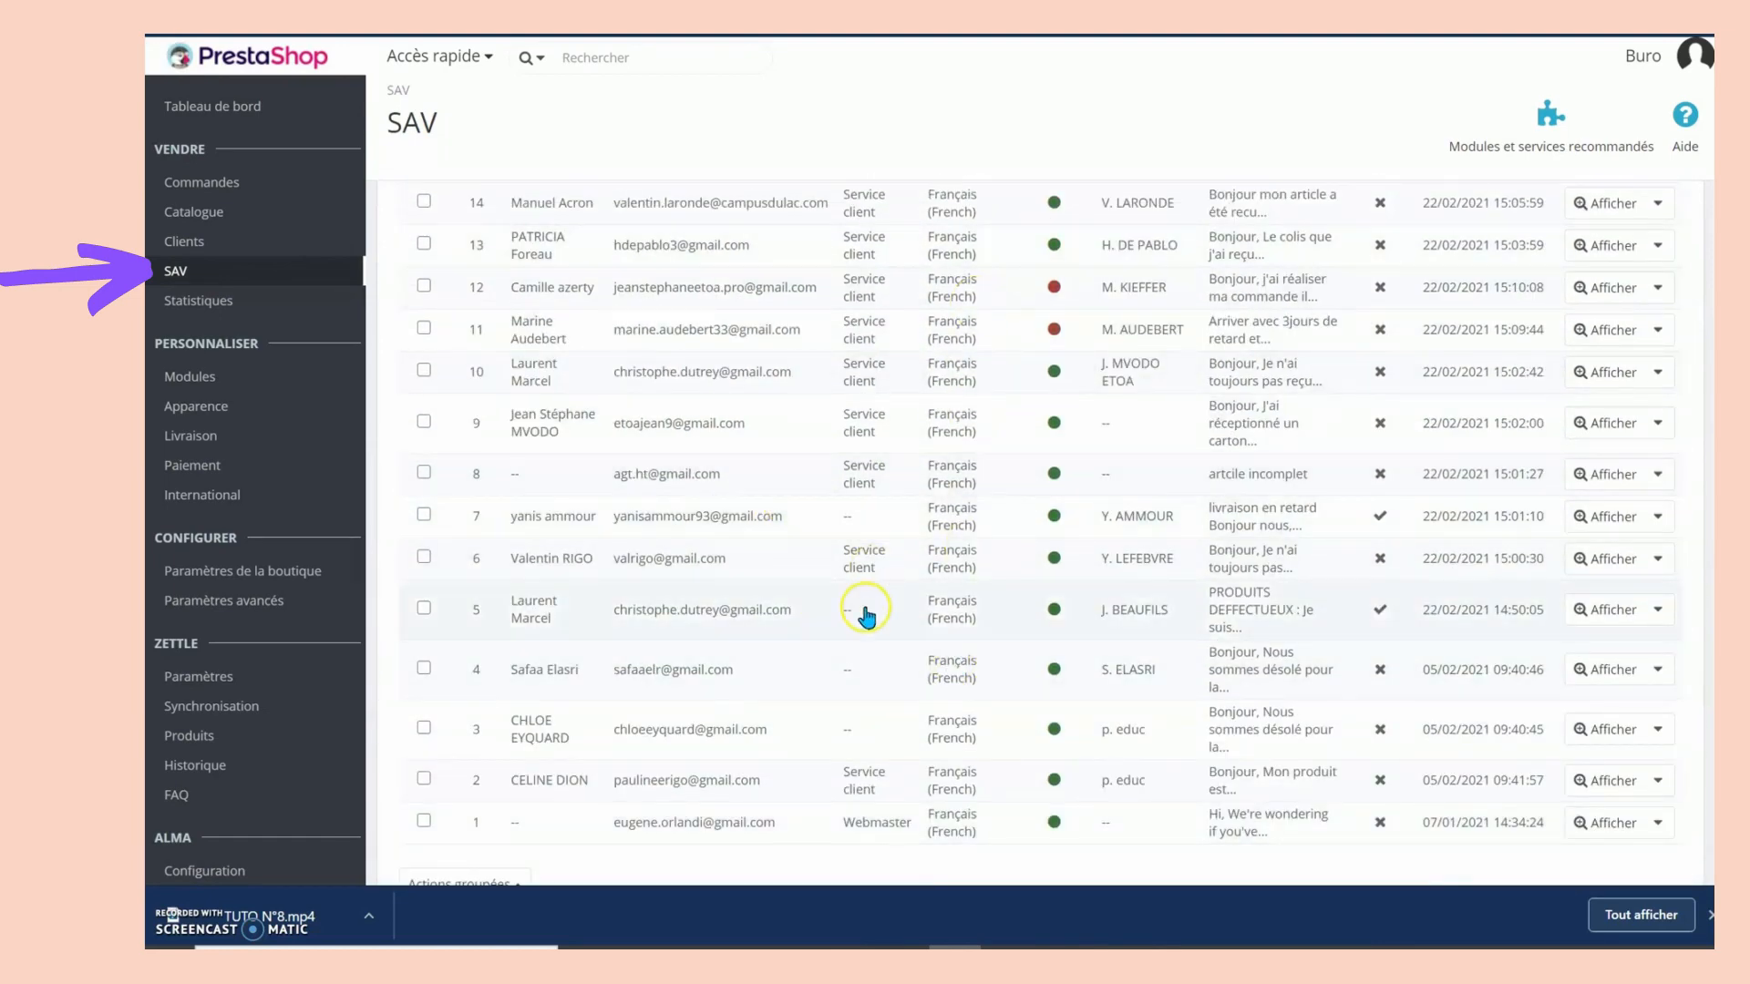
scroll(888, 510, down, 4)
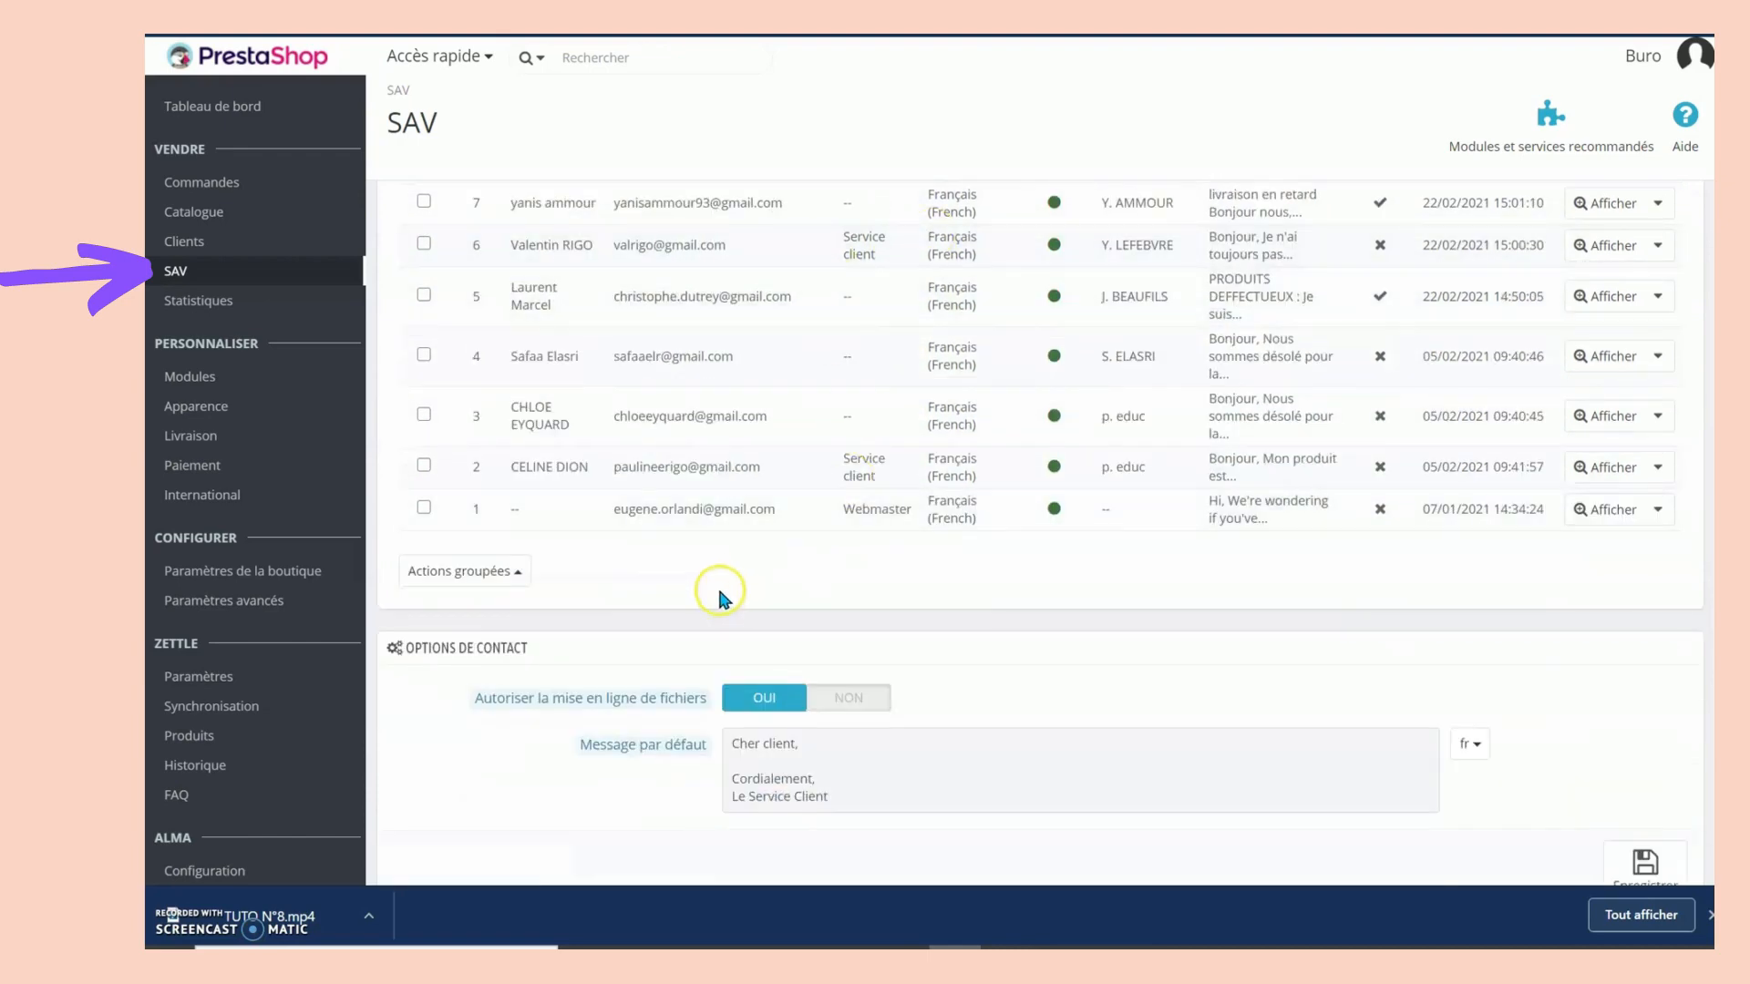
scroll(762, 492, up, 12)
scroll(765, 522, up, 3)
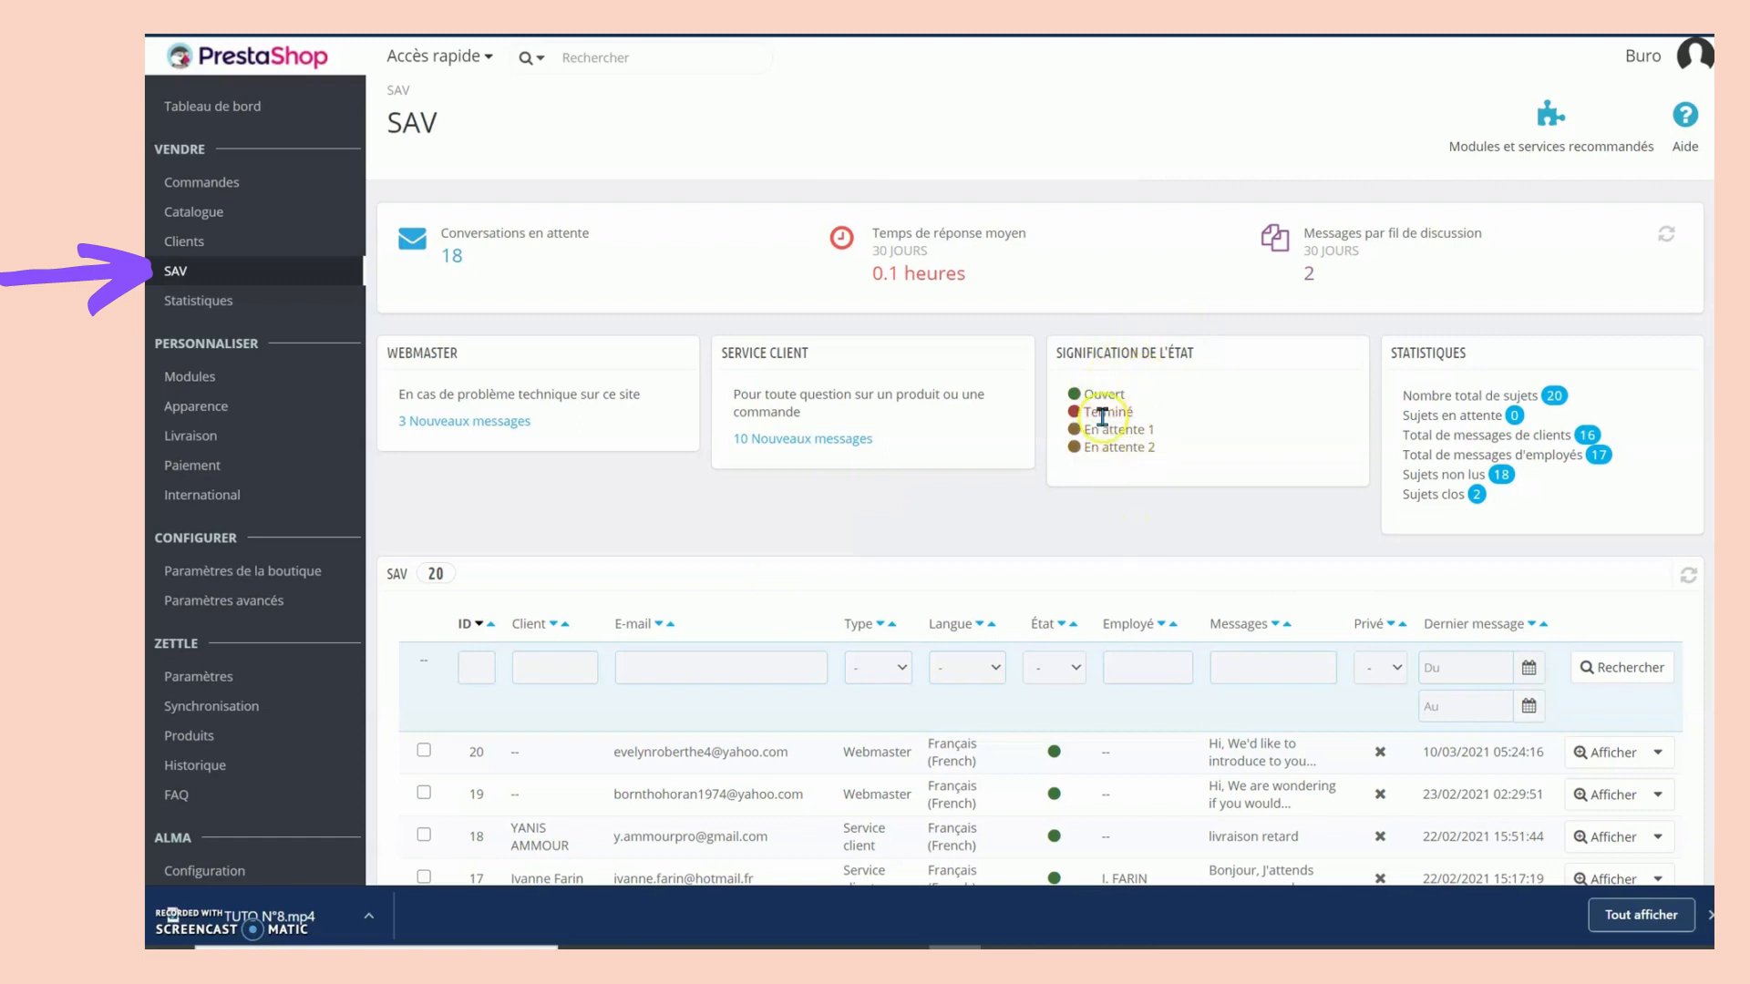
scroll(1081, 540, down, 8)
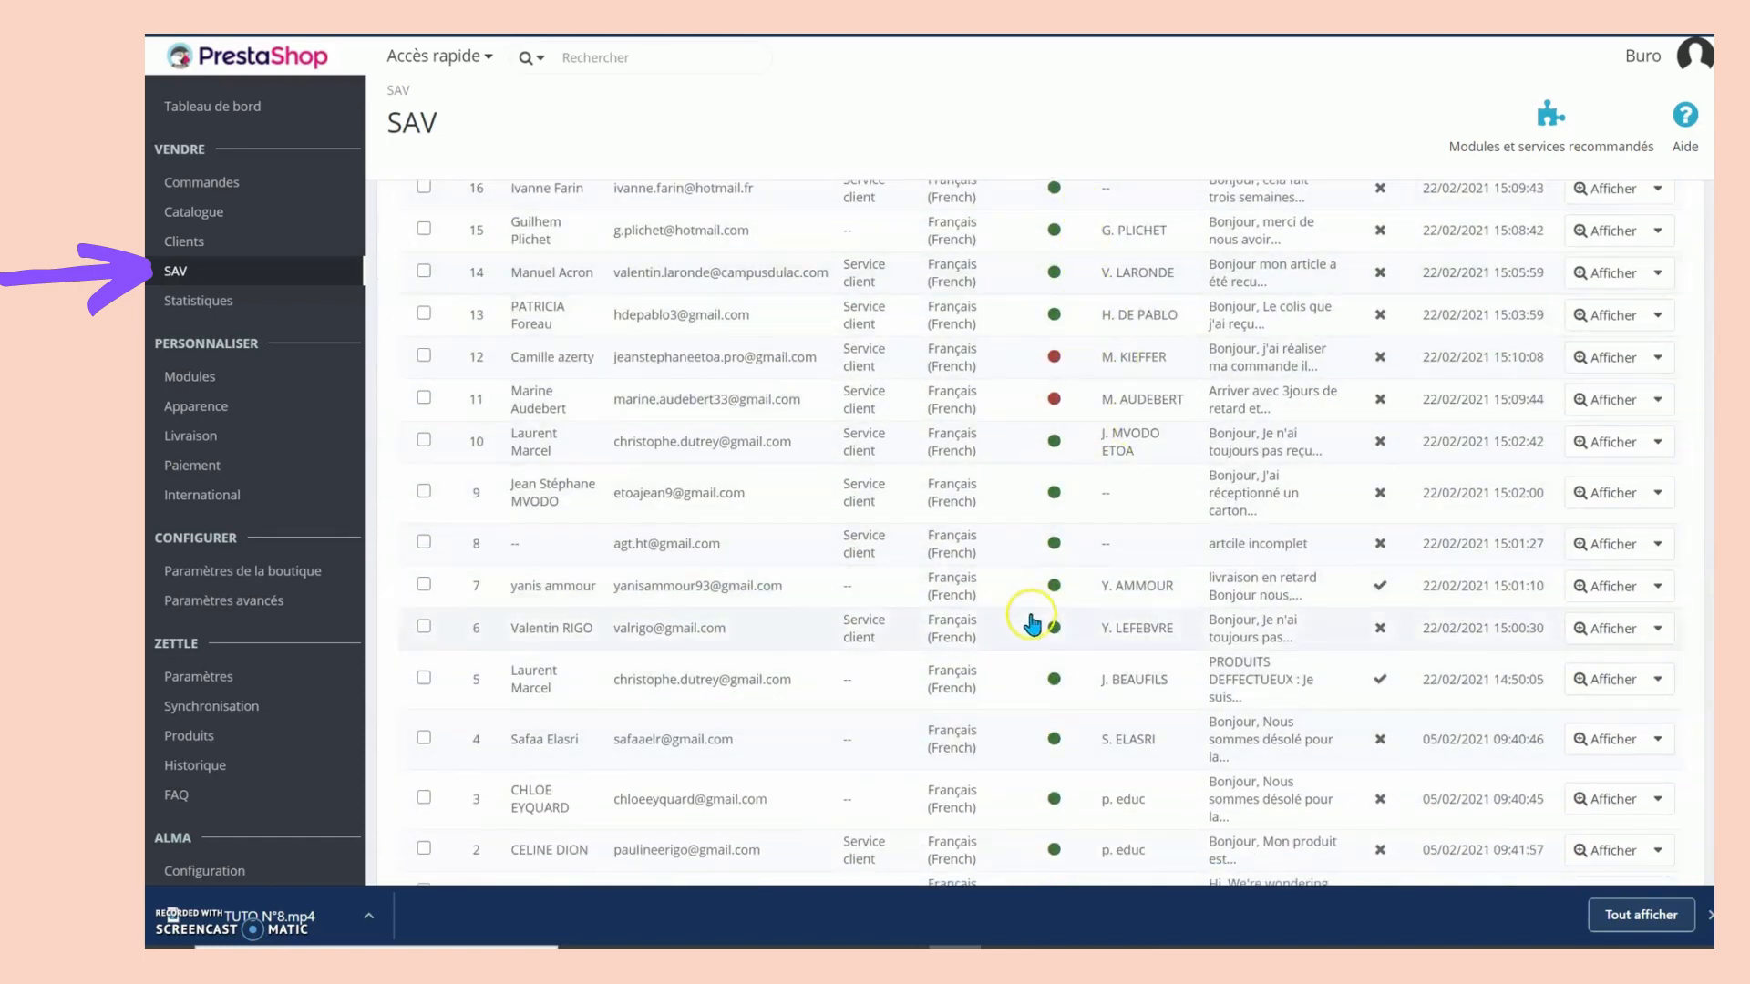
scroll(1030, 613, down, 5)
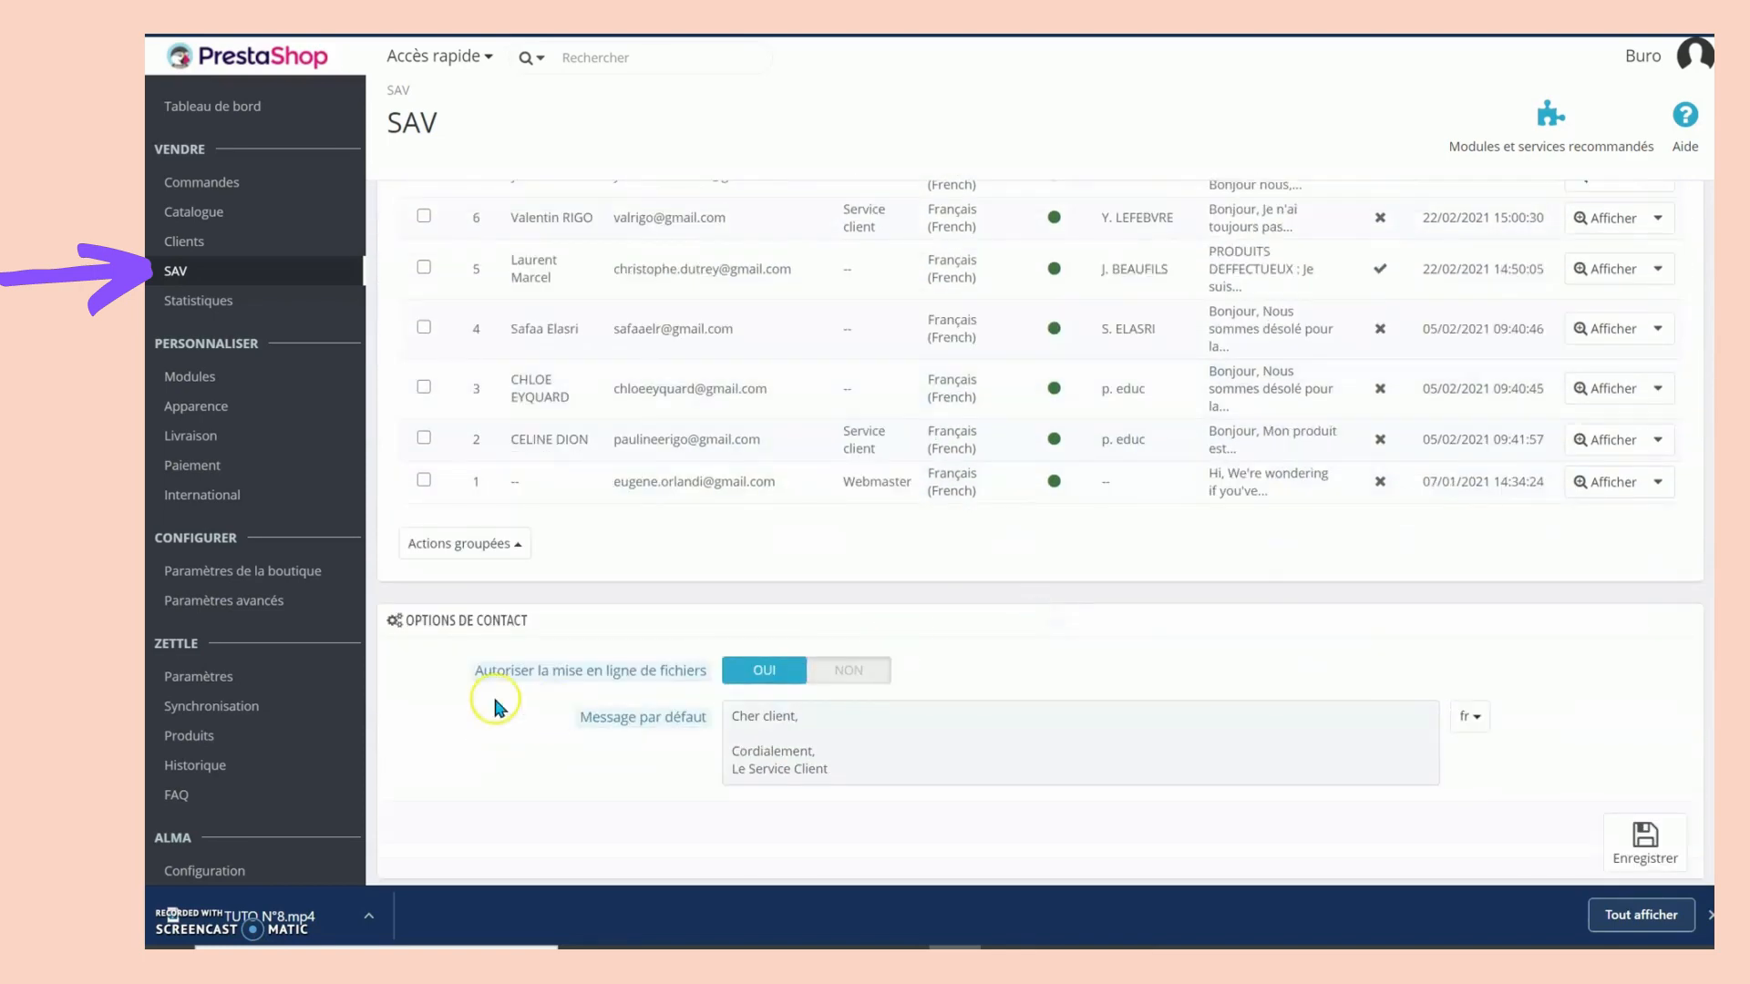
scroll(425, 495, up, 1)
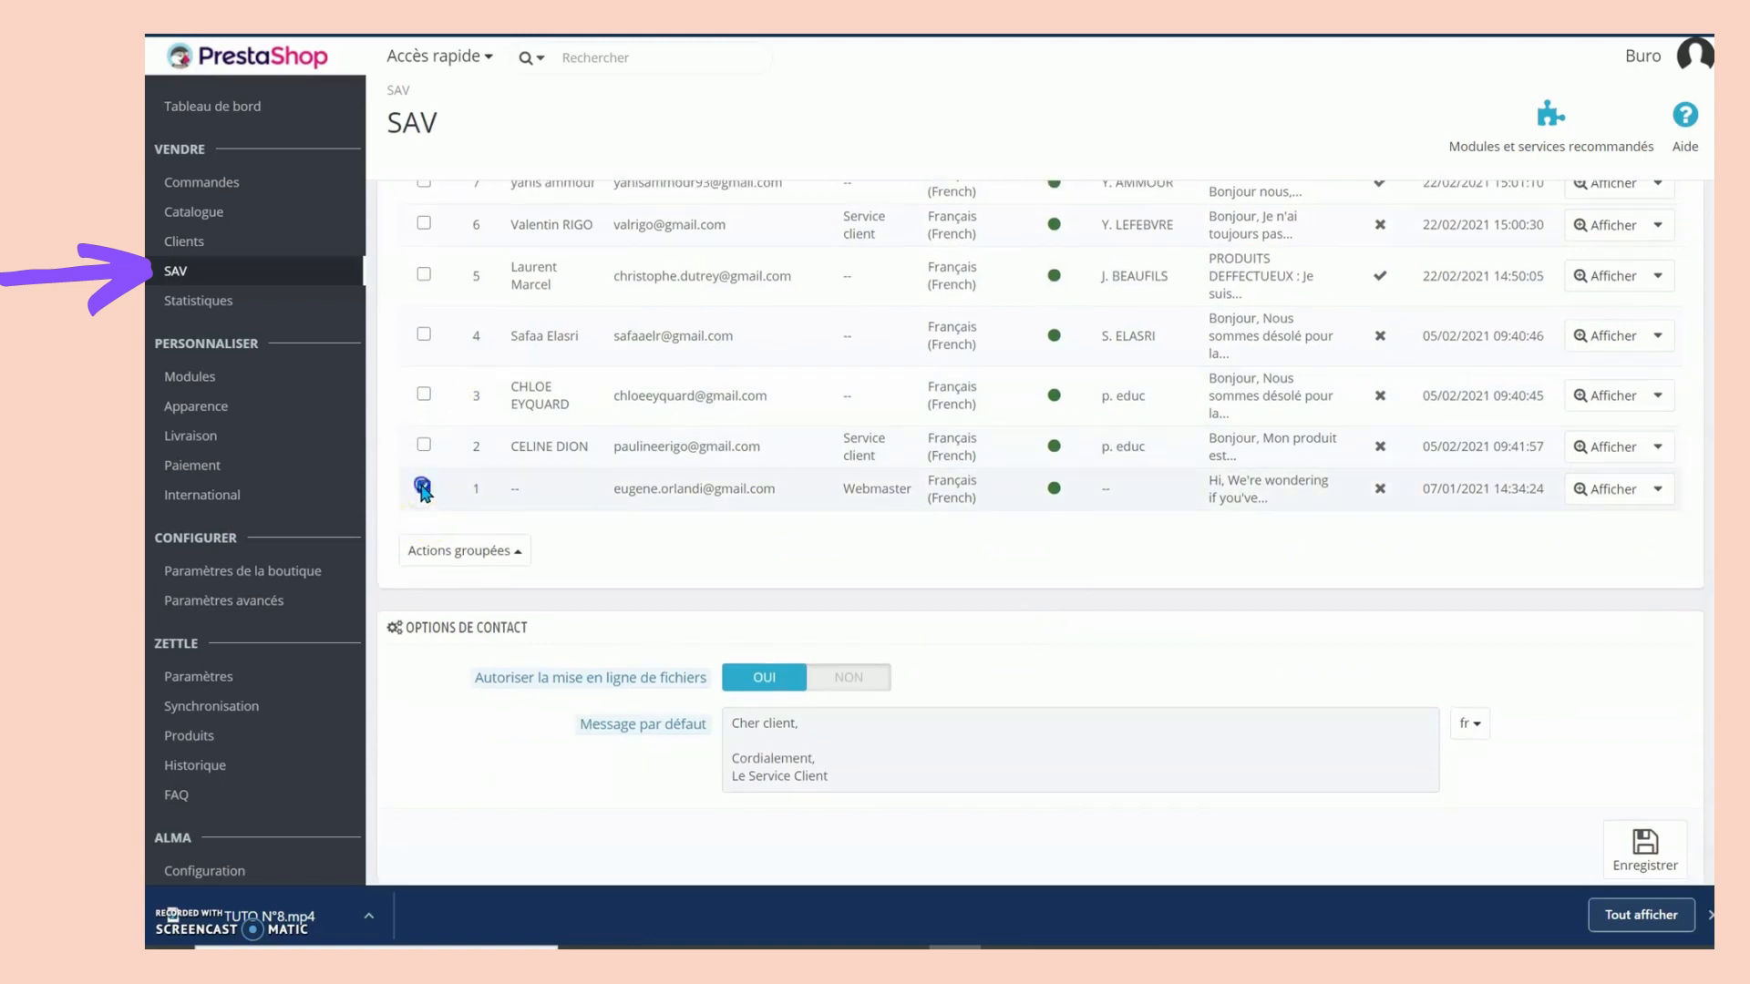
Bulk-delete conversations 2, 3 and 4 from the SAV list.
click(424, 446)
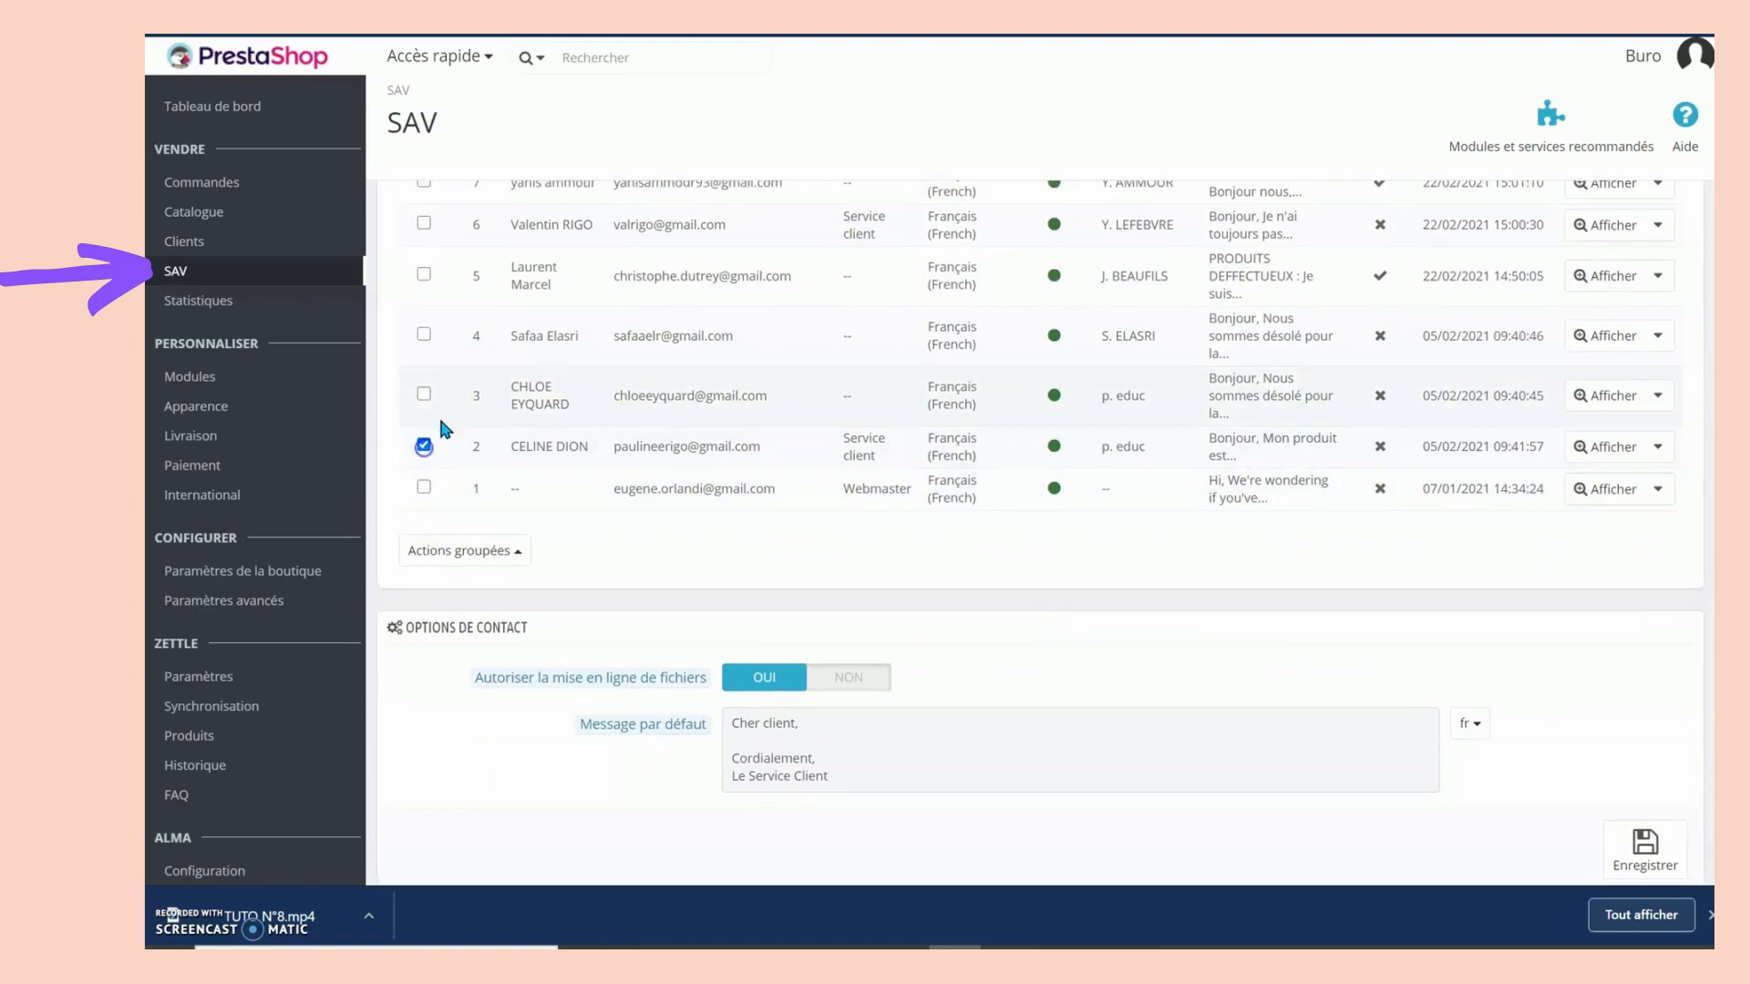
click(424, 394)
click(424, 335)
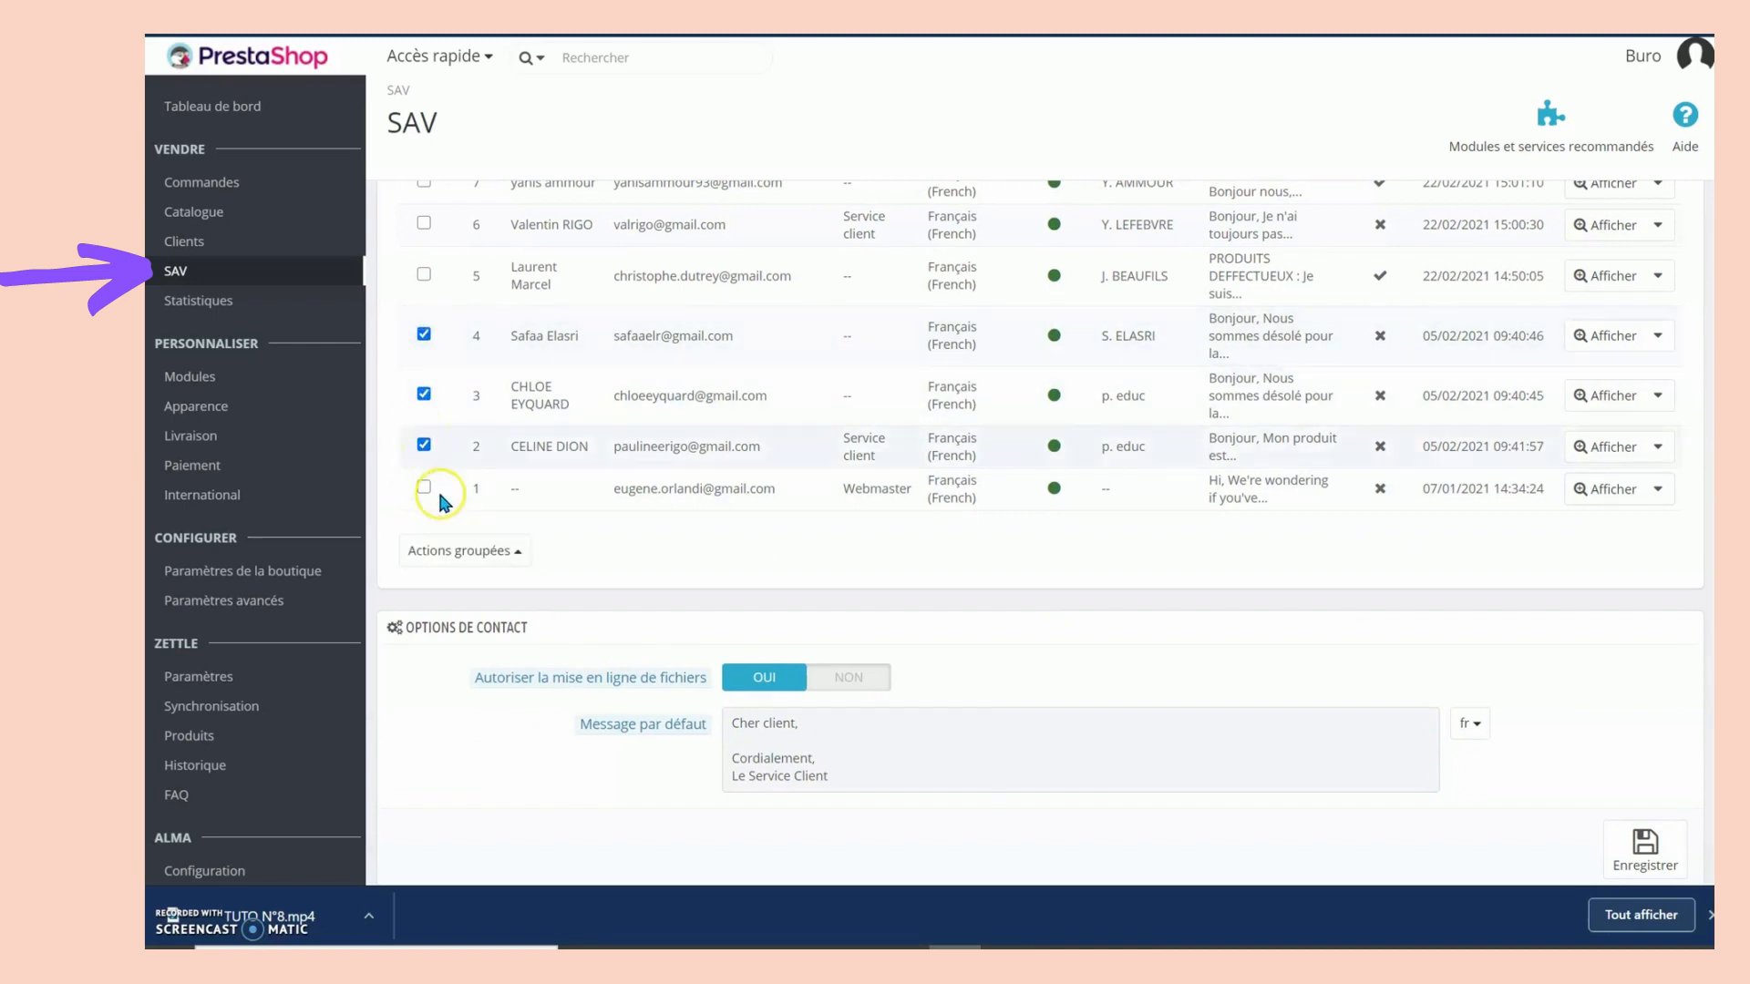
scroll(447, 538, up, 1)
click(458, 580)
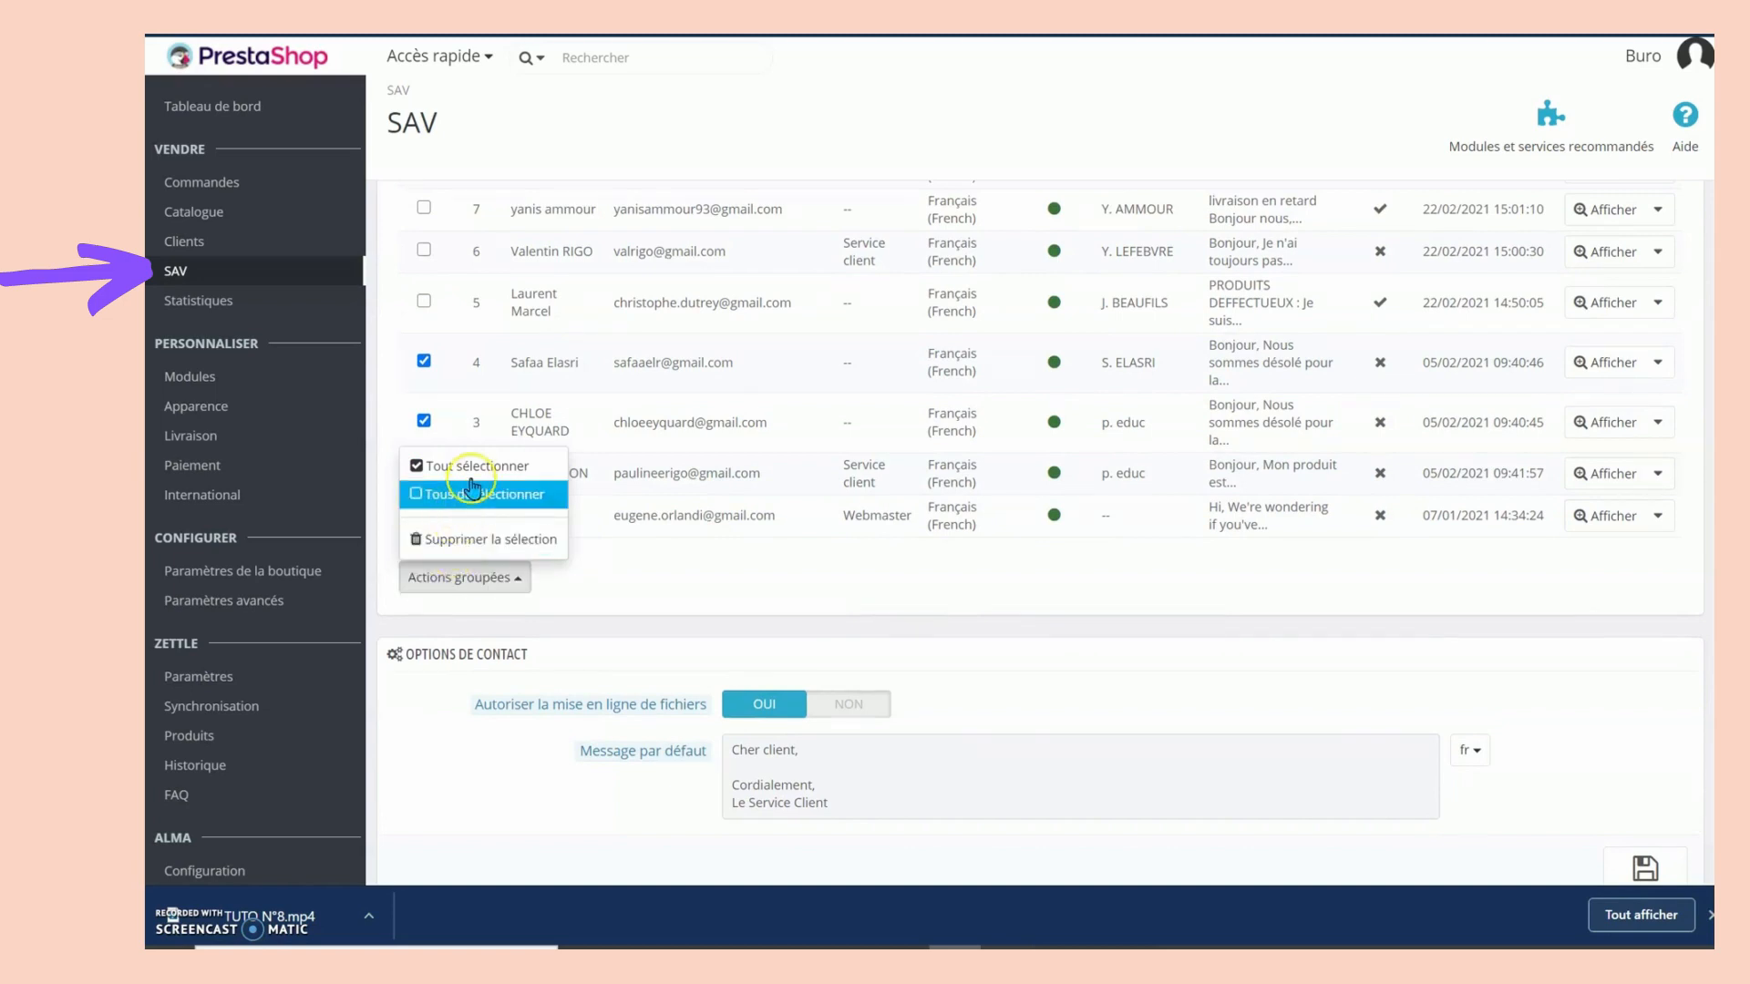
click(484, 541)
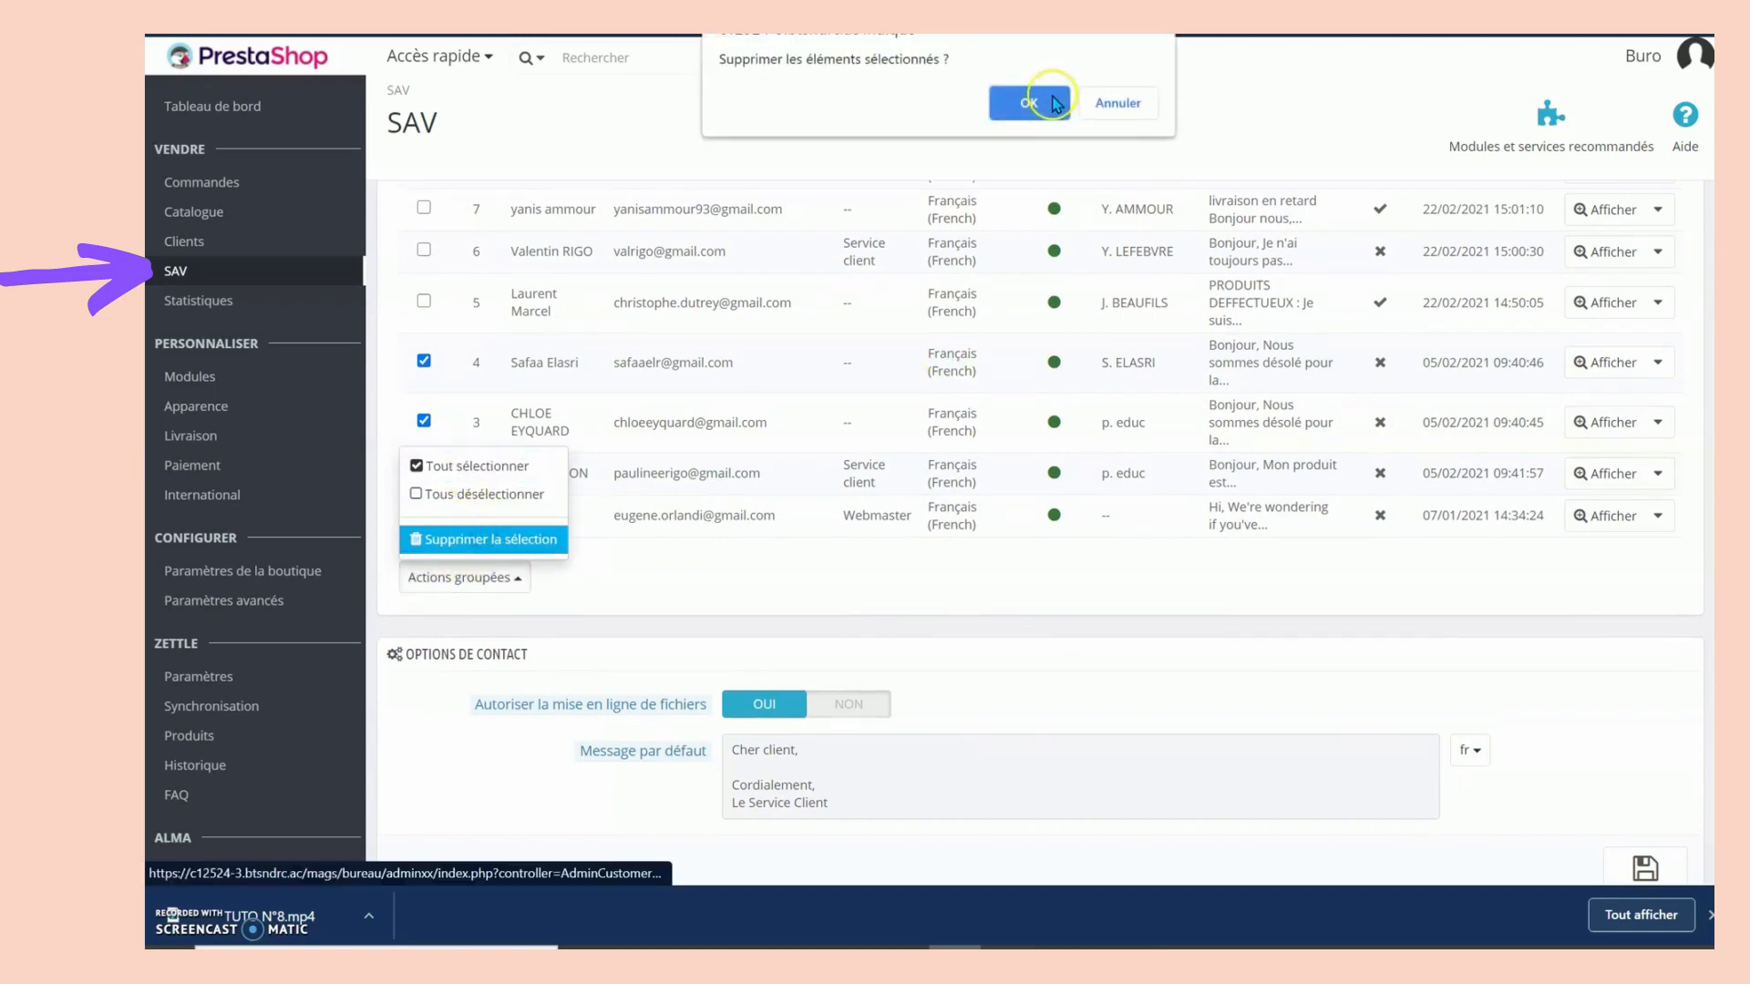
click(1016, 103)
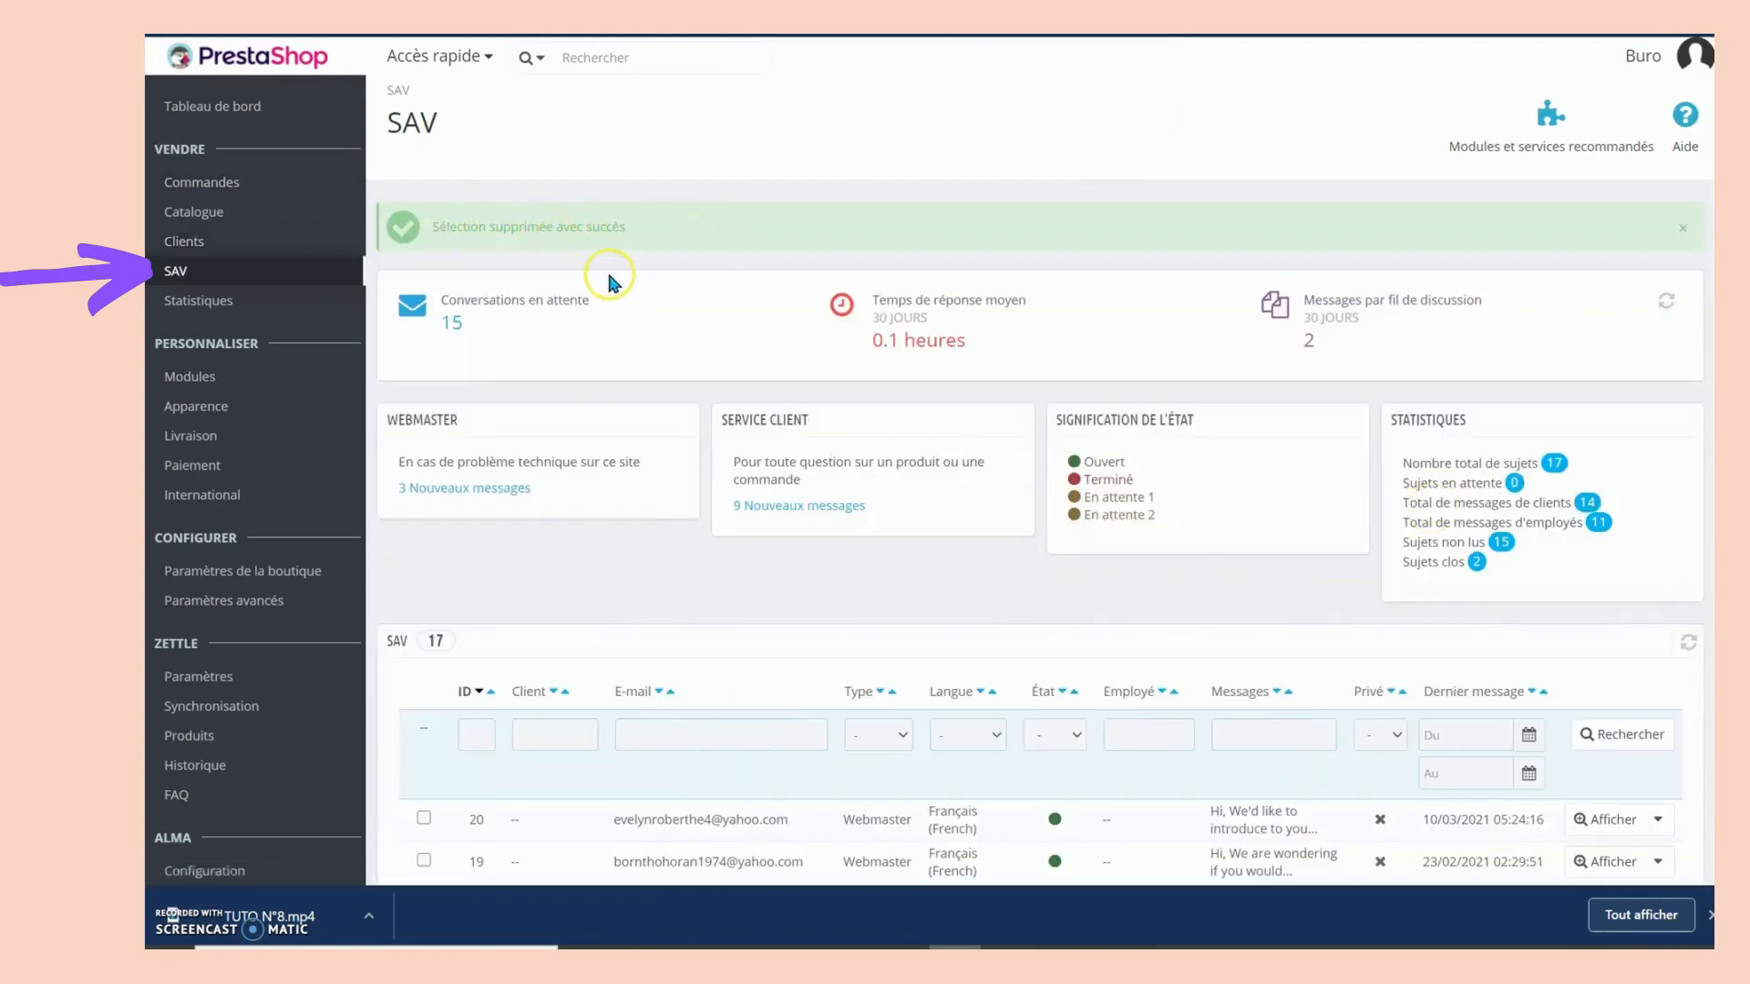
Keep customer file uploads allowed in the contact options.
scroll(757, 536, down, 12)
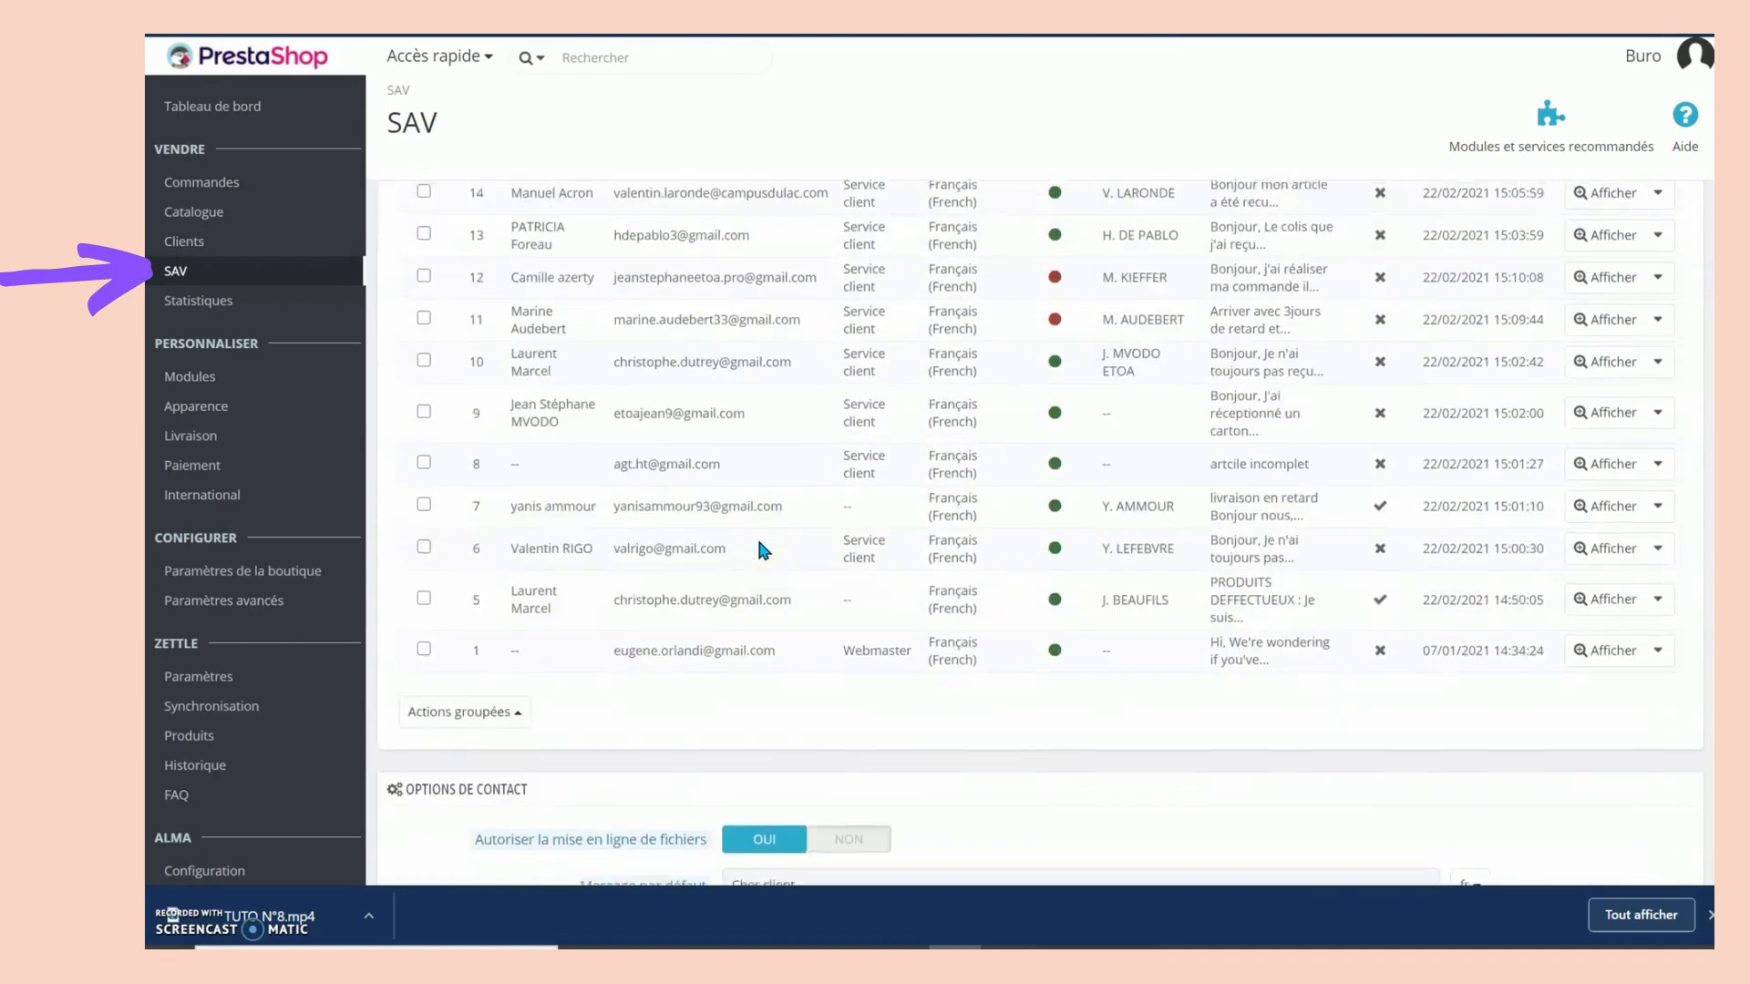
scroll(760, 547, down, 3)
click(749, 558)
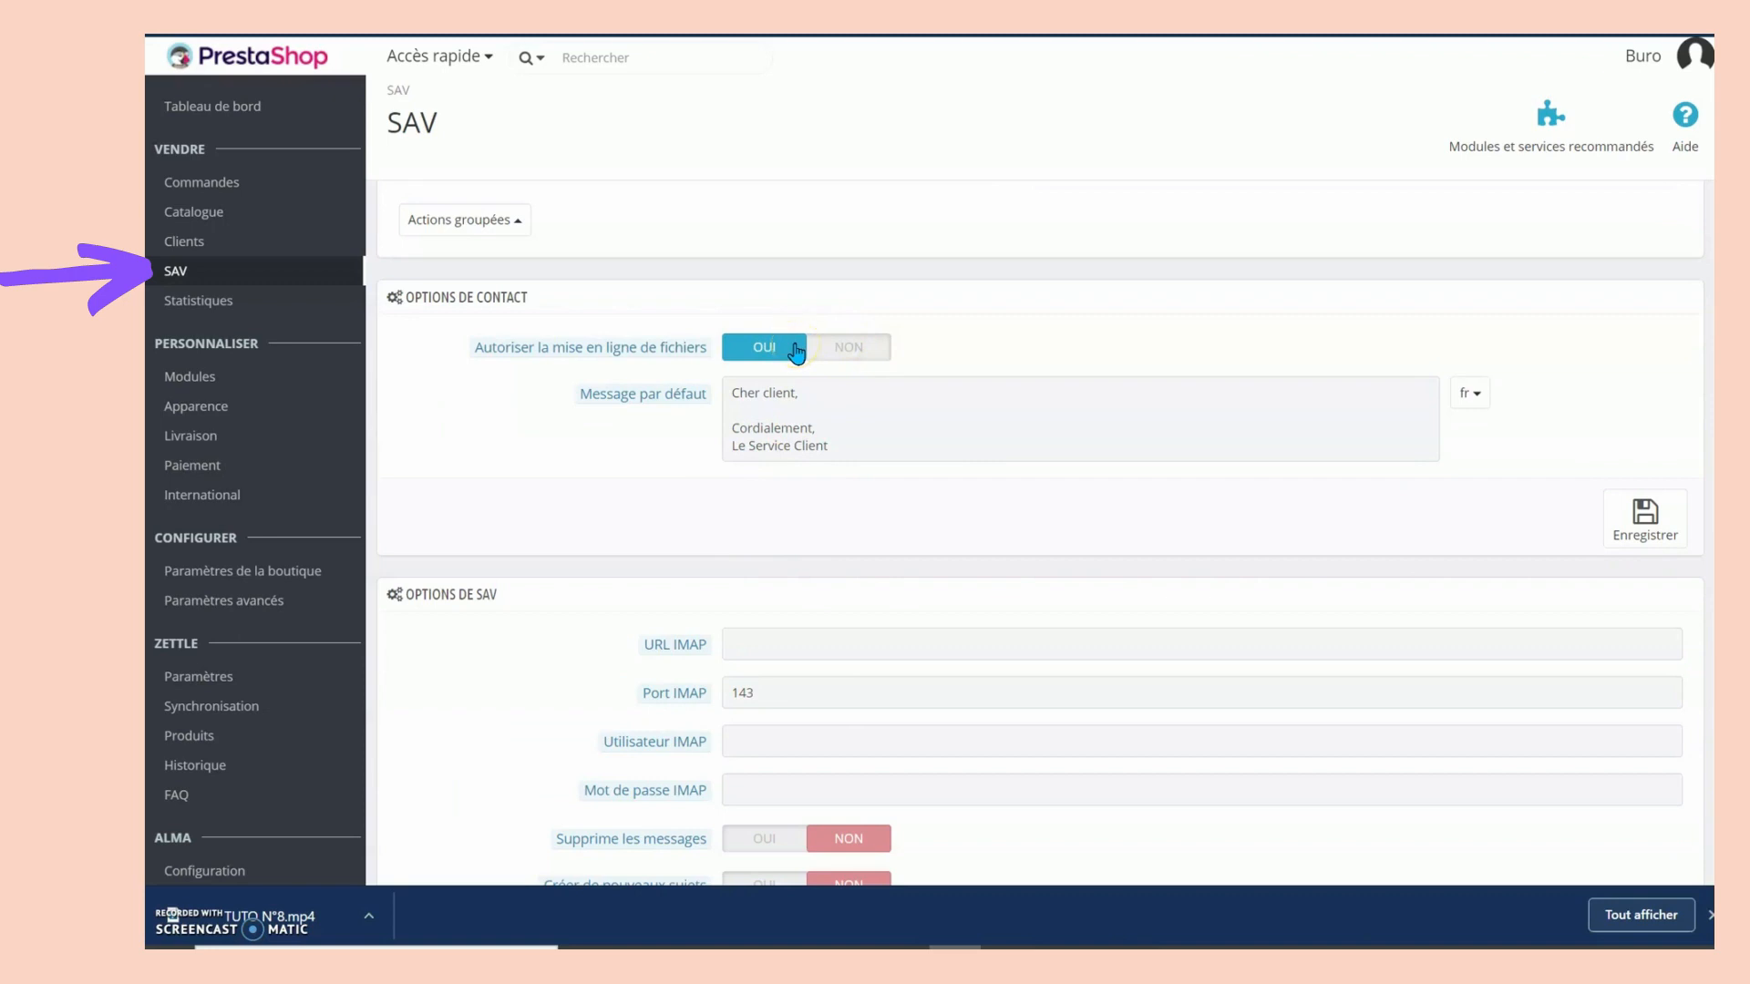
click(756, 349)
click(758, 354)
Select the default reply message text and review the SAV options, leaving them unchanged.
click(837, 430)
drag(829, 446, 719, 393)
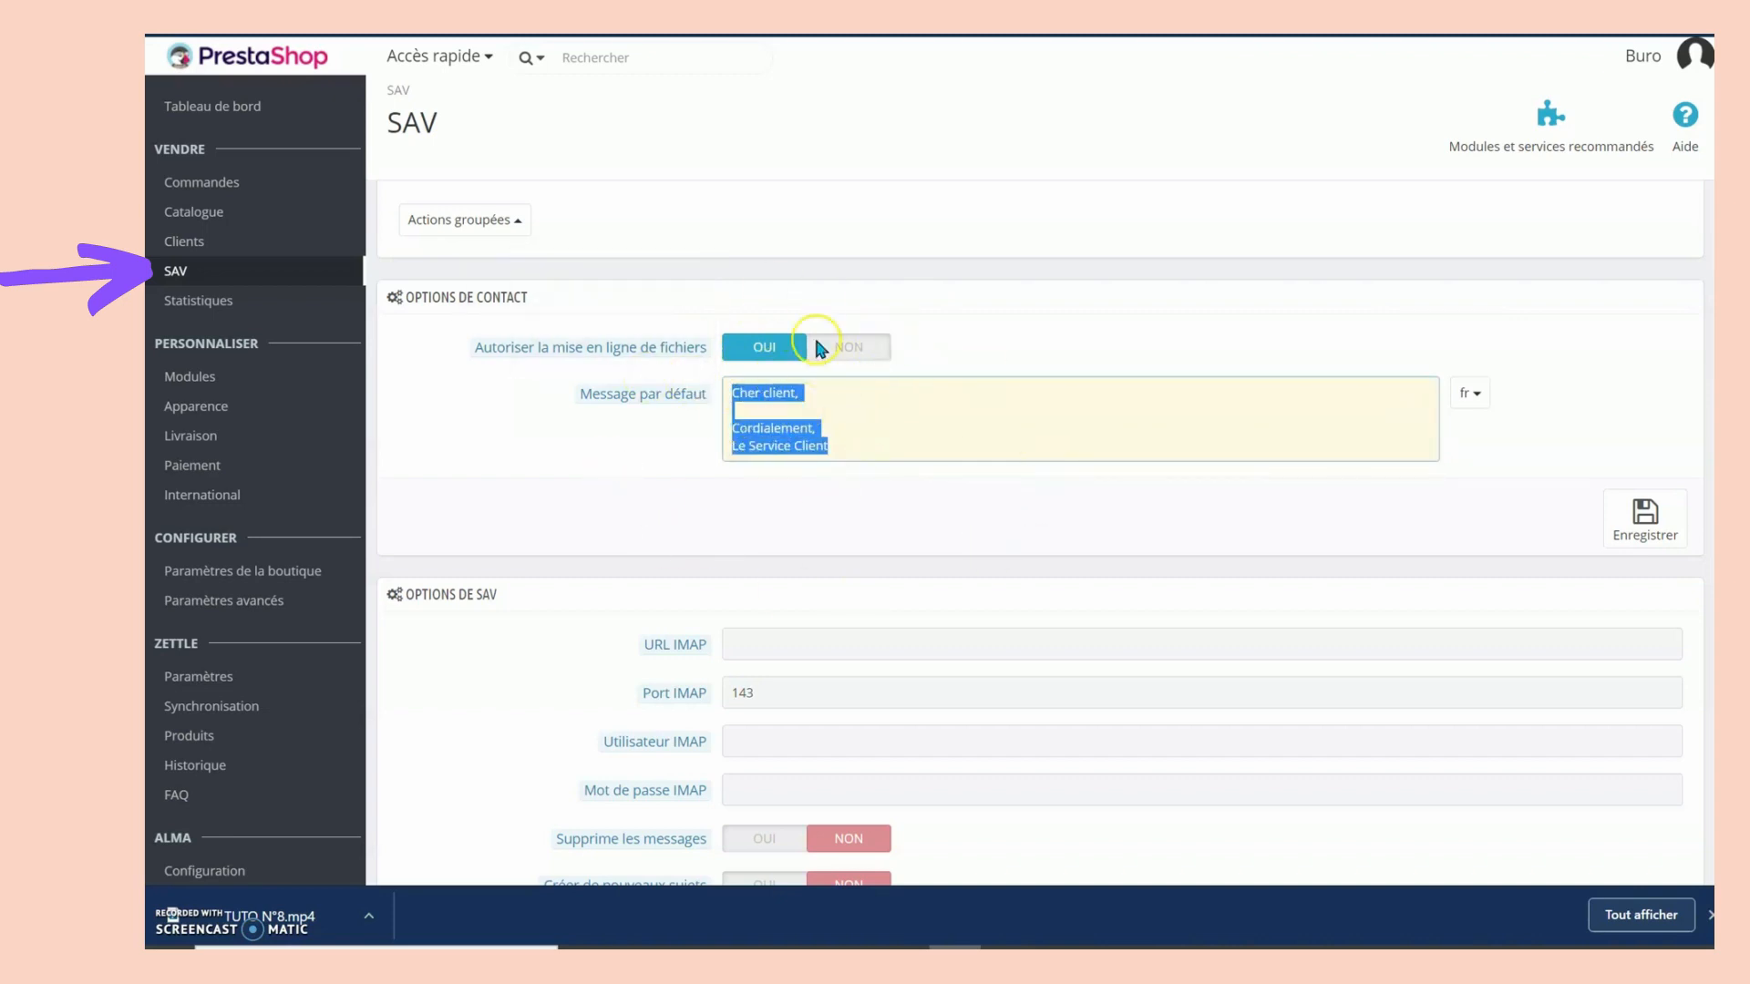
scroll(793, 395, down, 3)
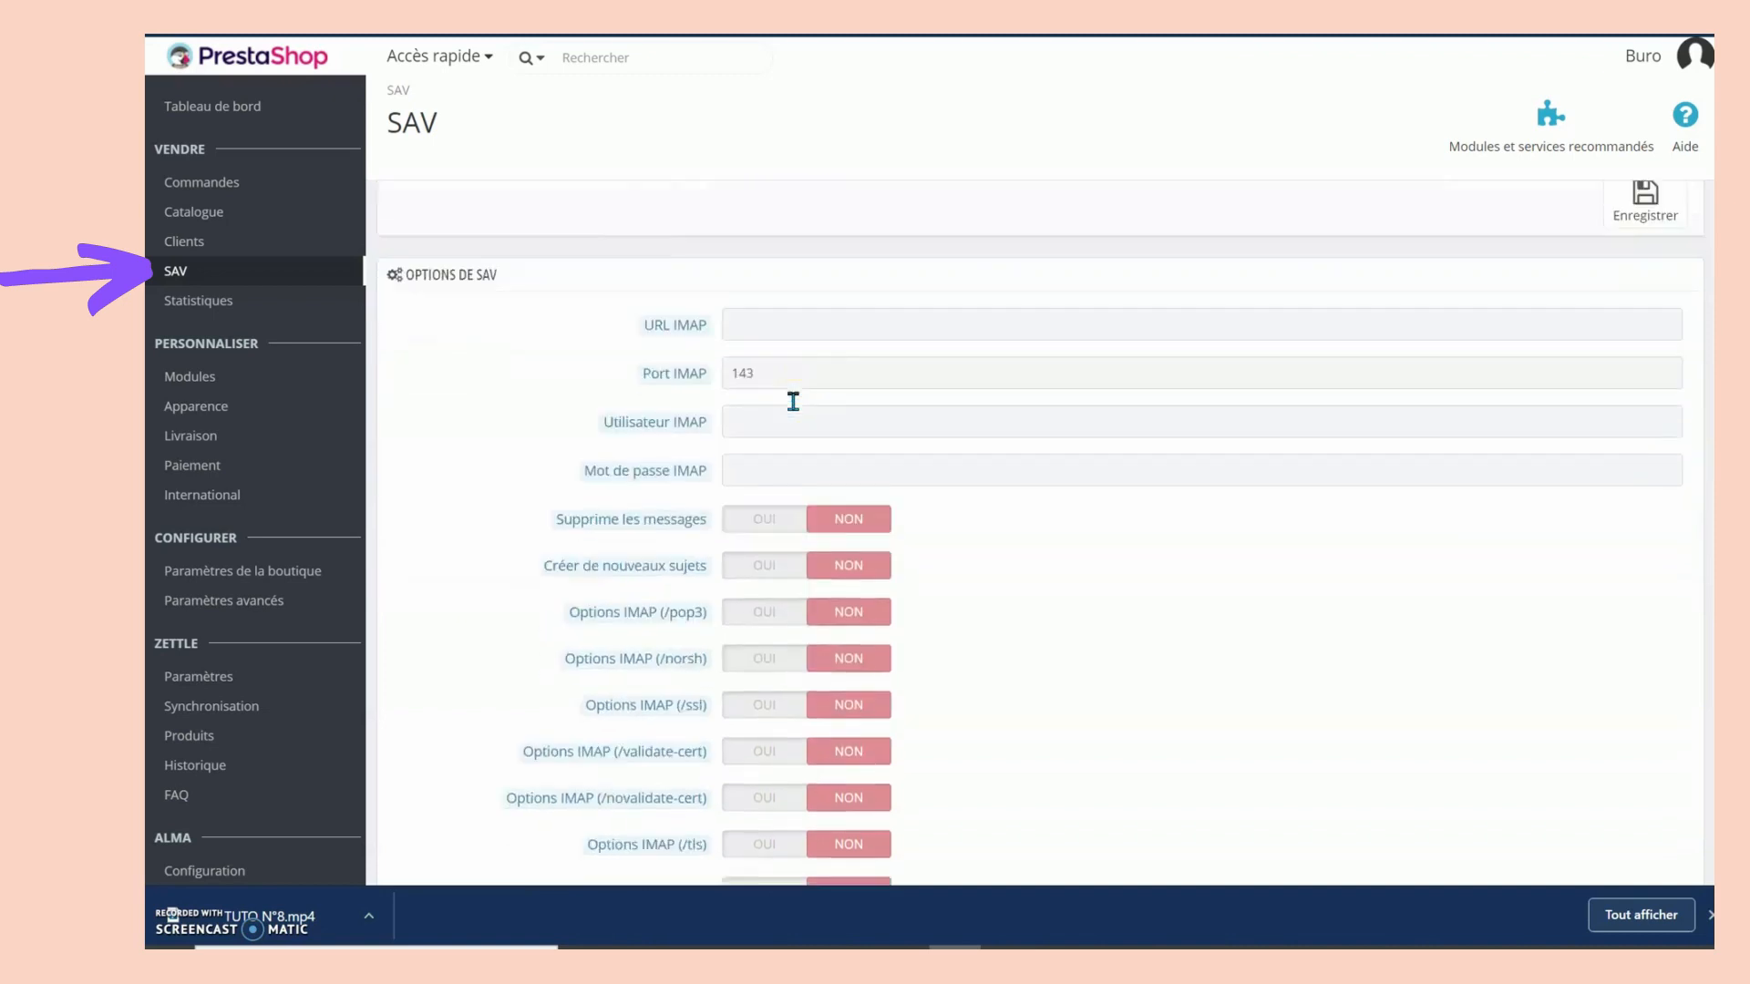
scroll(793, 401, down, 2)
scroll(821, 360, up, 2)
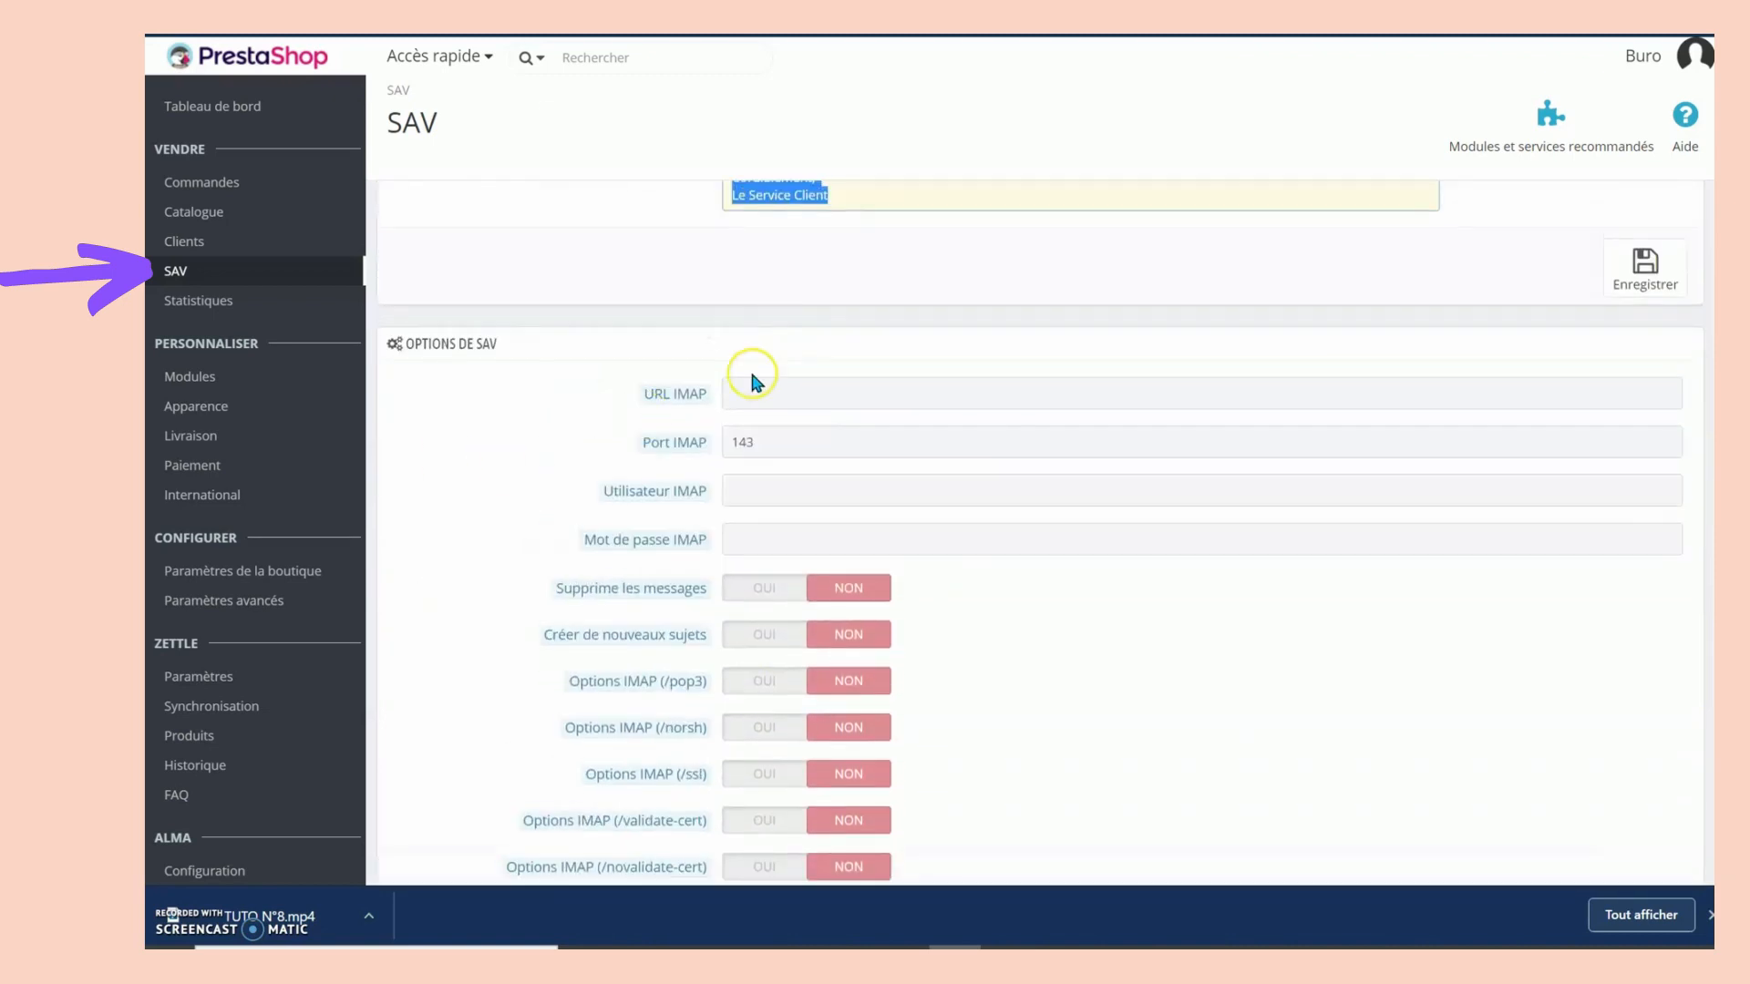
scroll(754, 399, down, 2)
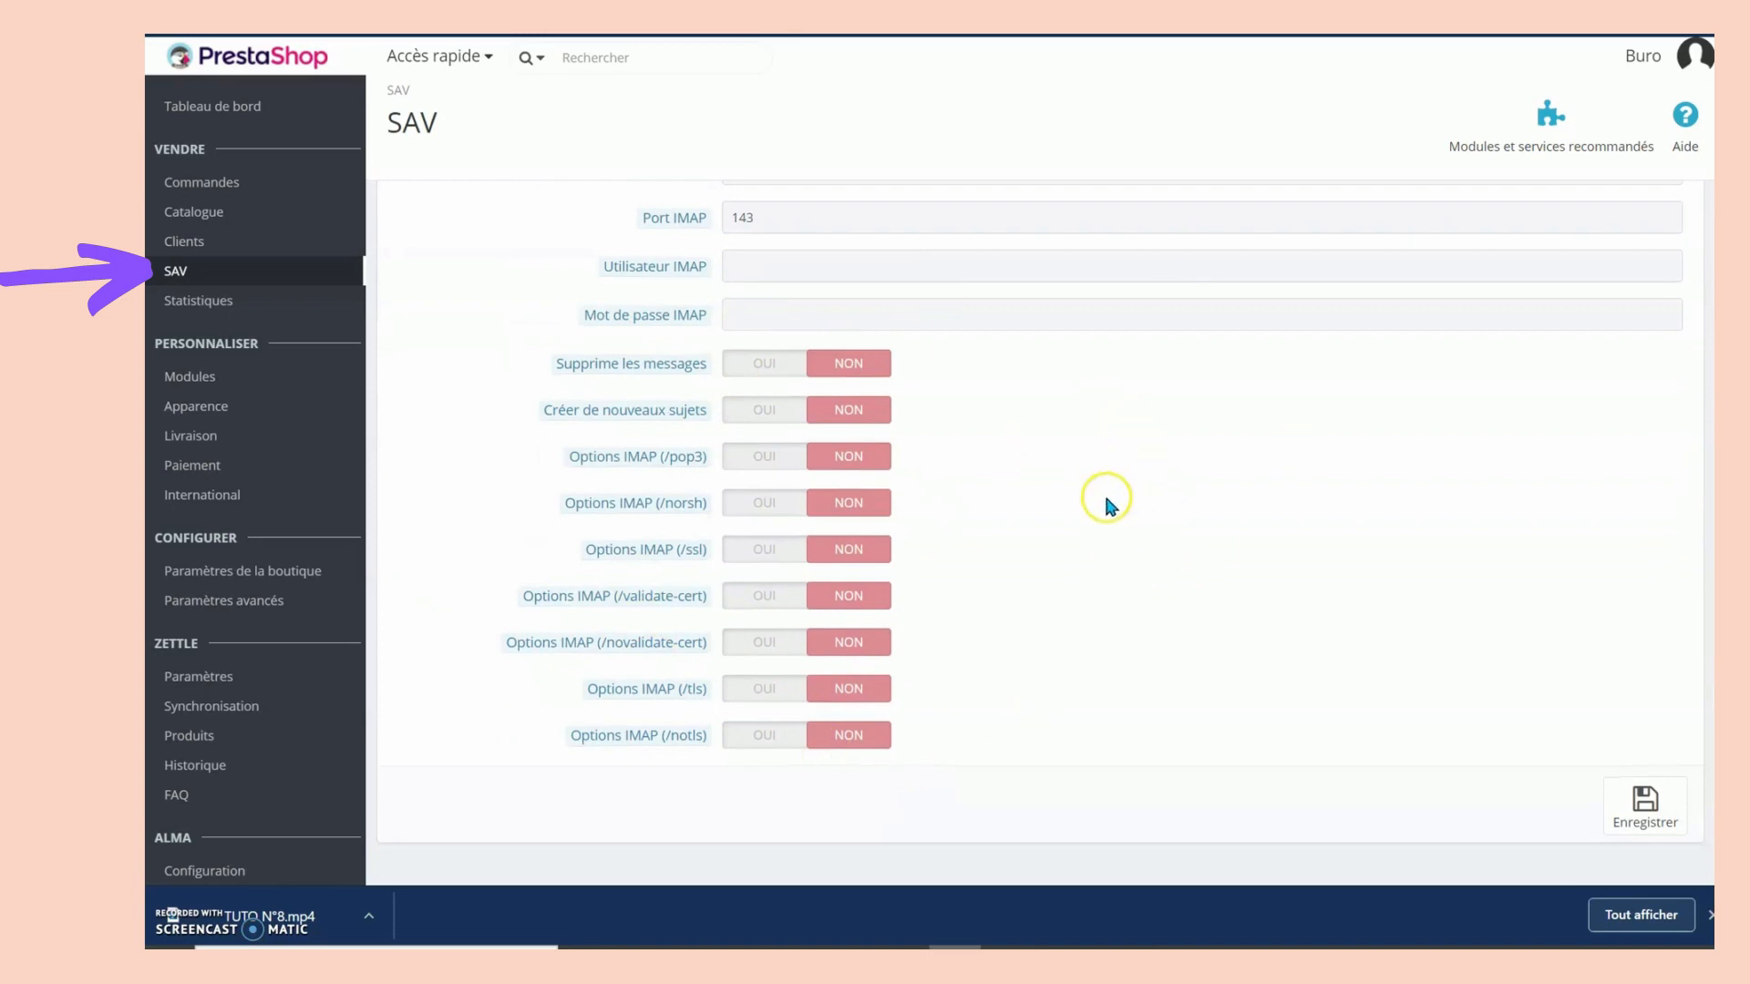
scroll(1060, 615, up, 15)
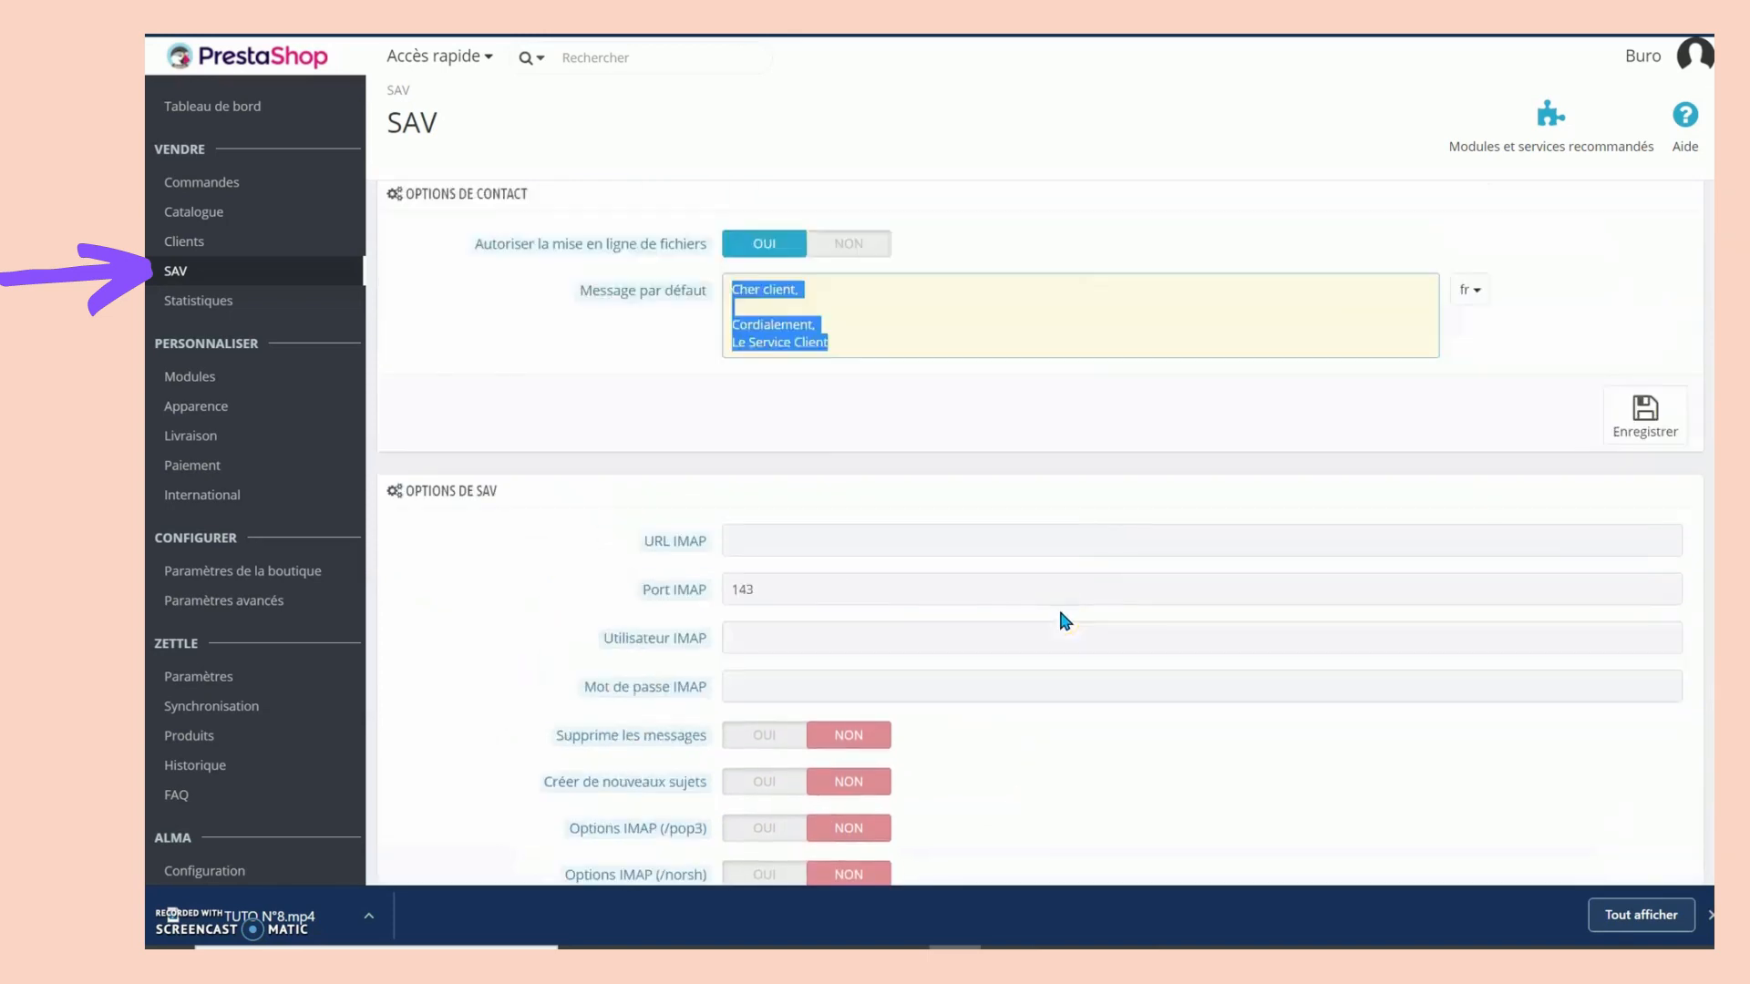
scroll(934, 580, up, 3)
mouse_move(273, 274)
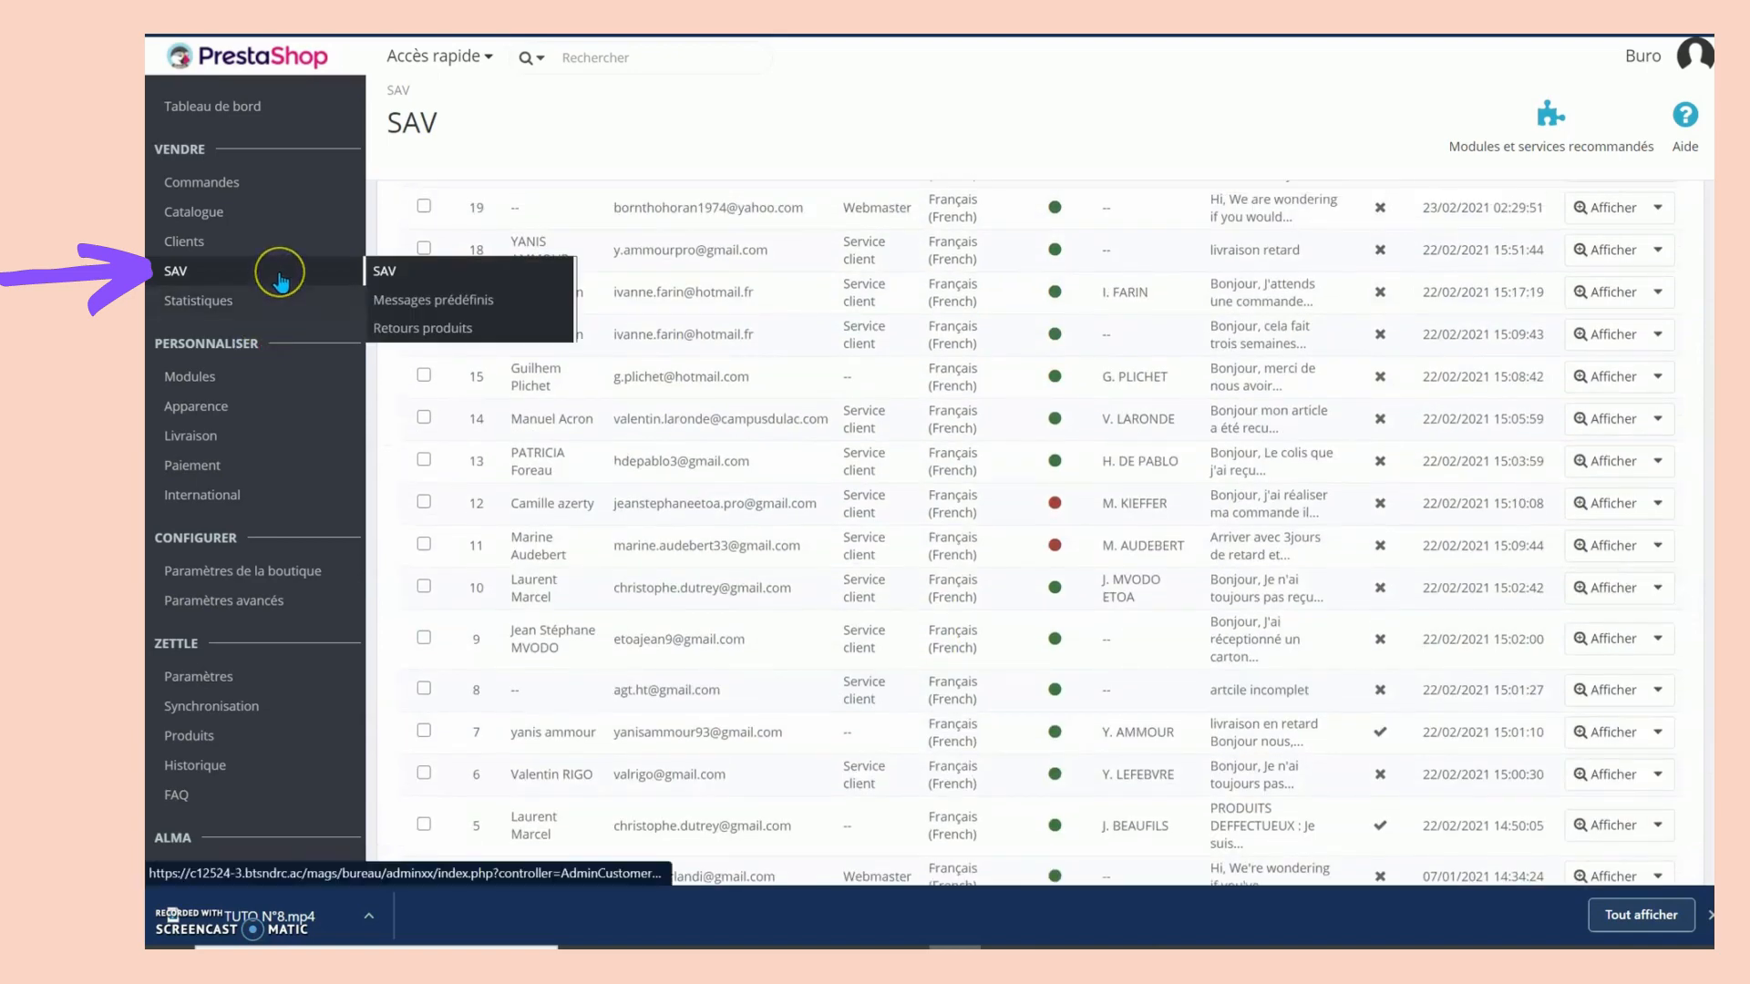
click(446, 302)
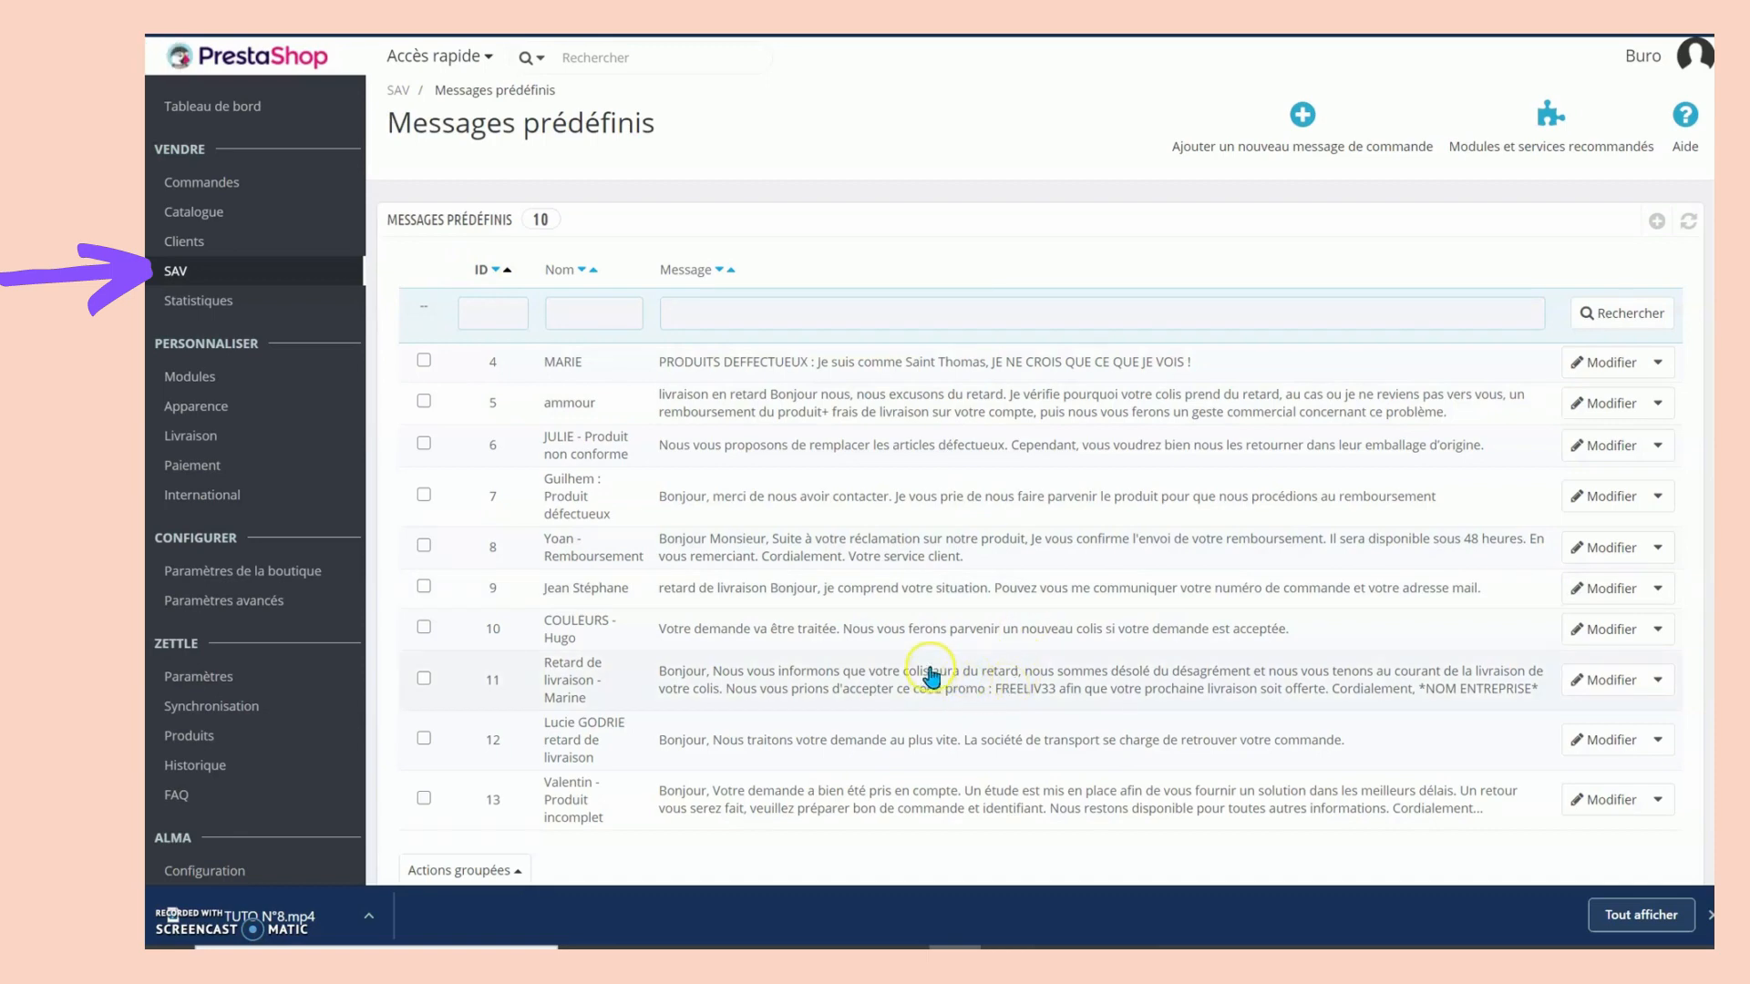
scroll(893, 570, down, 2)
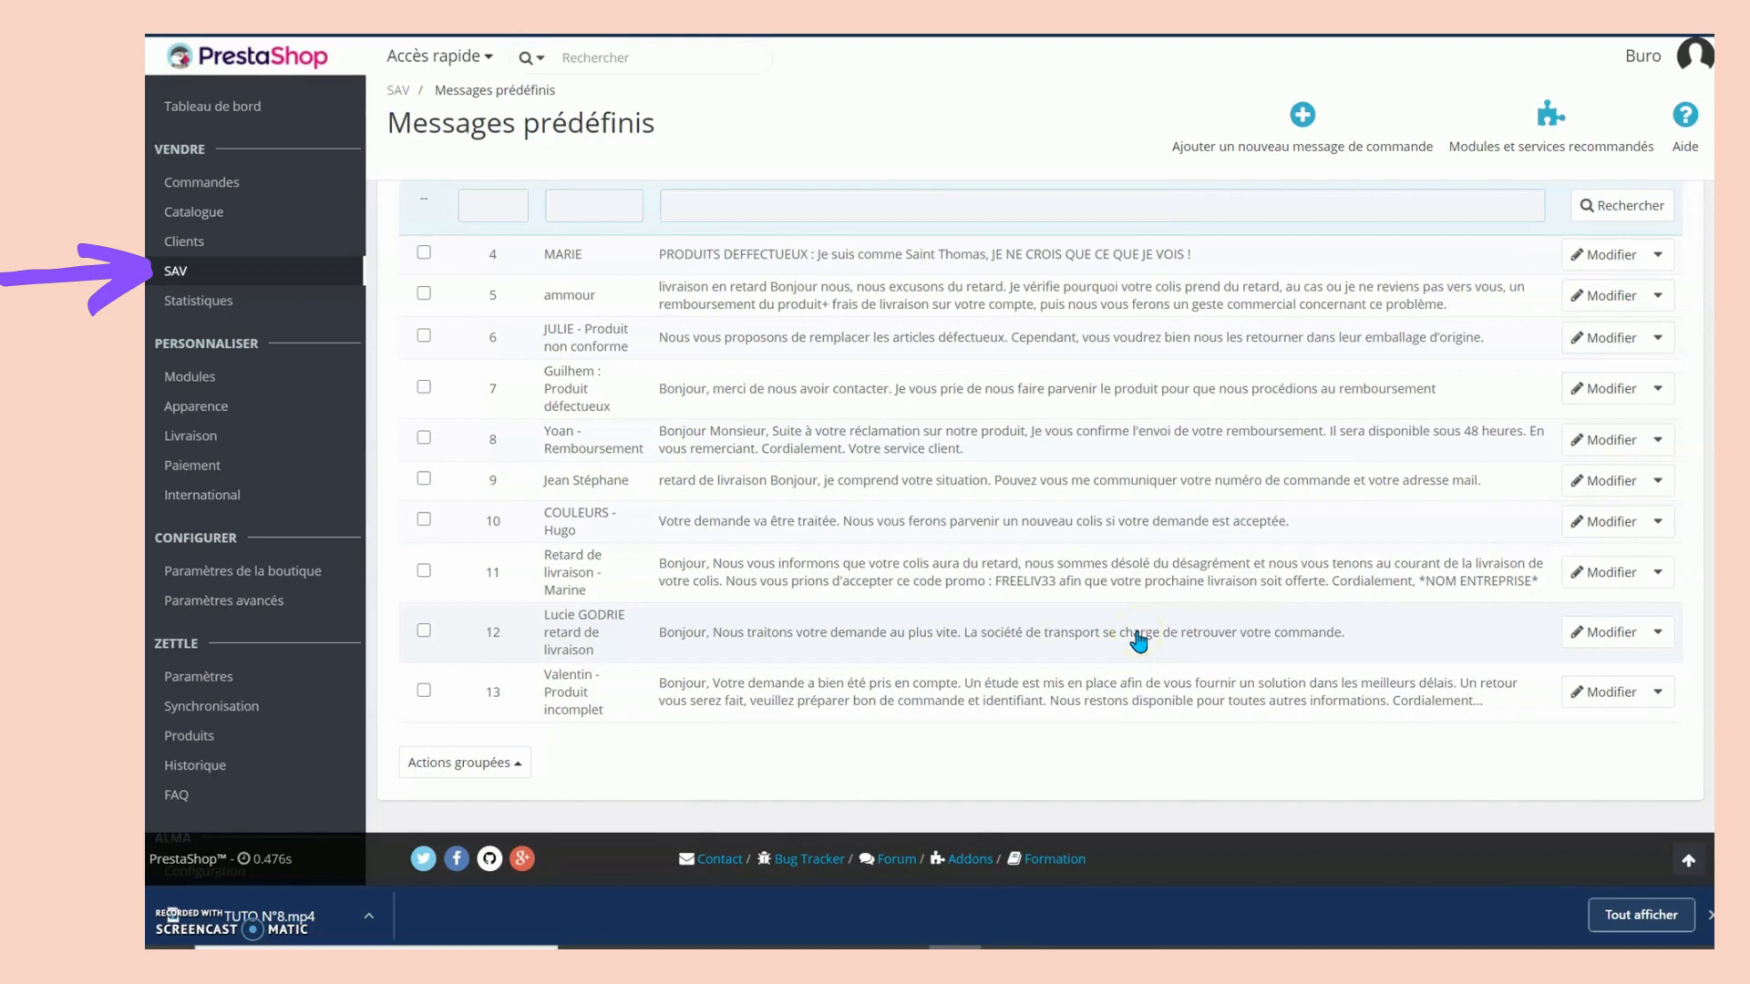
click(1107, 634)
scroll(927, 575, up, 2)
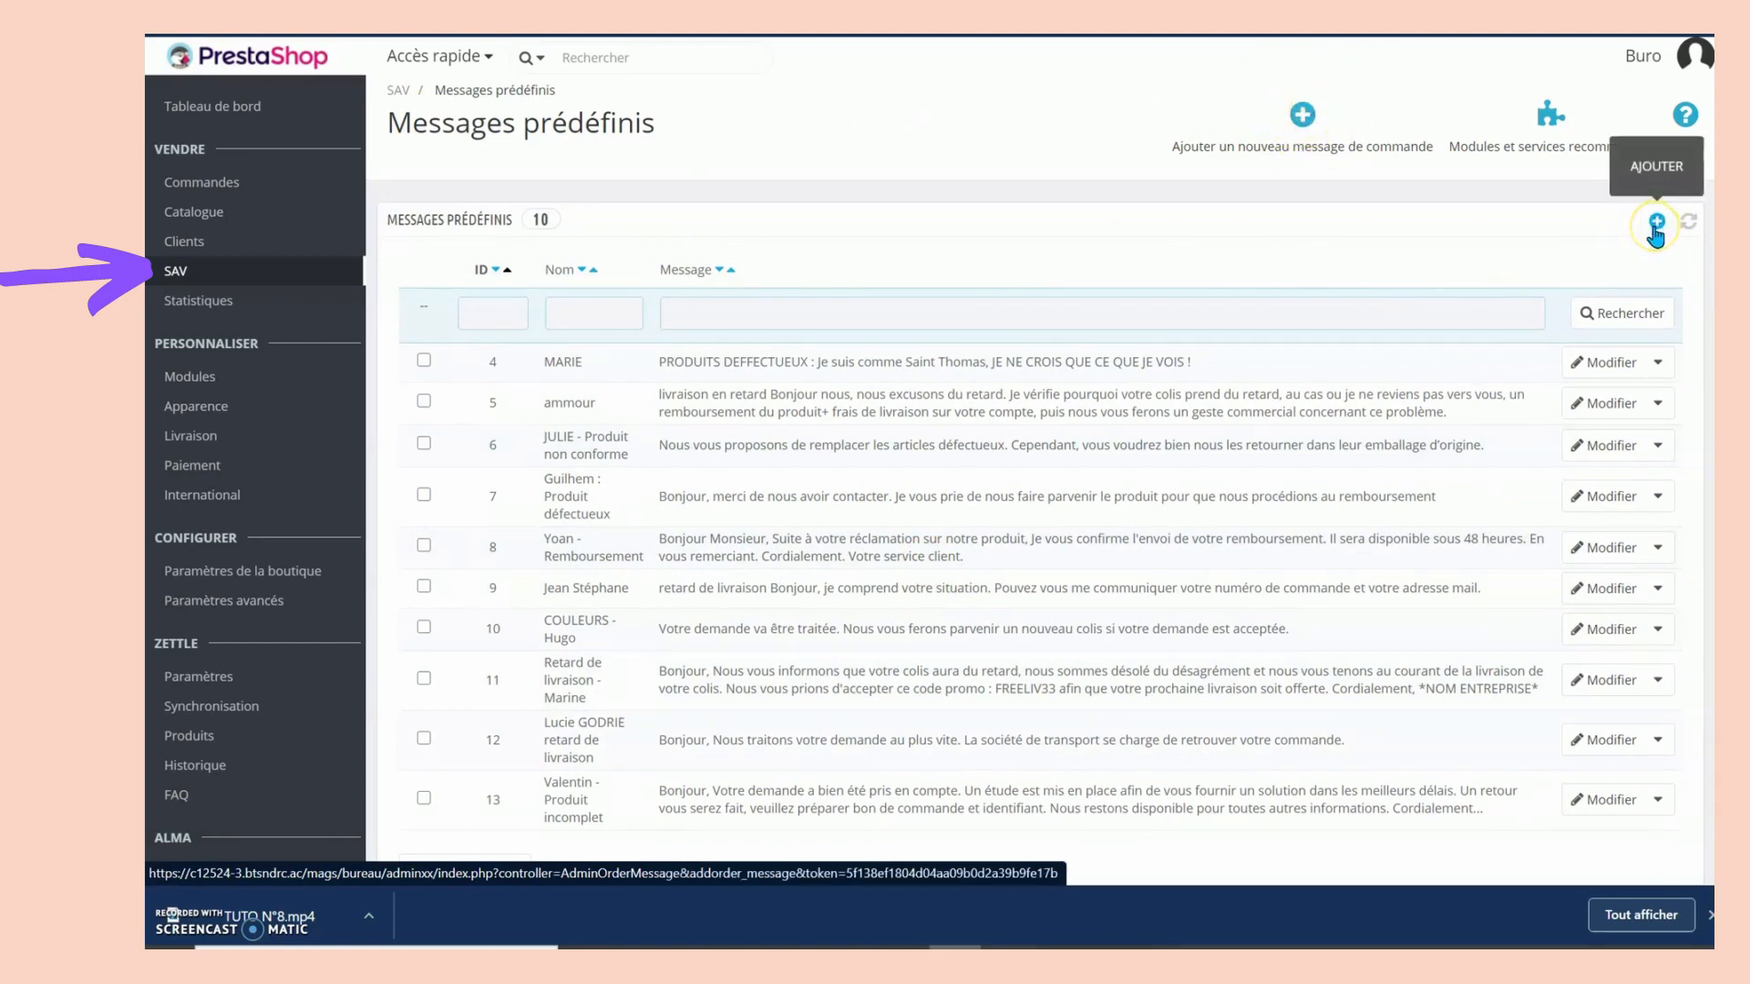
click(1301, 139)
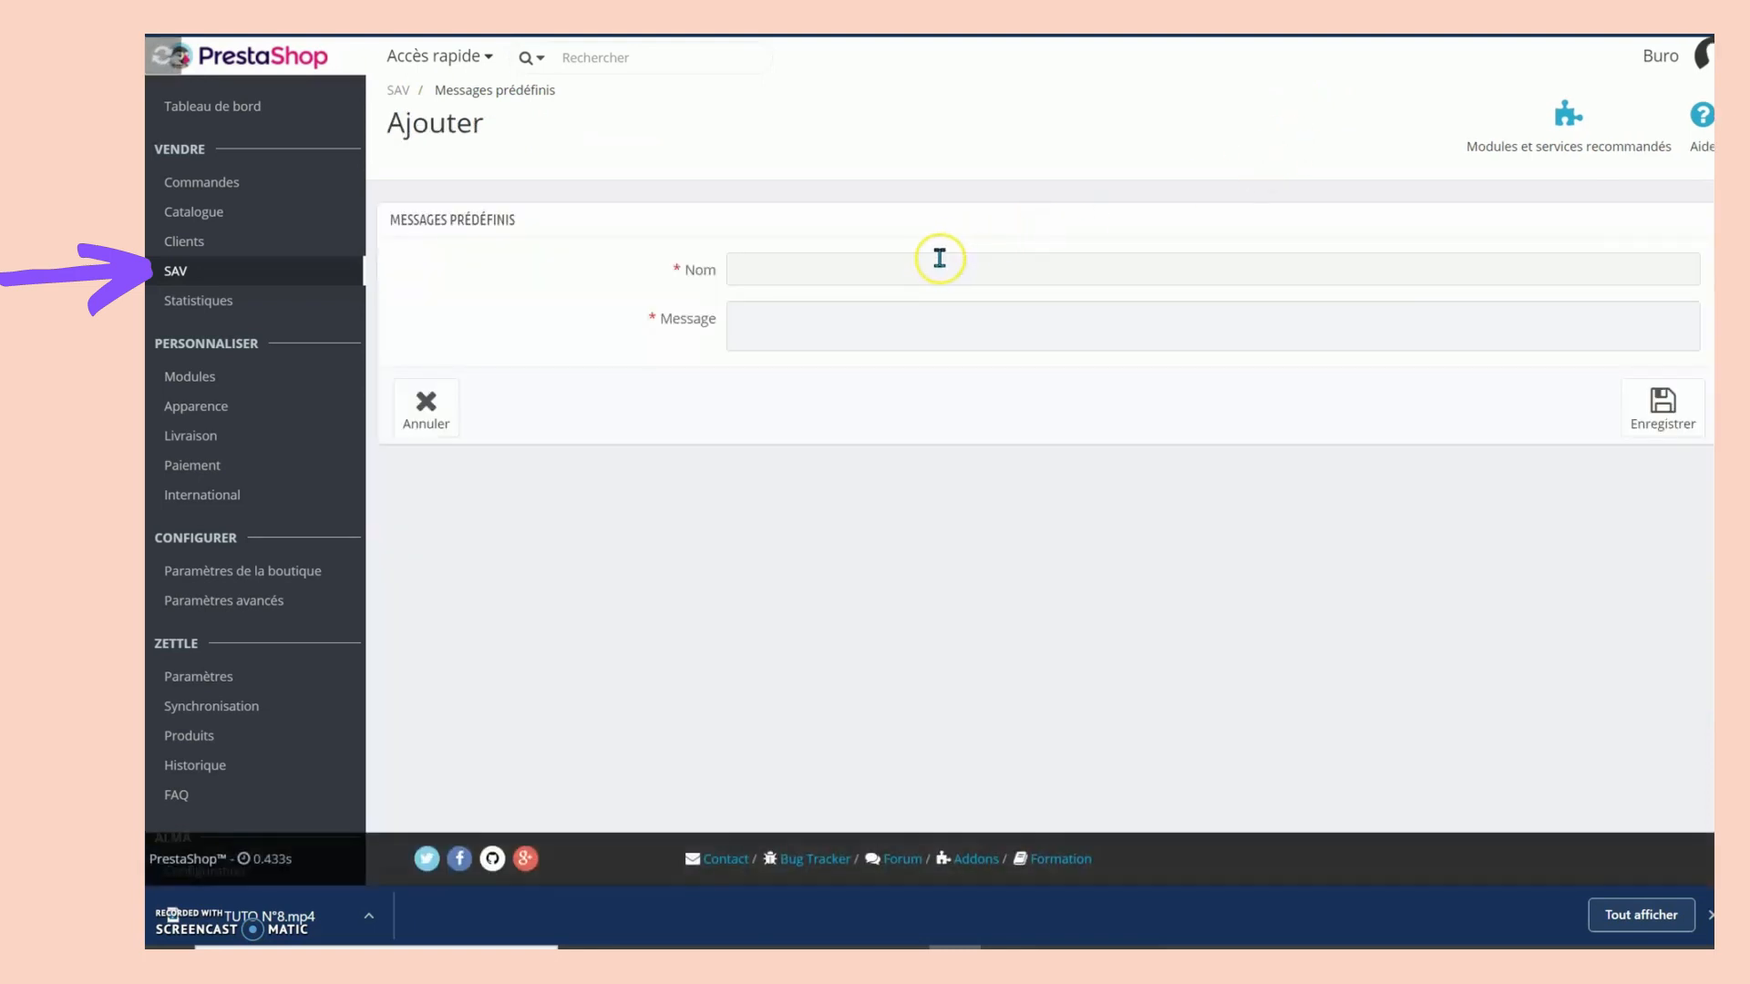
Name the message 'Retour produit' and write the greeting and 14-day maximum return period sentence.
click(939, 258)
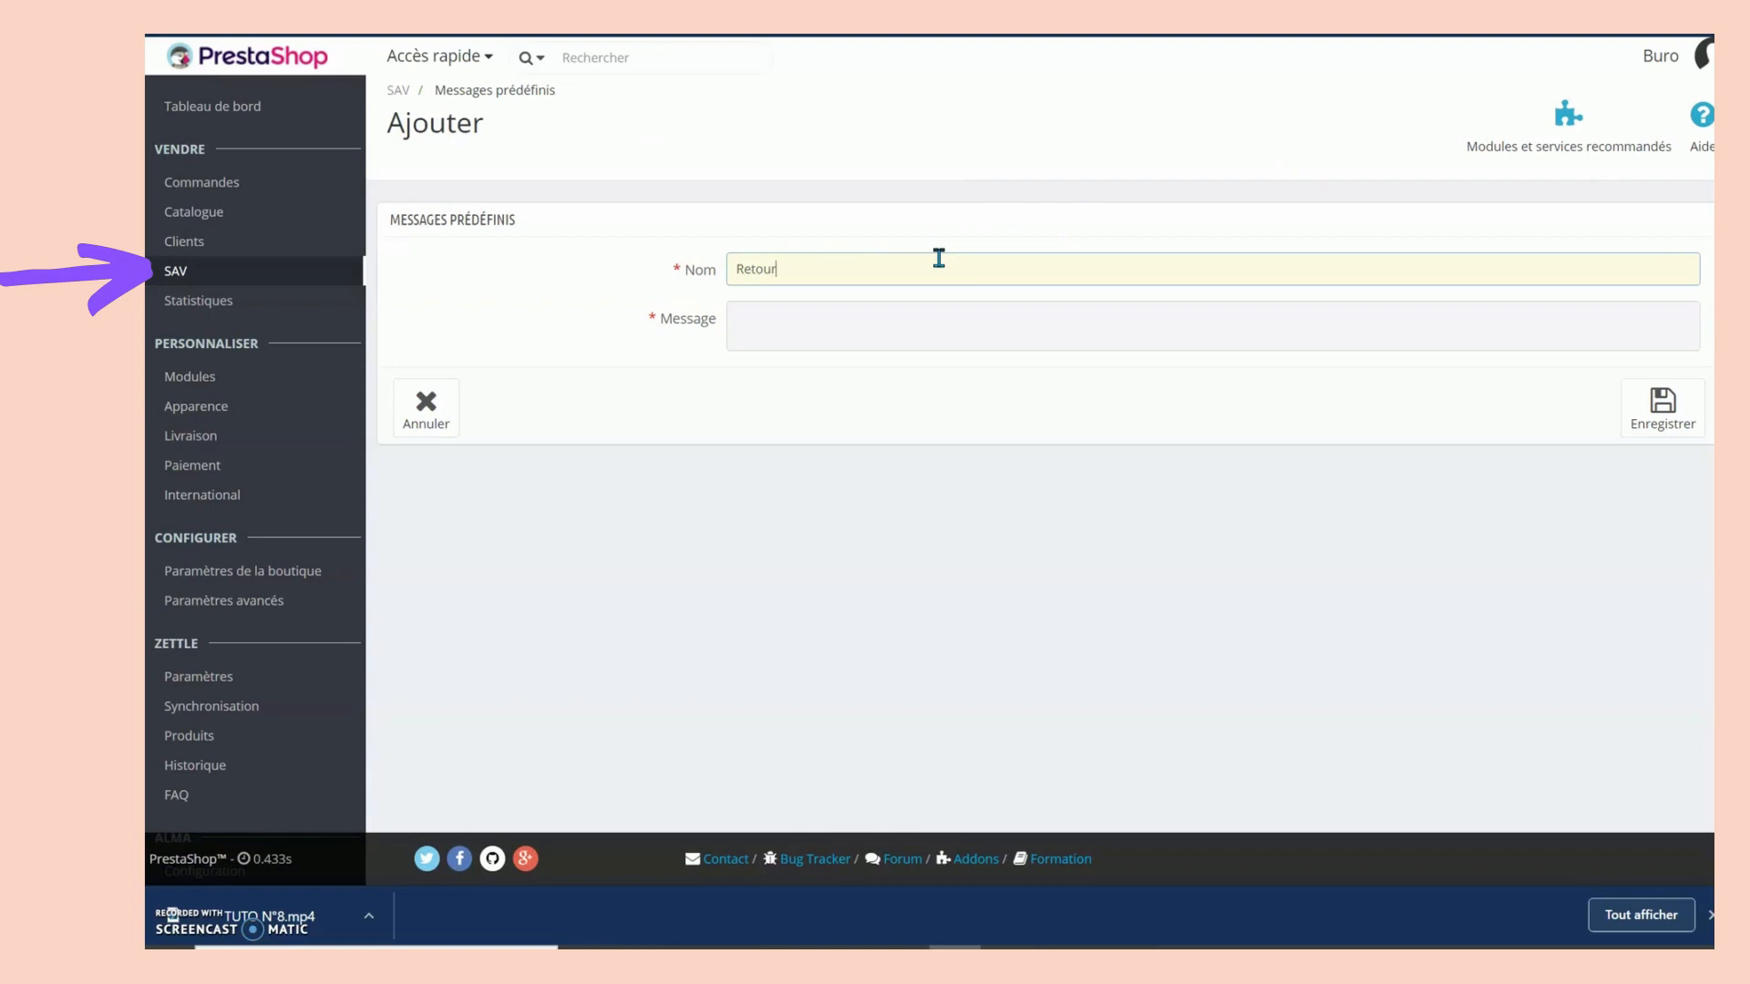
text(Retour produit)
click(970, 313)
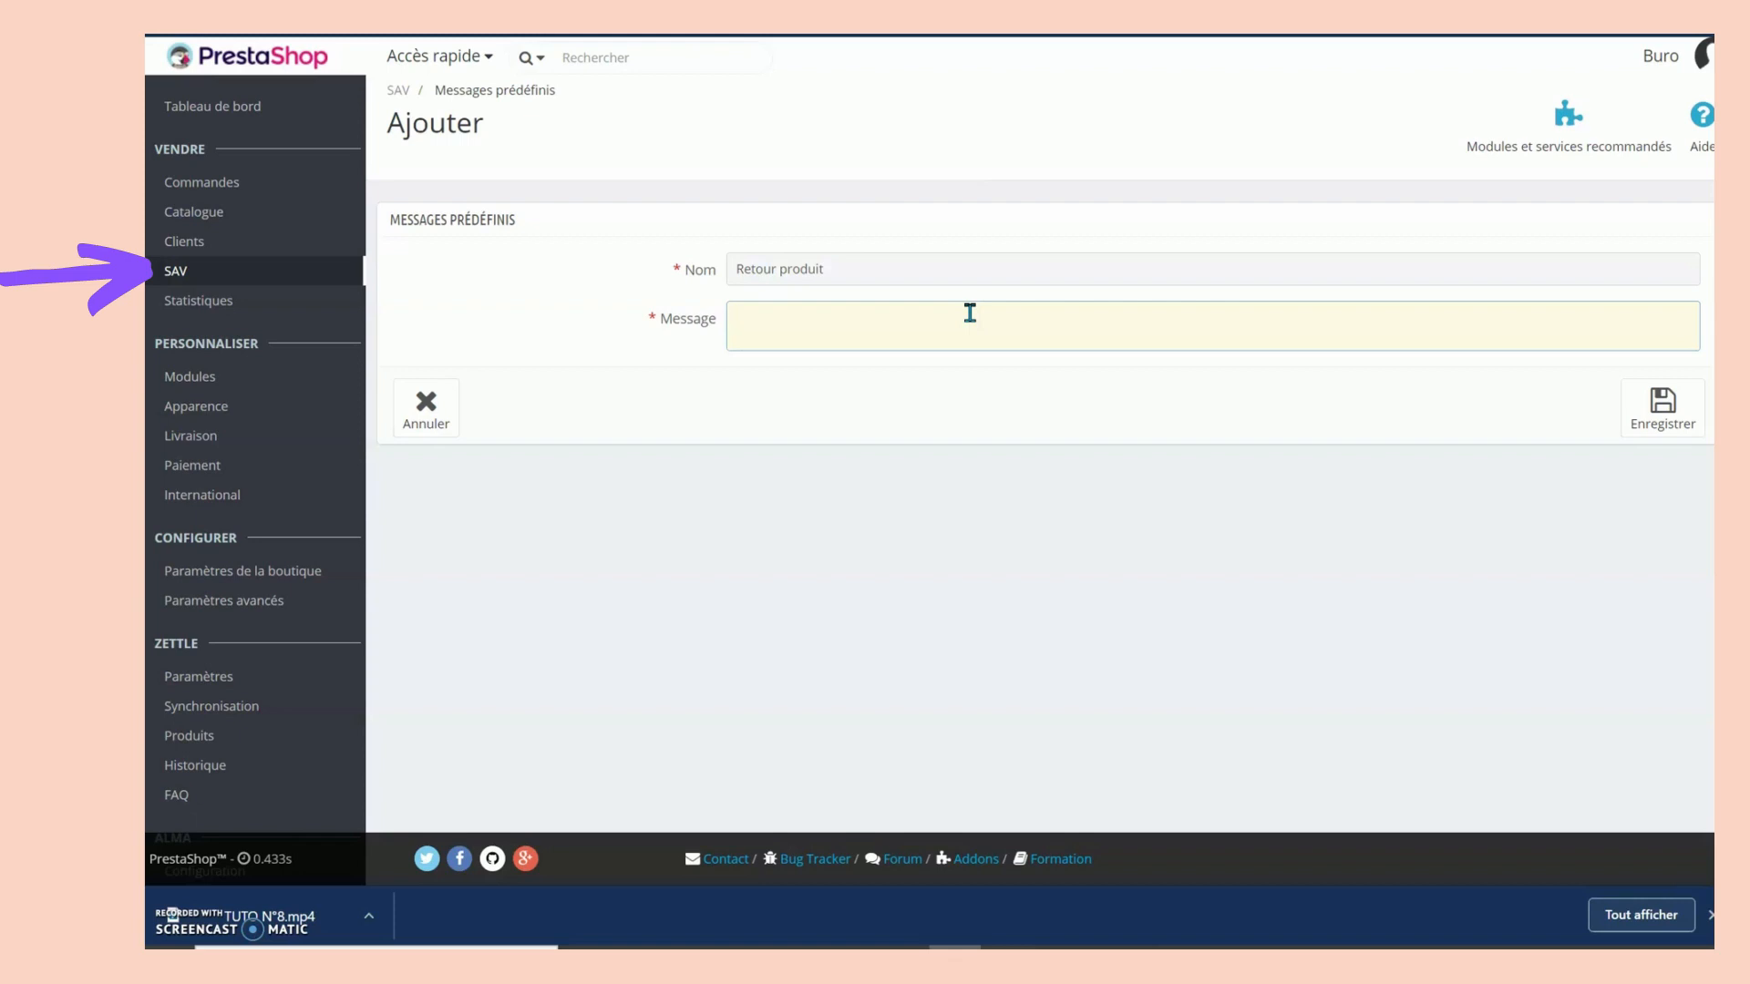
click(1028, 312)
text(Bonjour,)
key(Return)
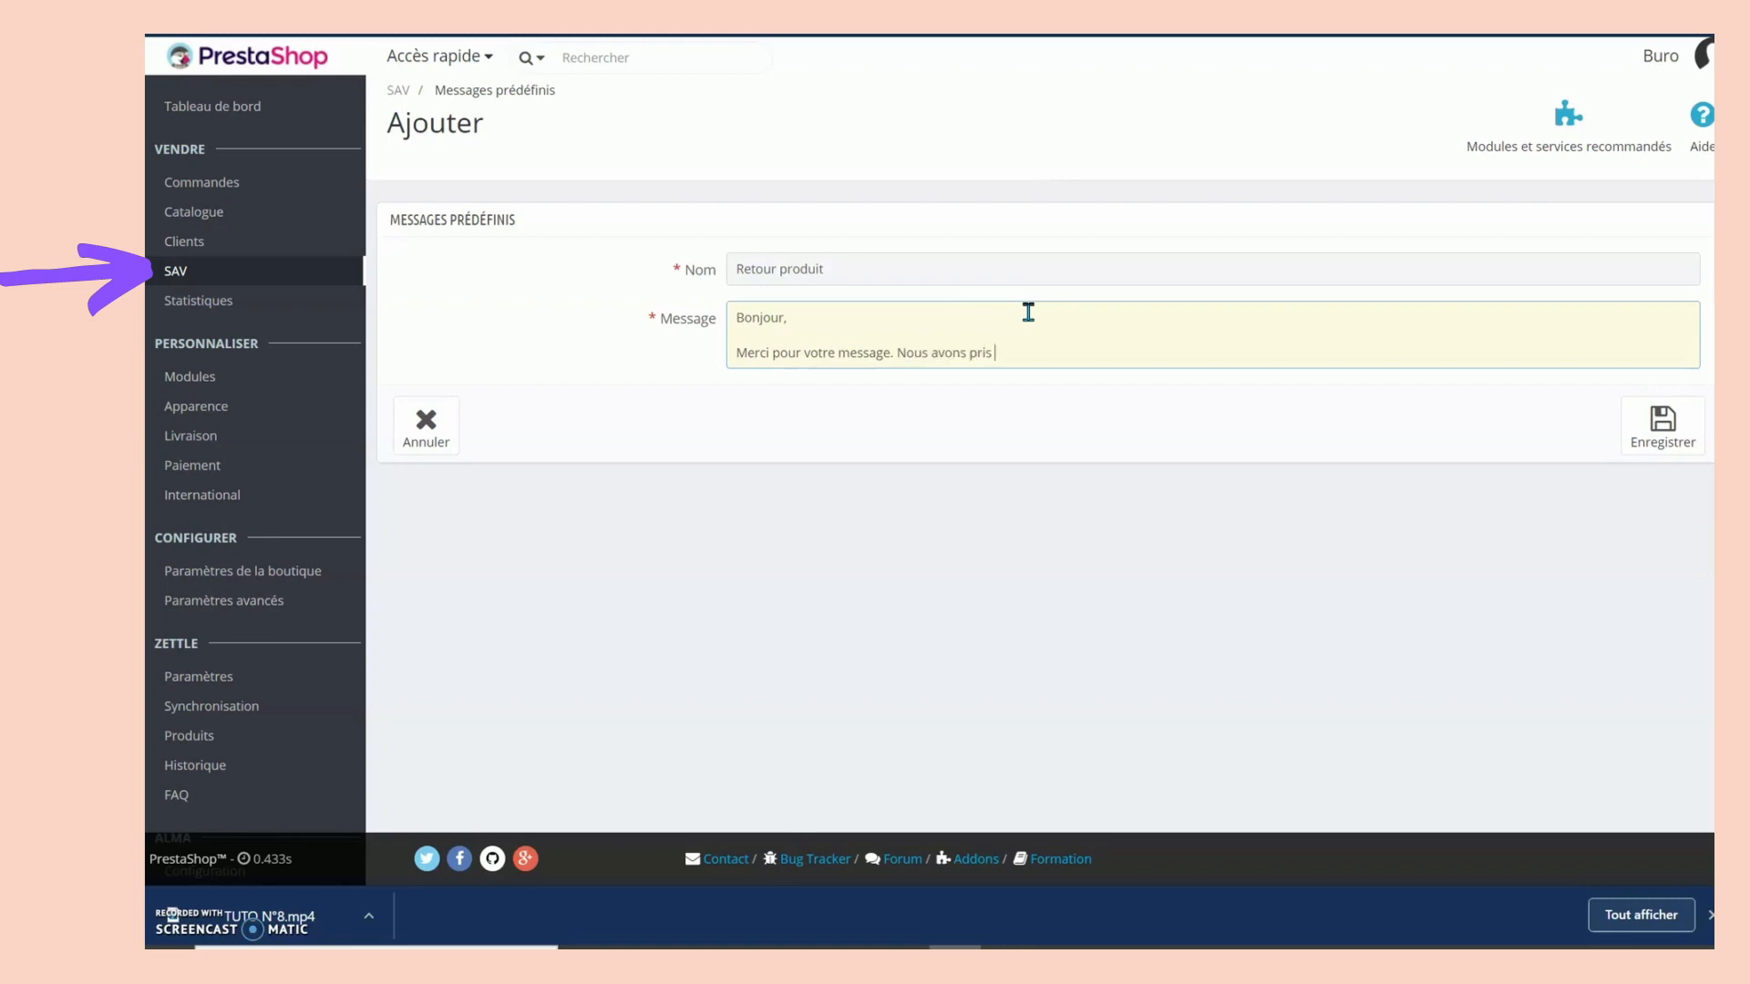
text(con)
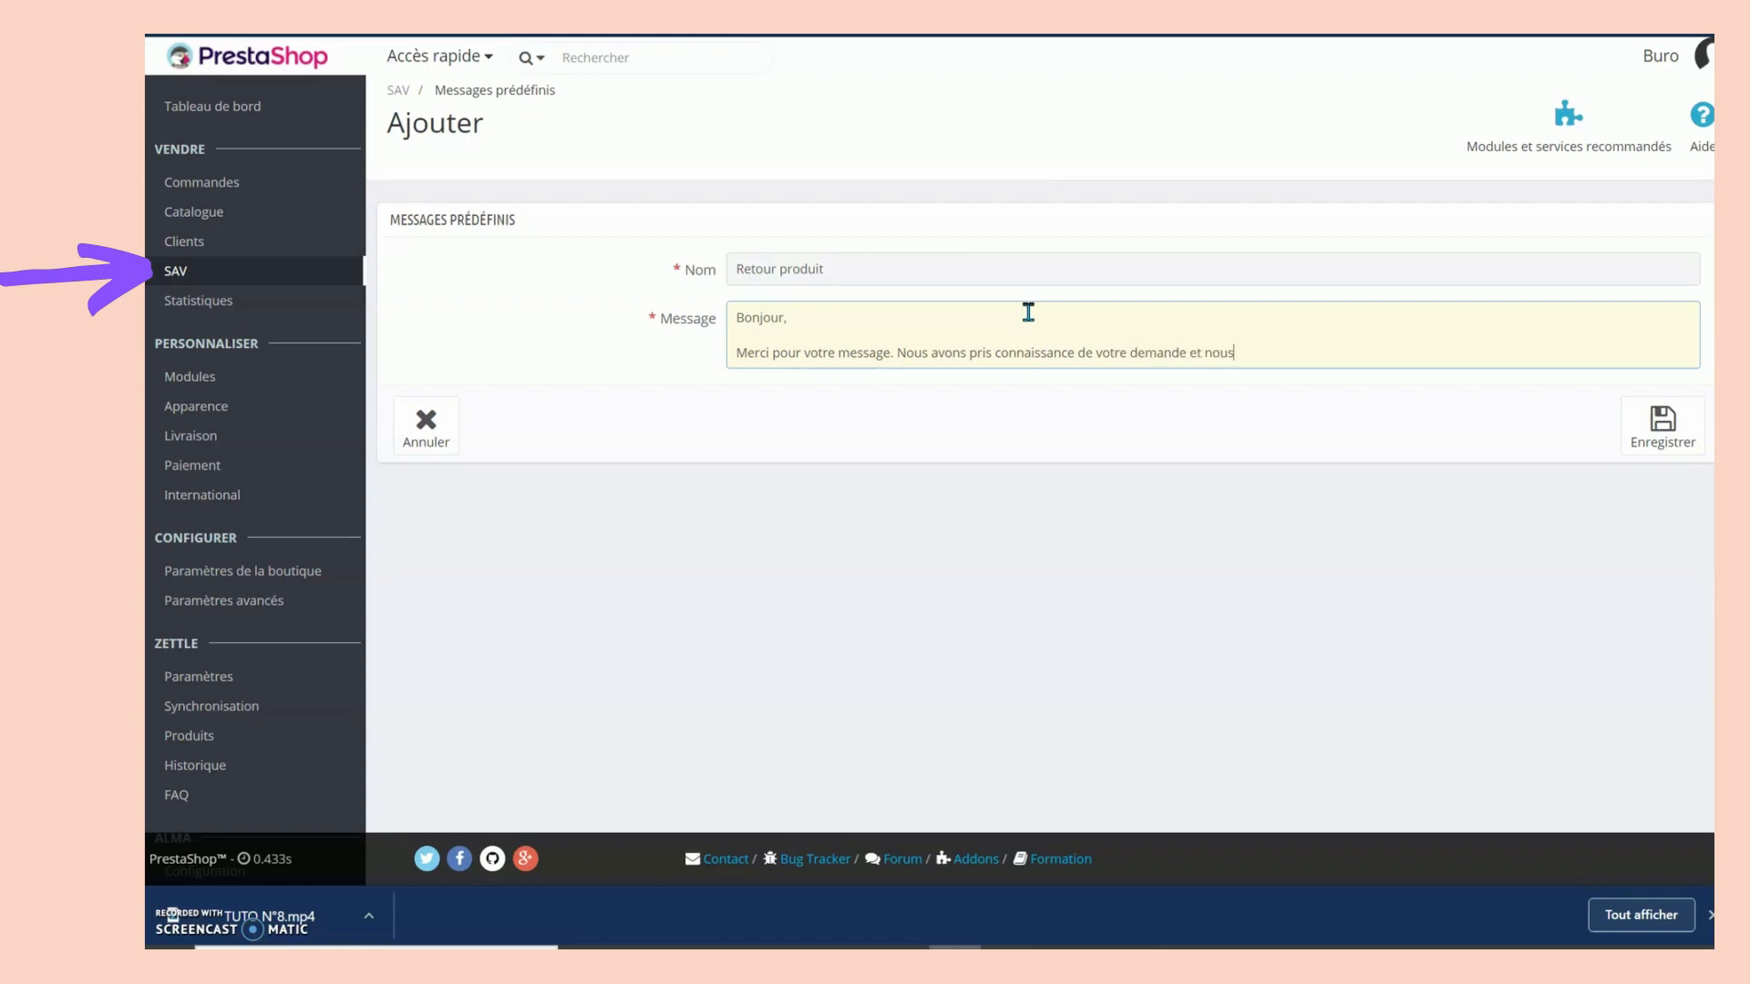
text(ous)
text( informa)
text(ns q)
text(ue le dé)
text(lai de )
text(un )
text(retour)
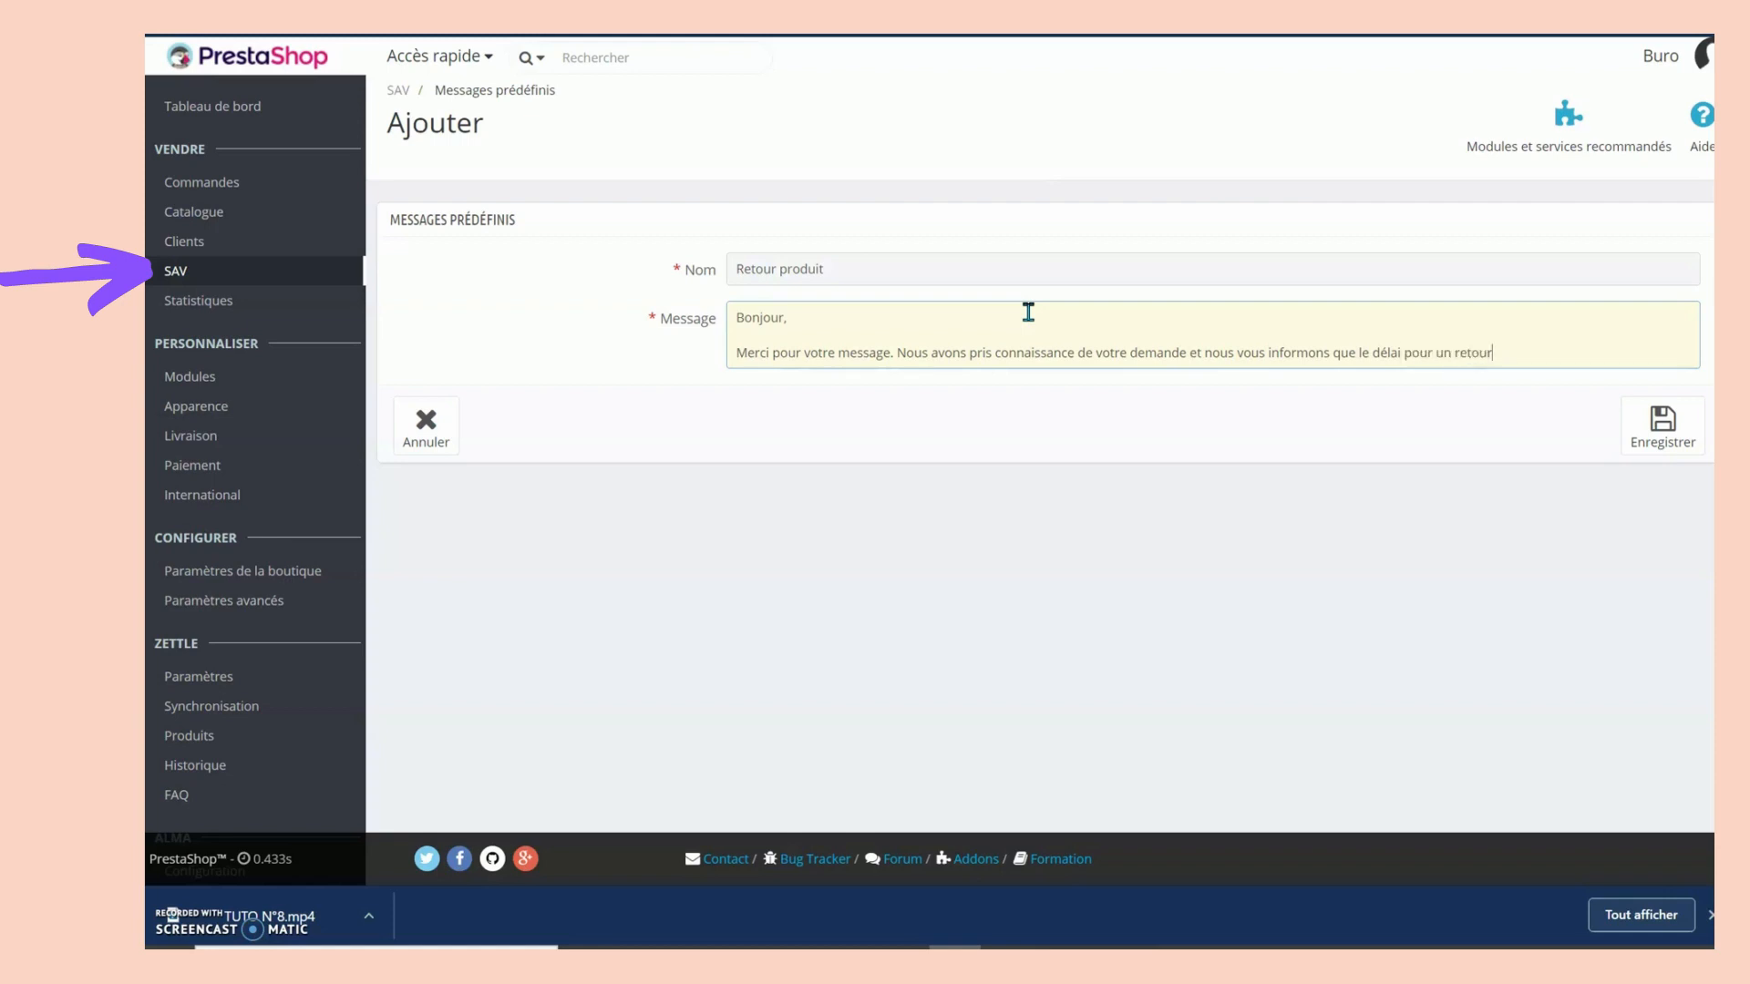
text( de produit est de 14 jours maximum)
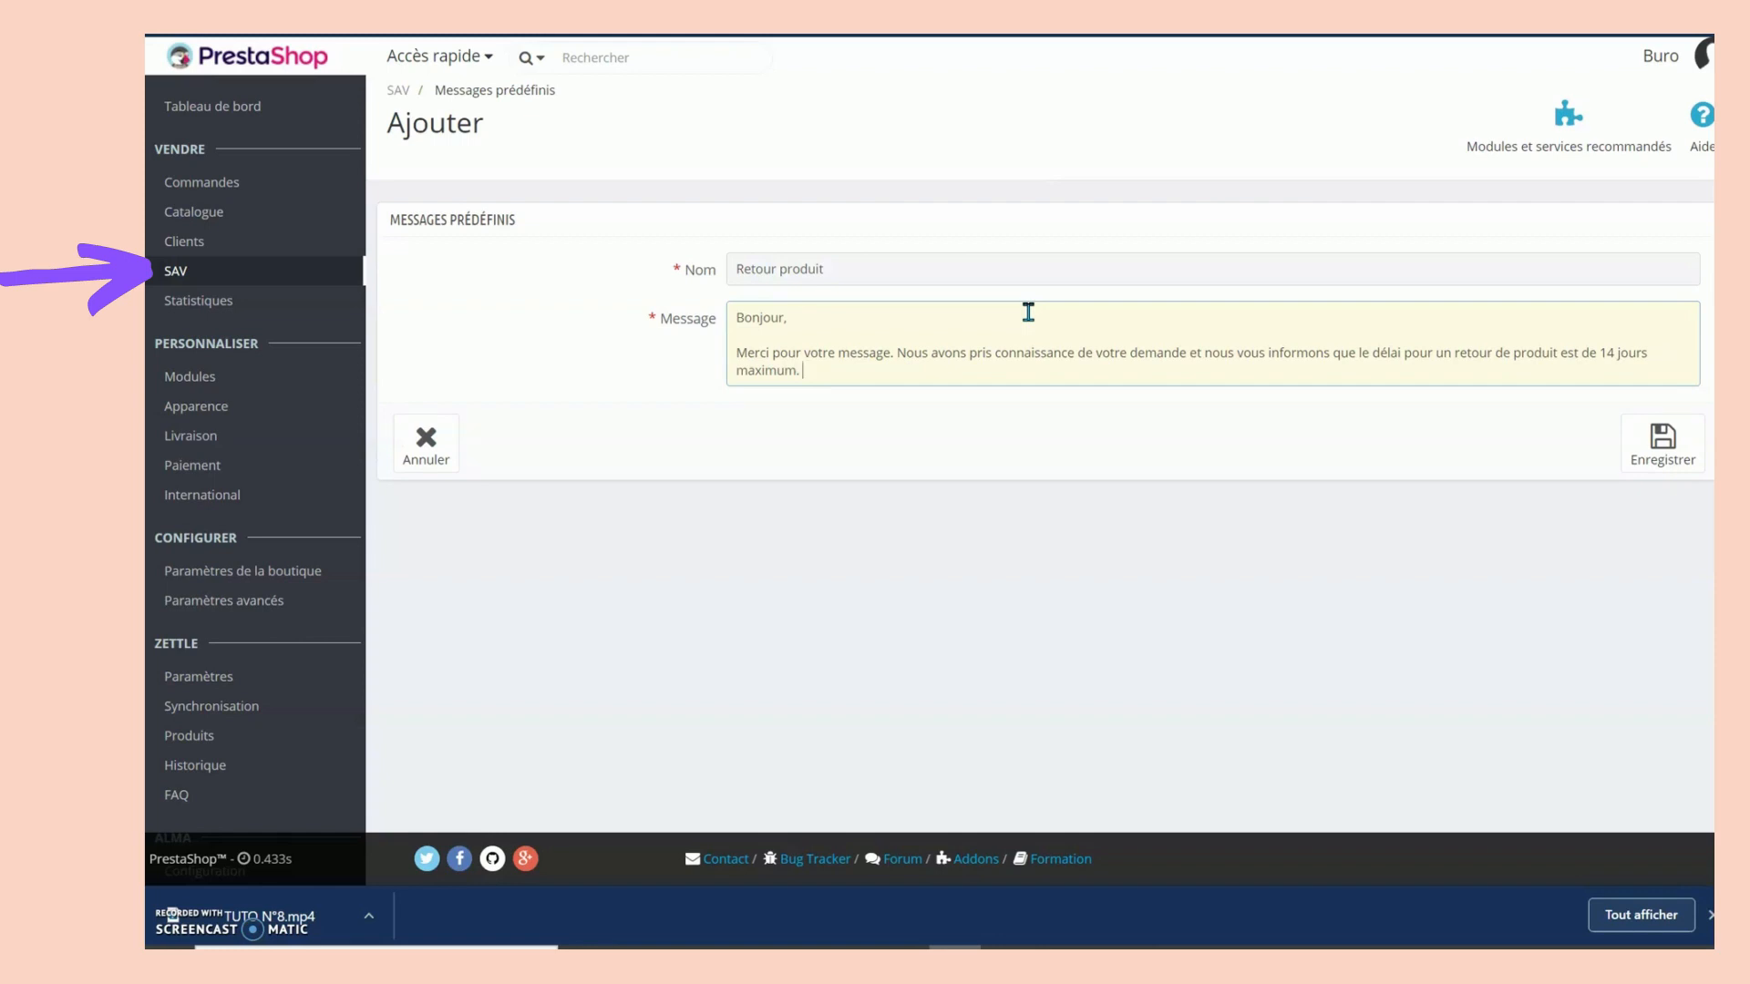
text(.)
key(Return)
Add instructions to send the product with its return slip to the shop's return address.
text(Veui)
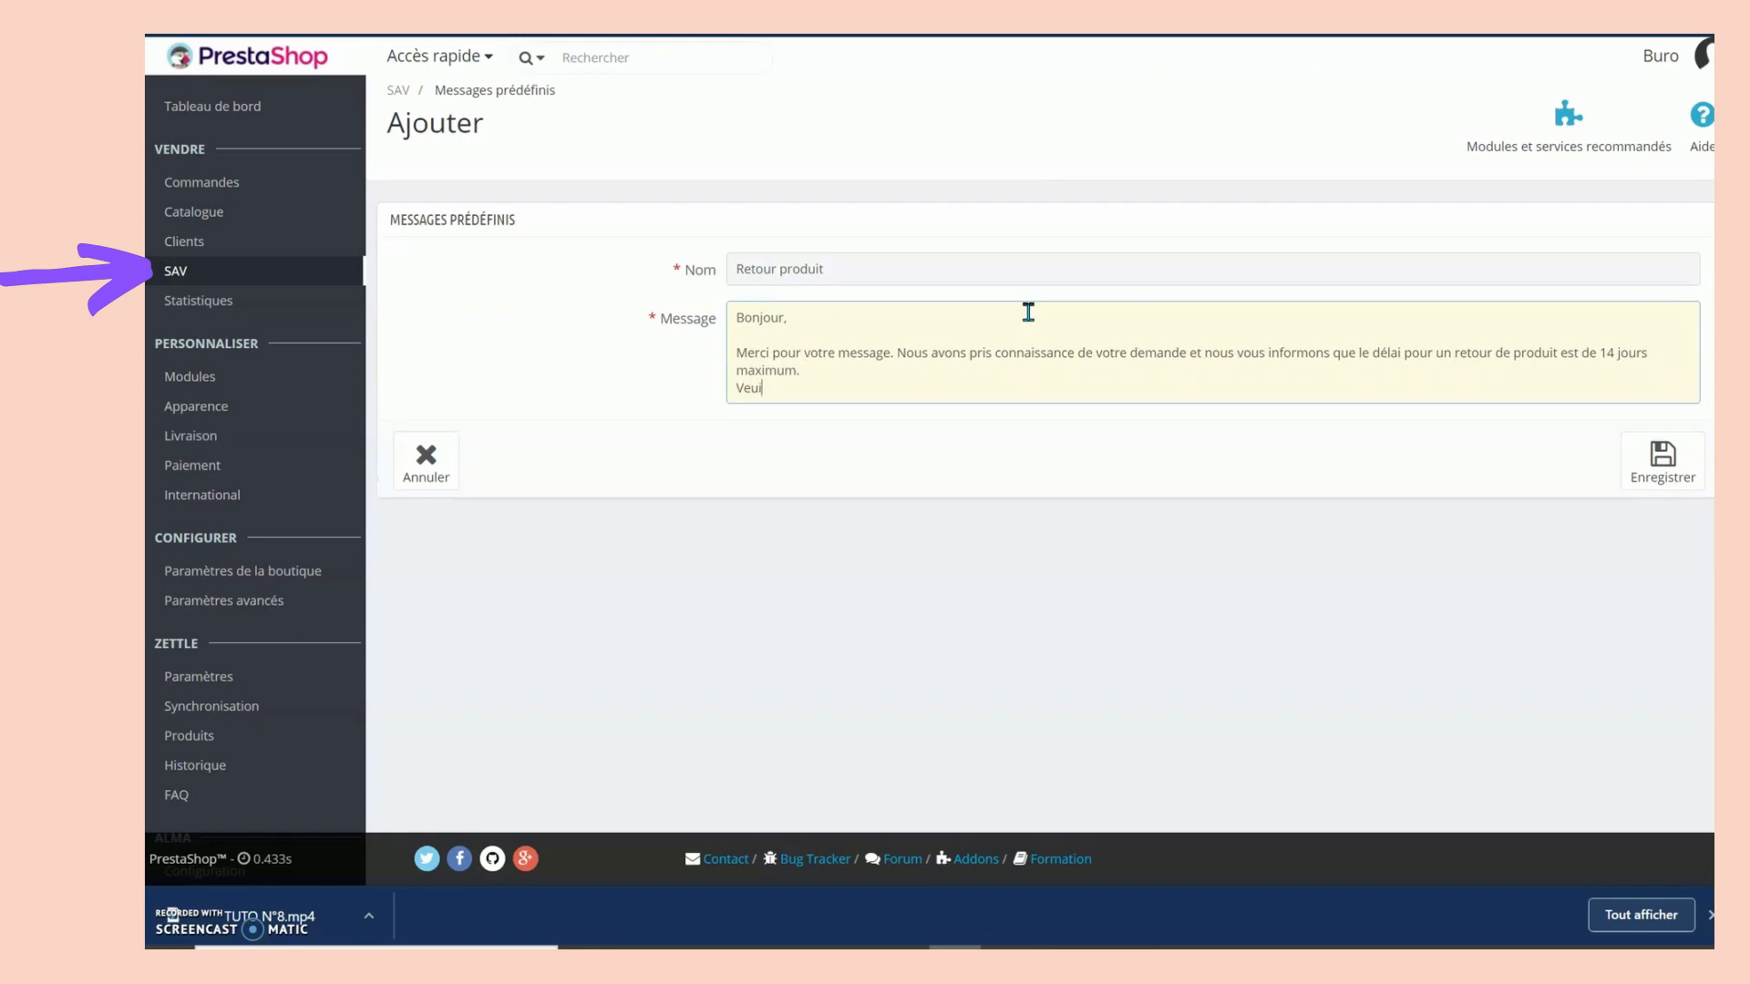
text(llez retournez votre produit avec le bon r)
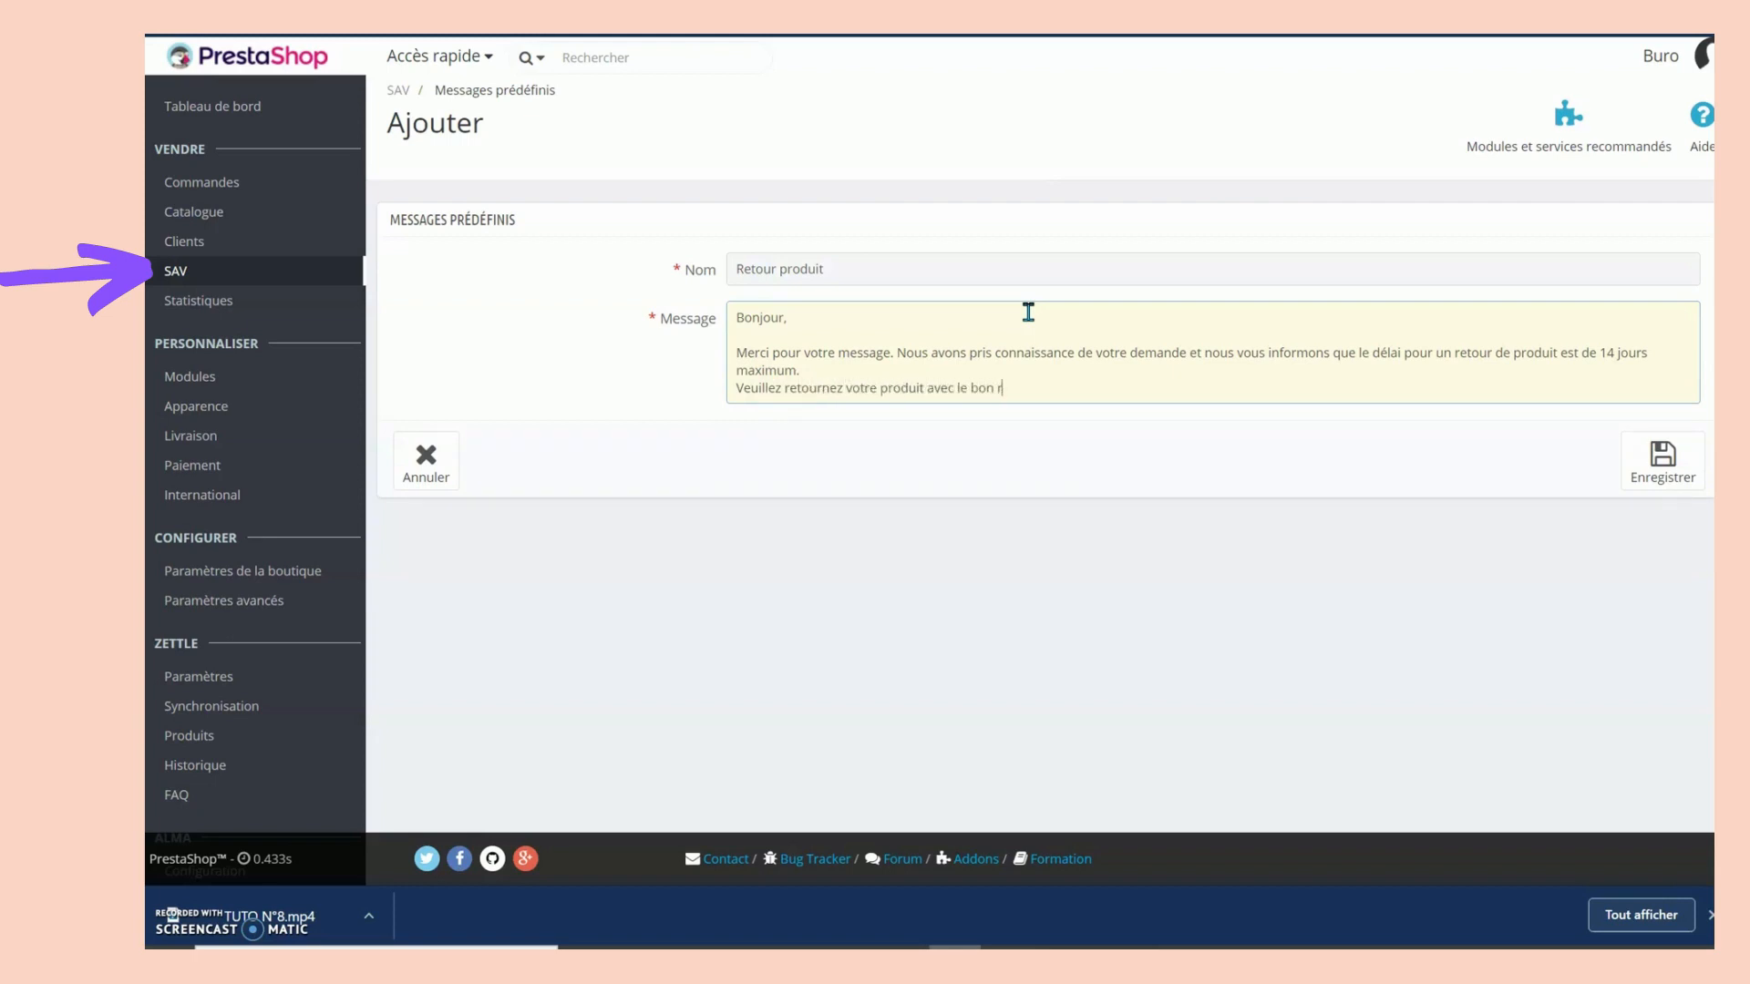
text(eeour founit da)
key(BackSpace)
key(BackSpace)
text(dans le colis à l'adresse suivante)
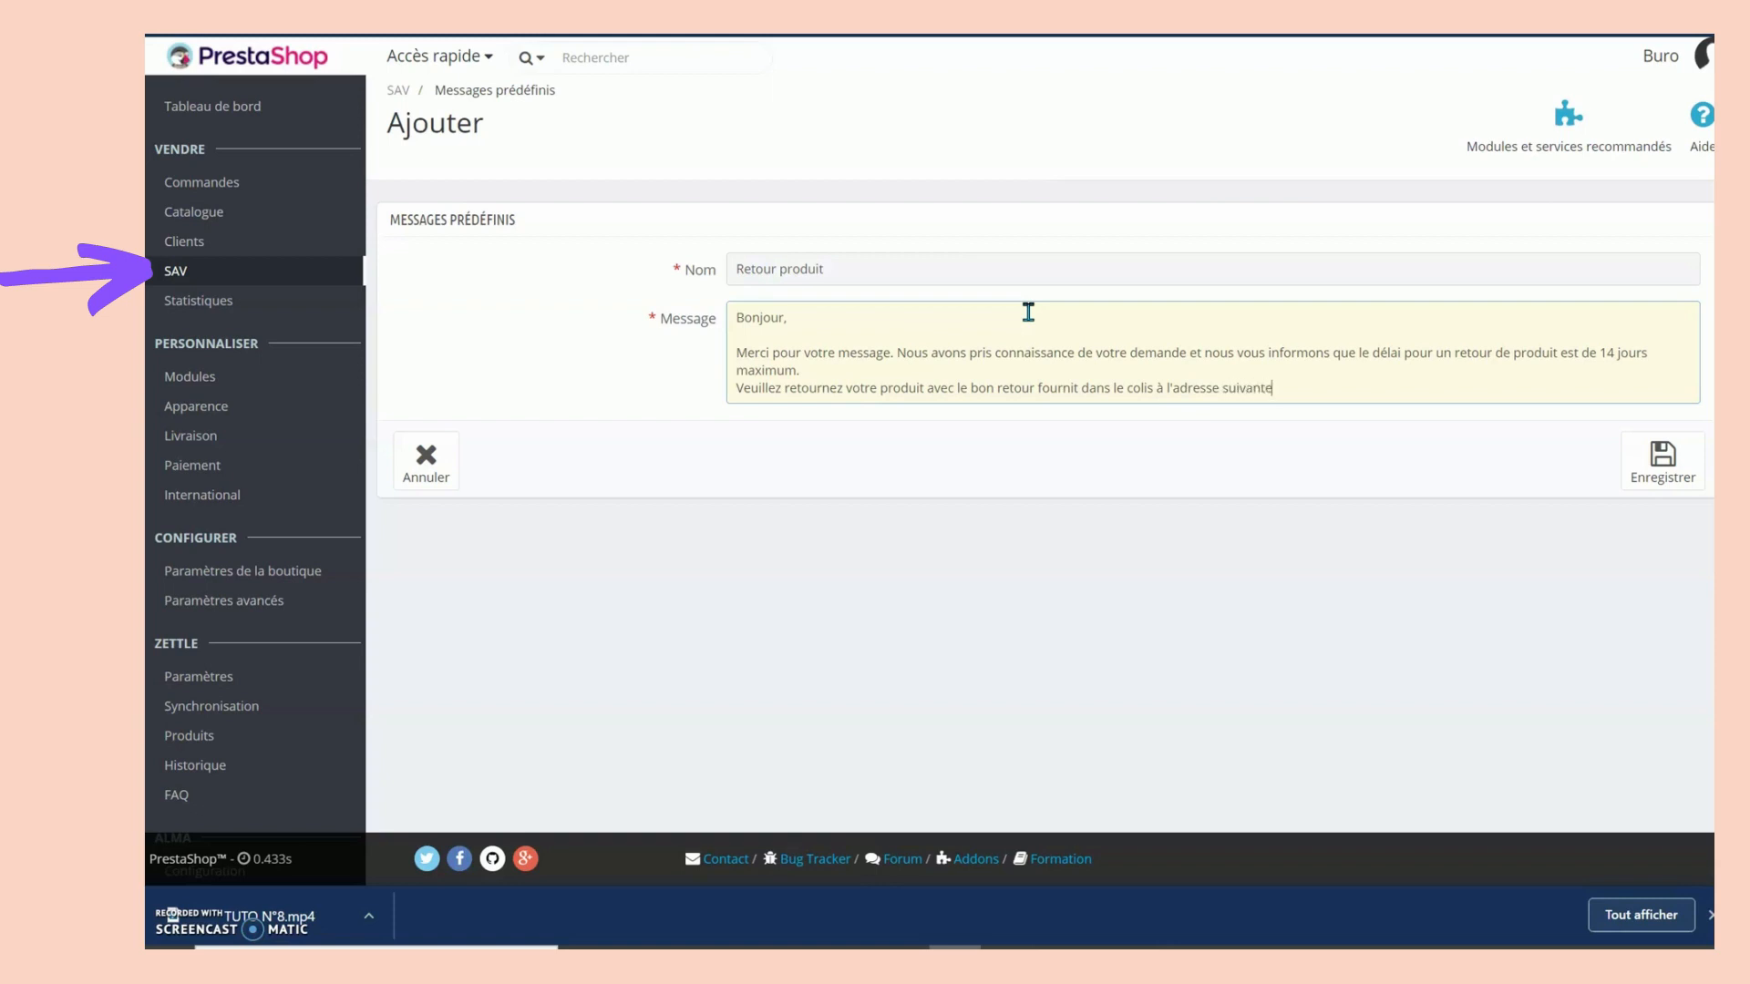
text( :)
key(Return)
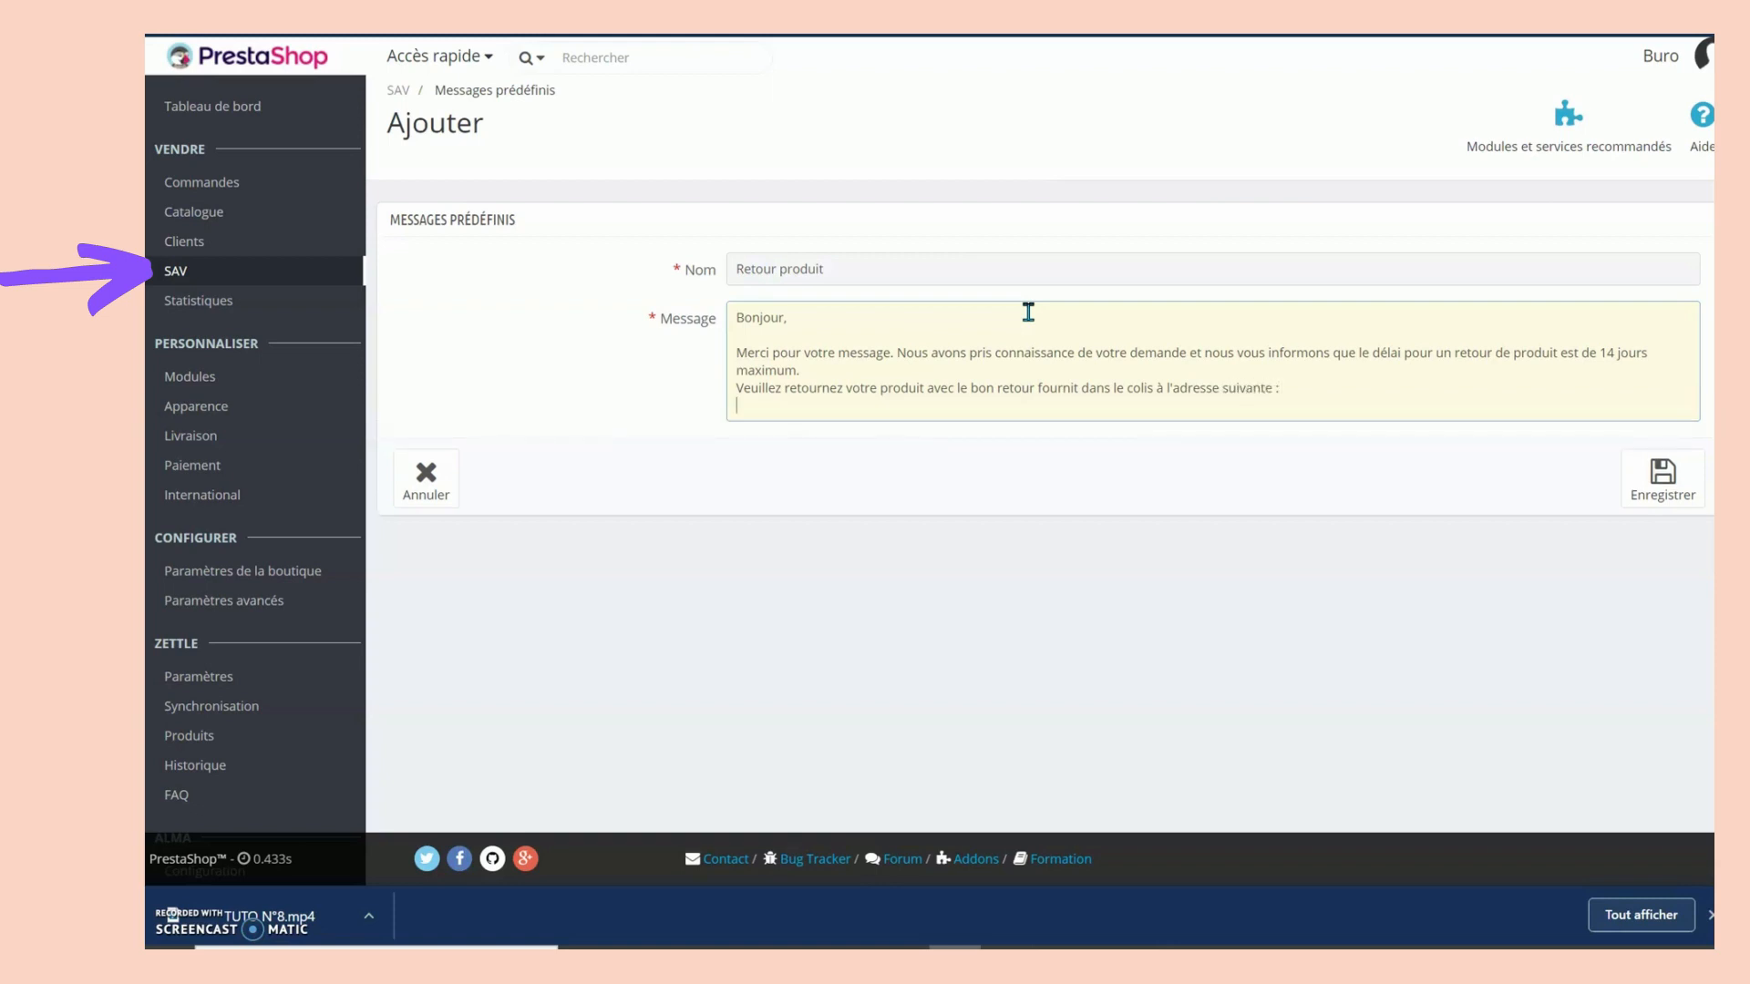
text(17 rue des remparts)
key(Return)
text(3300)
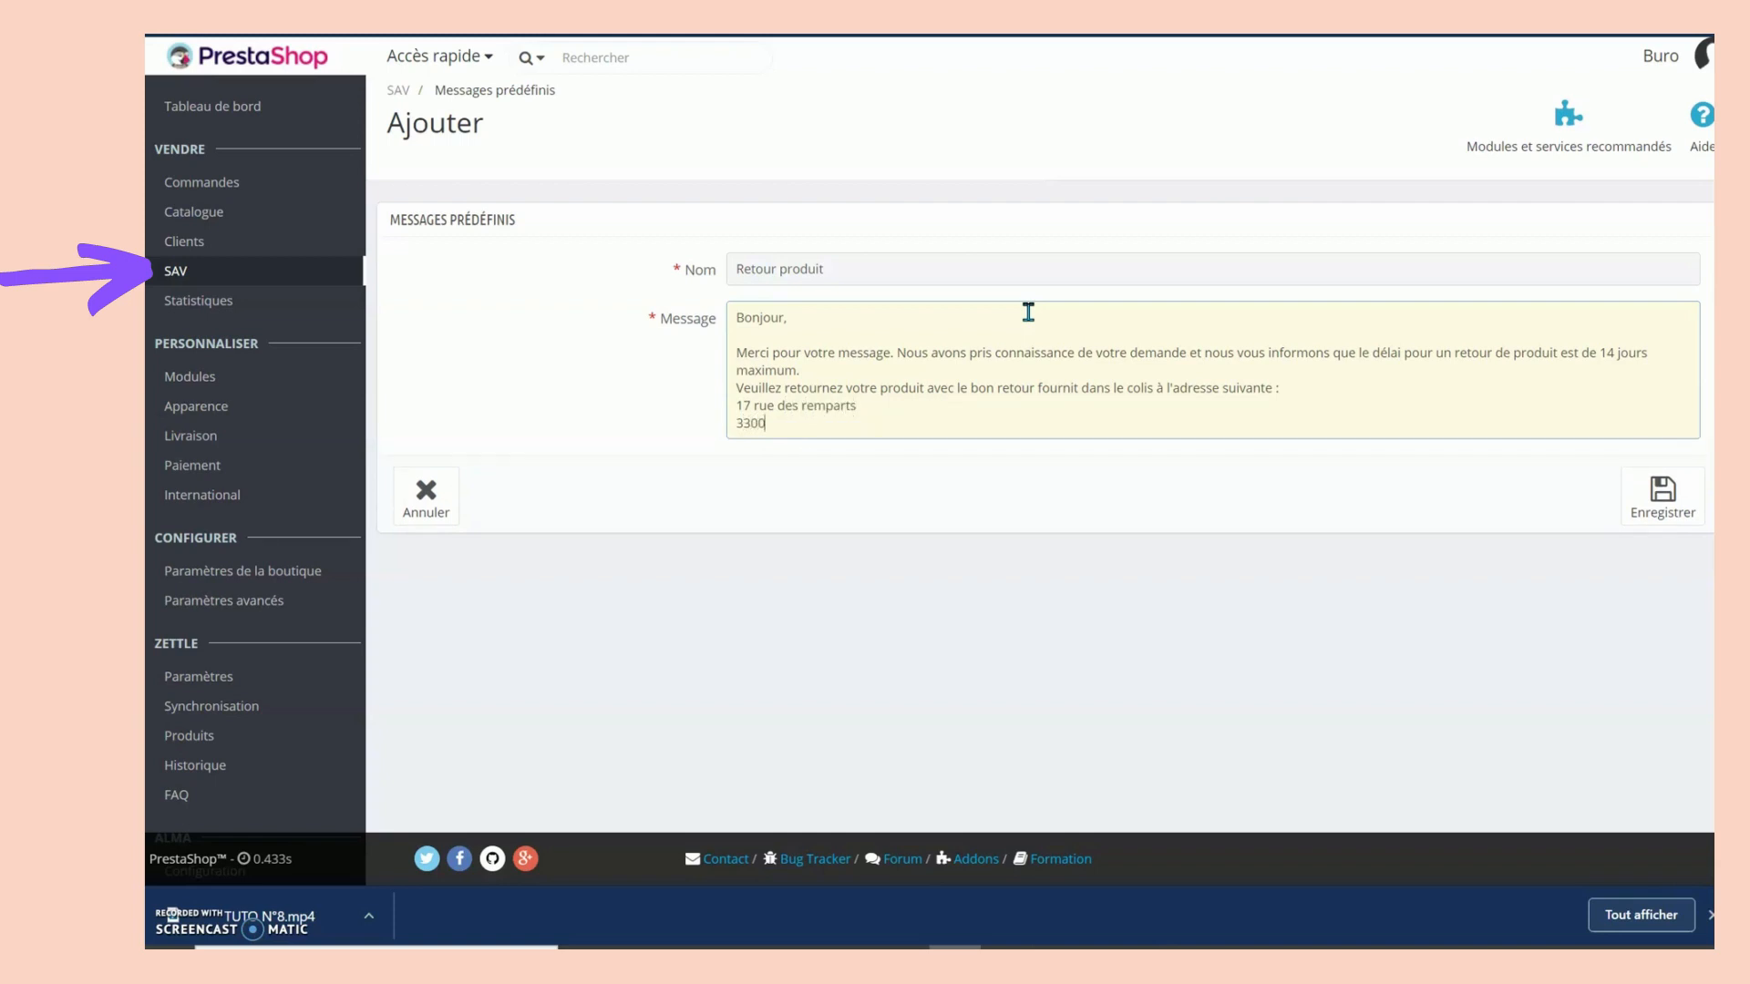
text(0 BOrdeaux)
Sign off with 'Cordialement, L'équipe service client' and save the message.
key(Return)
text(Cor)
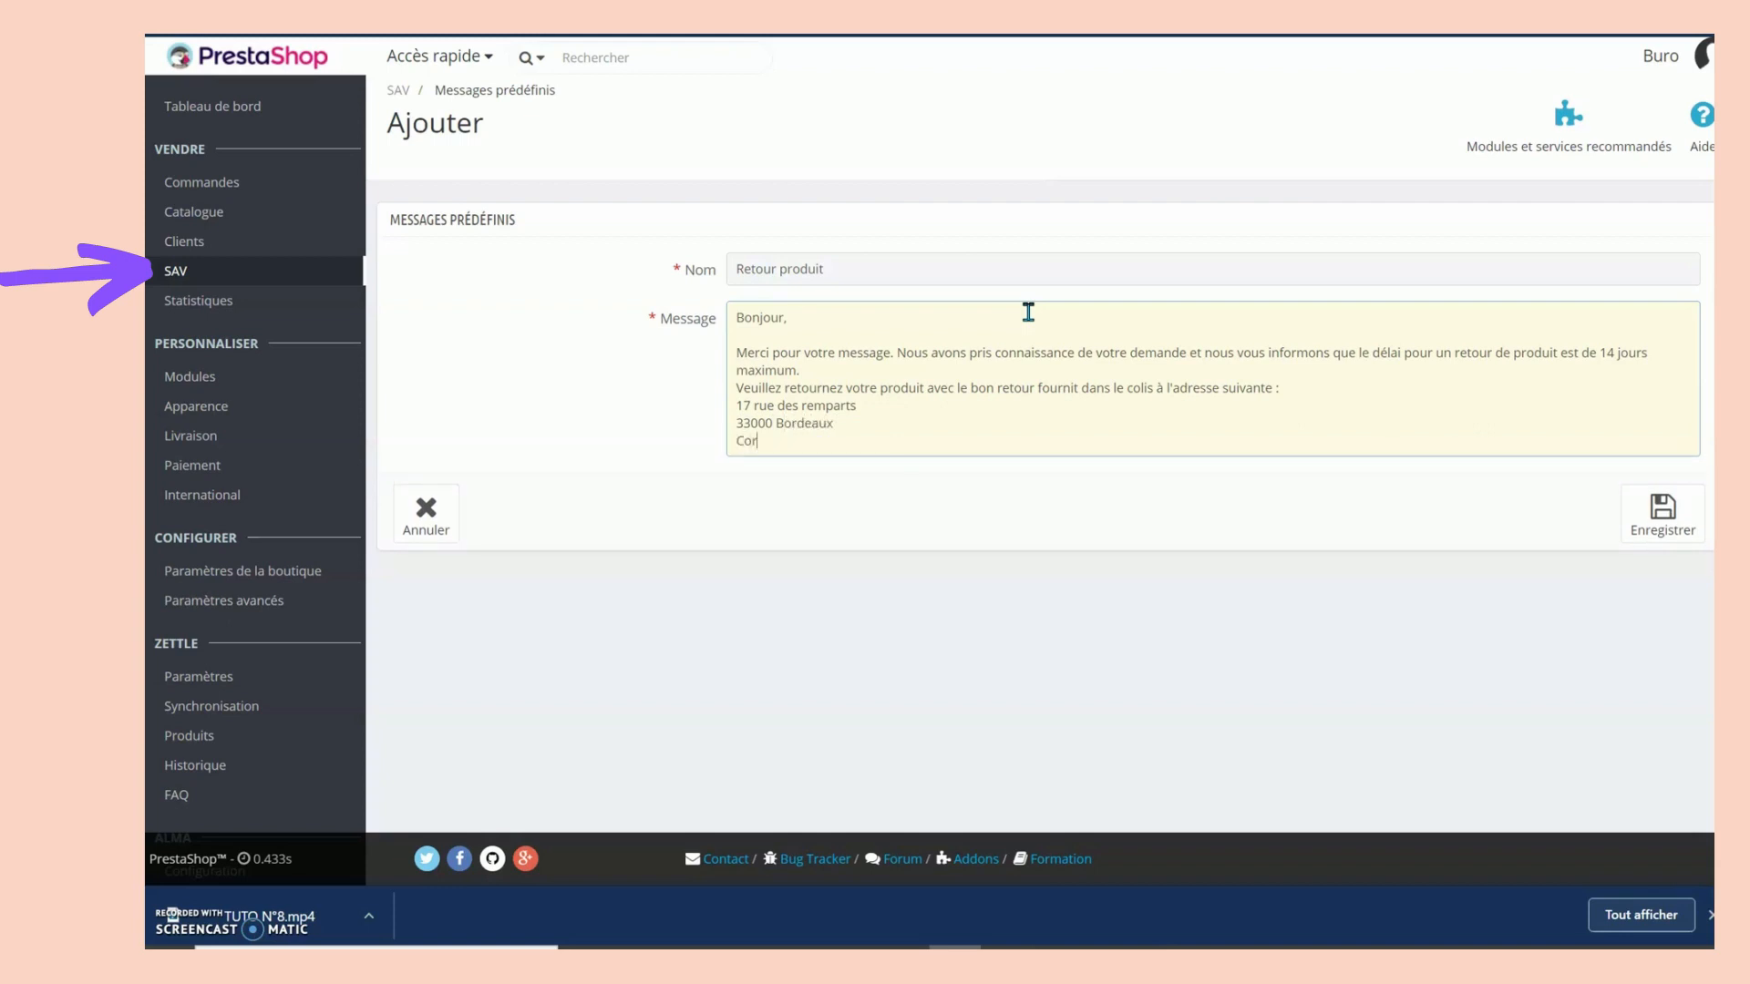
text(dialement,)
key(Return)
text(L'équipe)
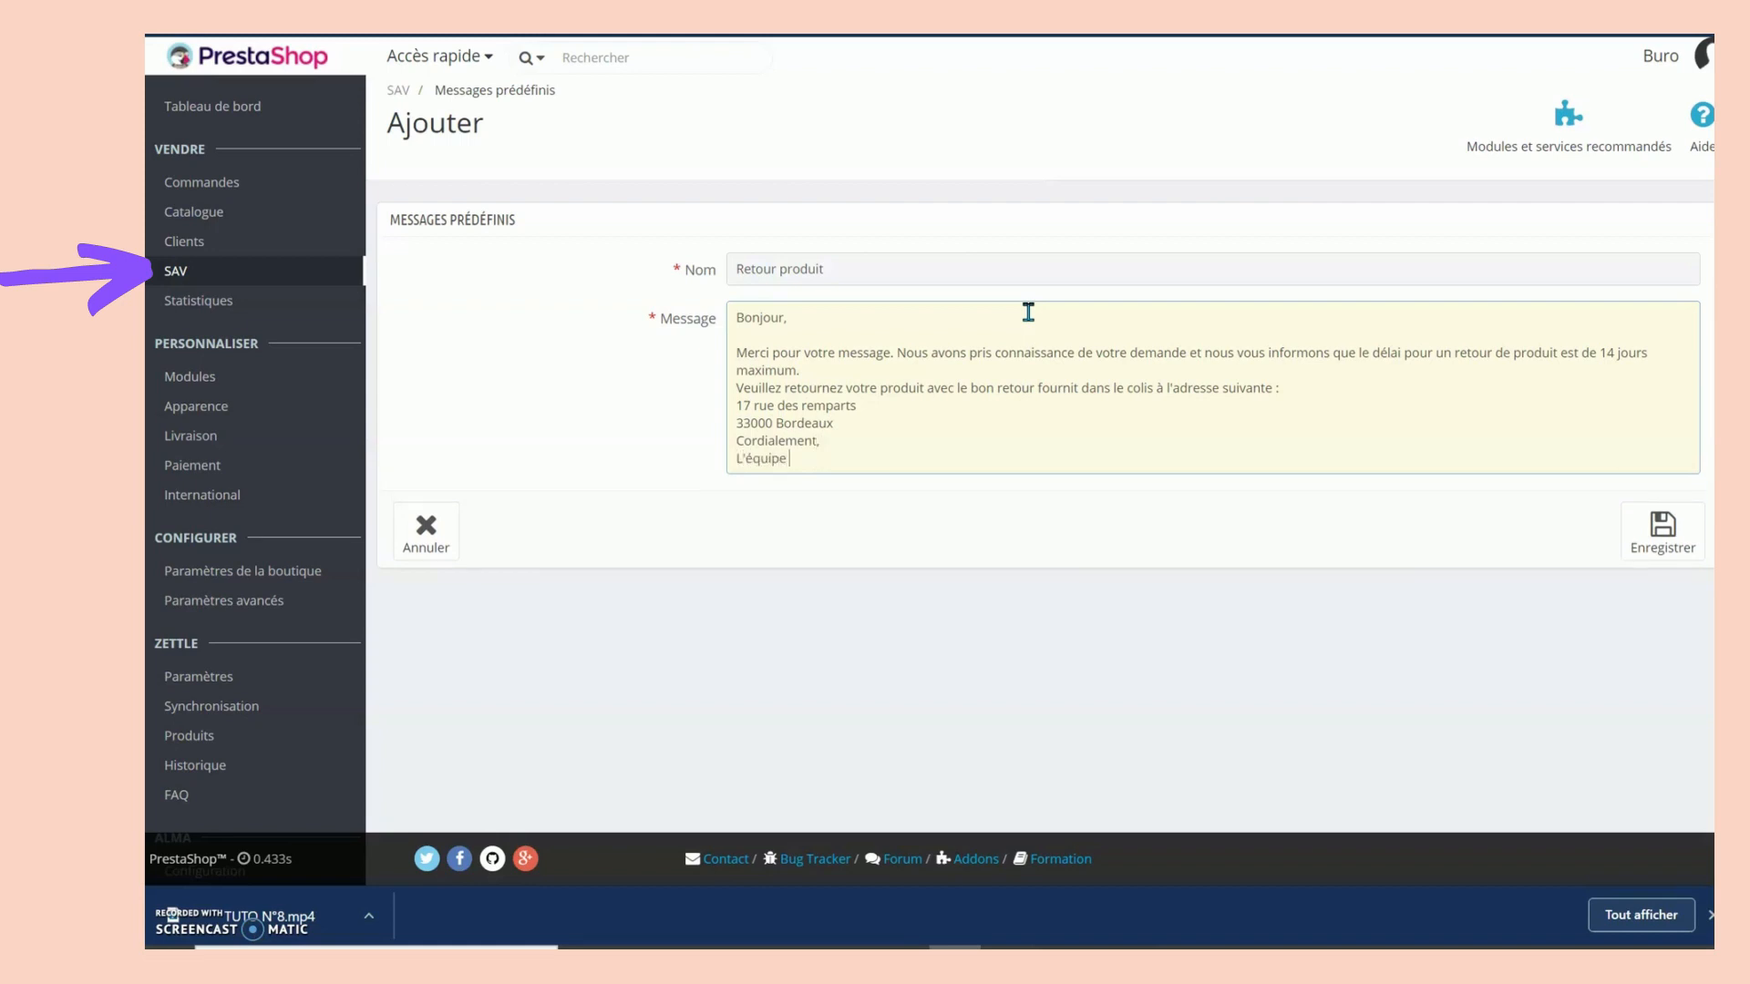
text( service client)
click(1668, 533)
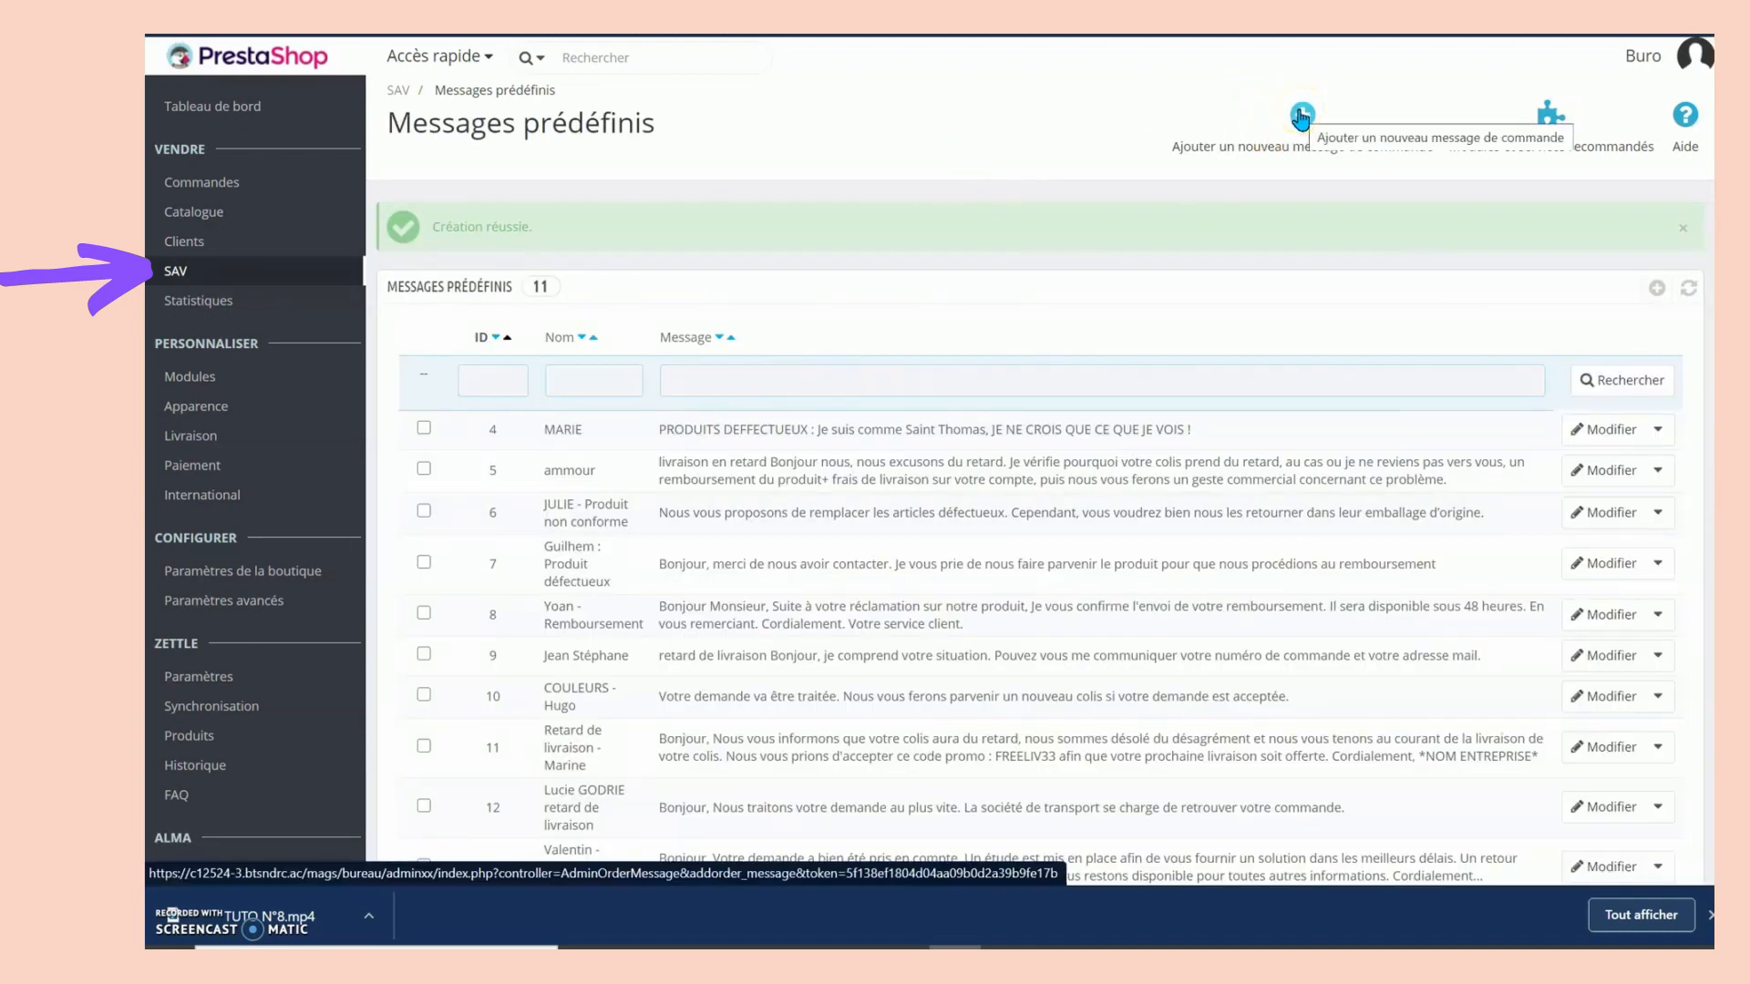
Create and save 'Retard livraison', apologising for the delivery delay and signed Cordialement.
click(1300, 116)
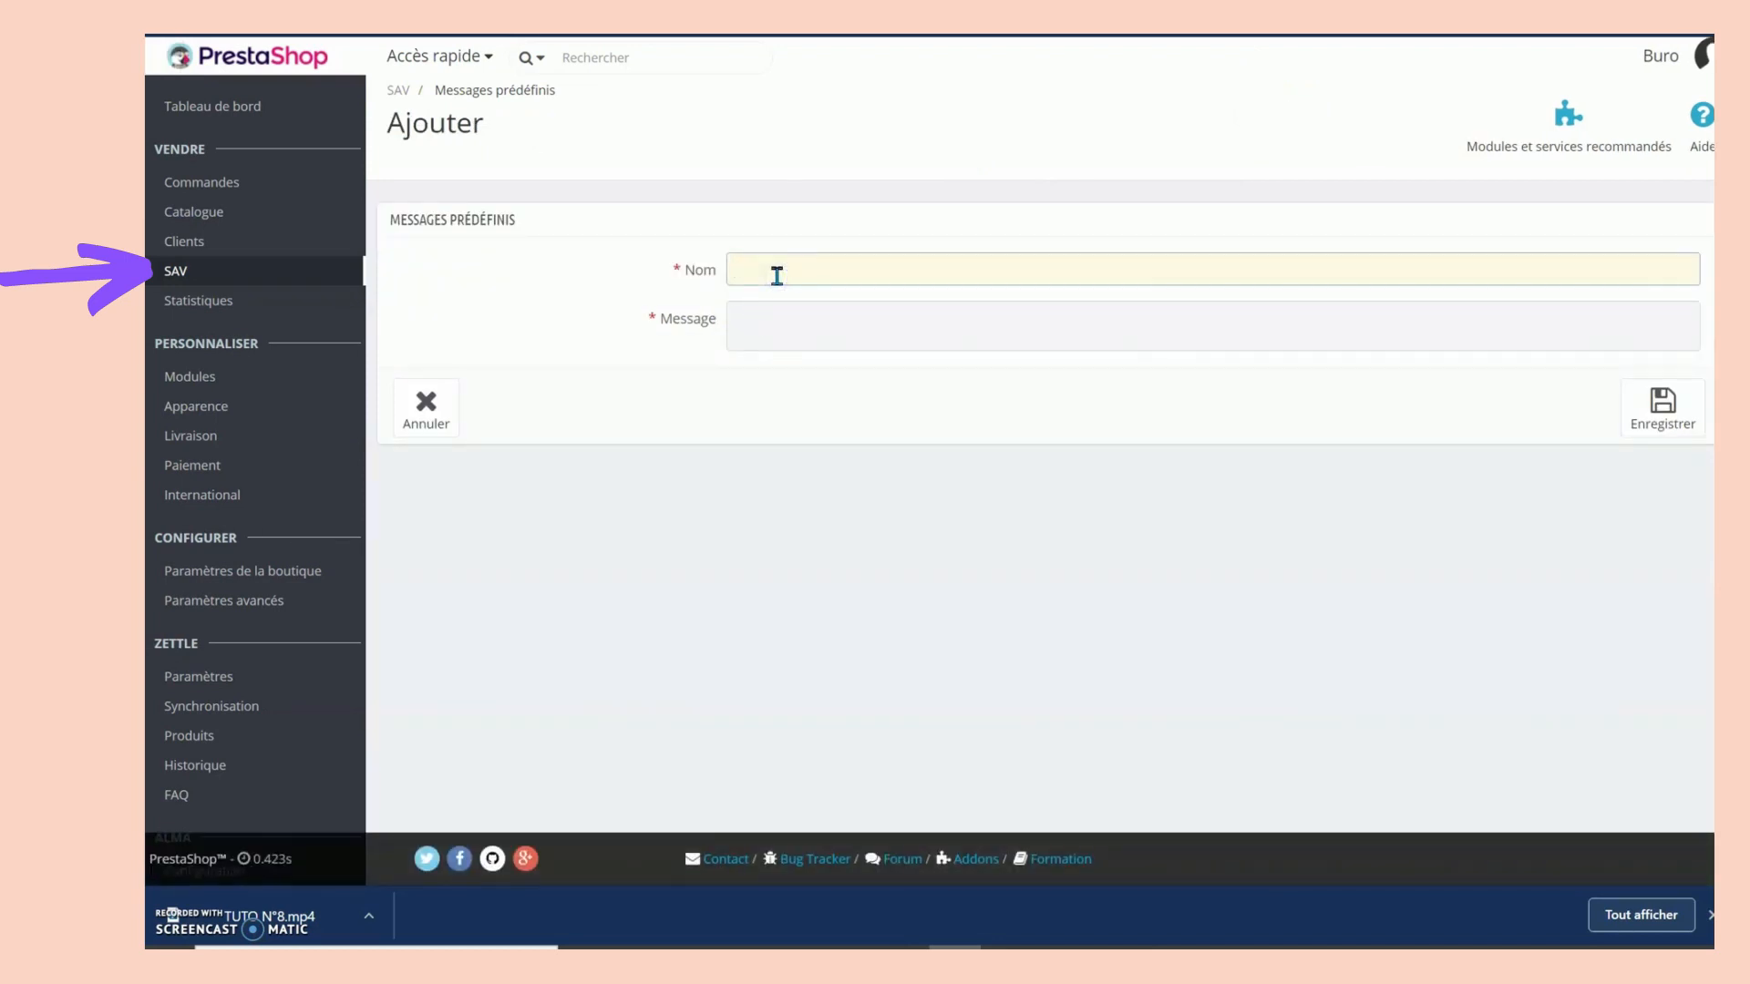
text(Retard livraison)
click(770, 315)
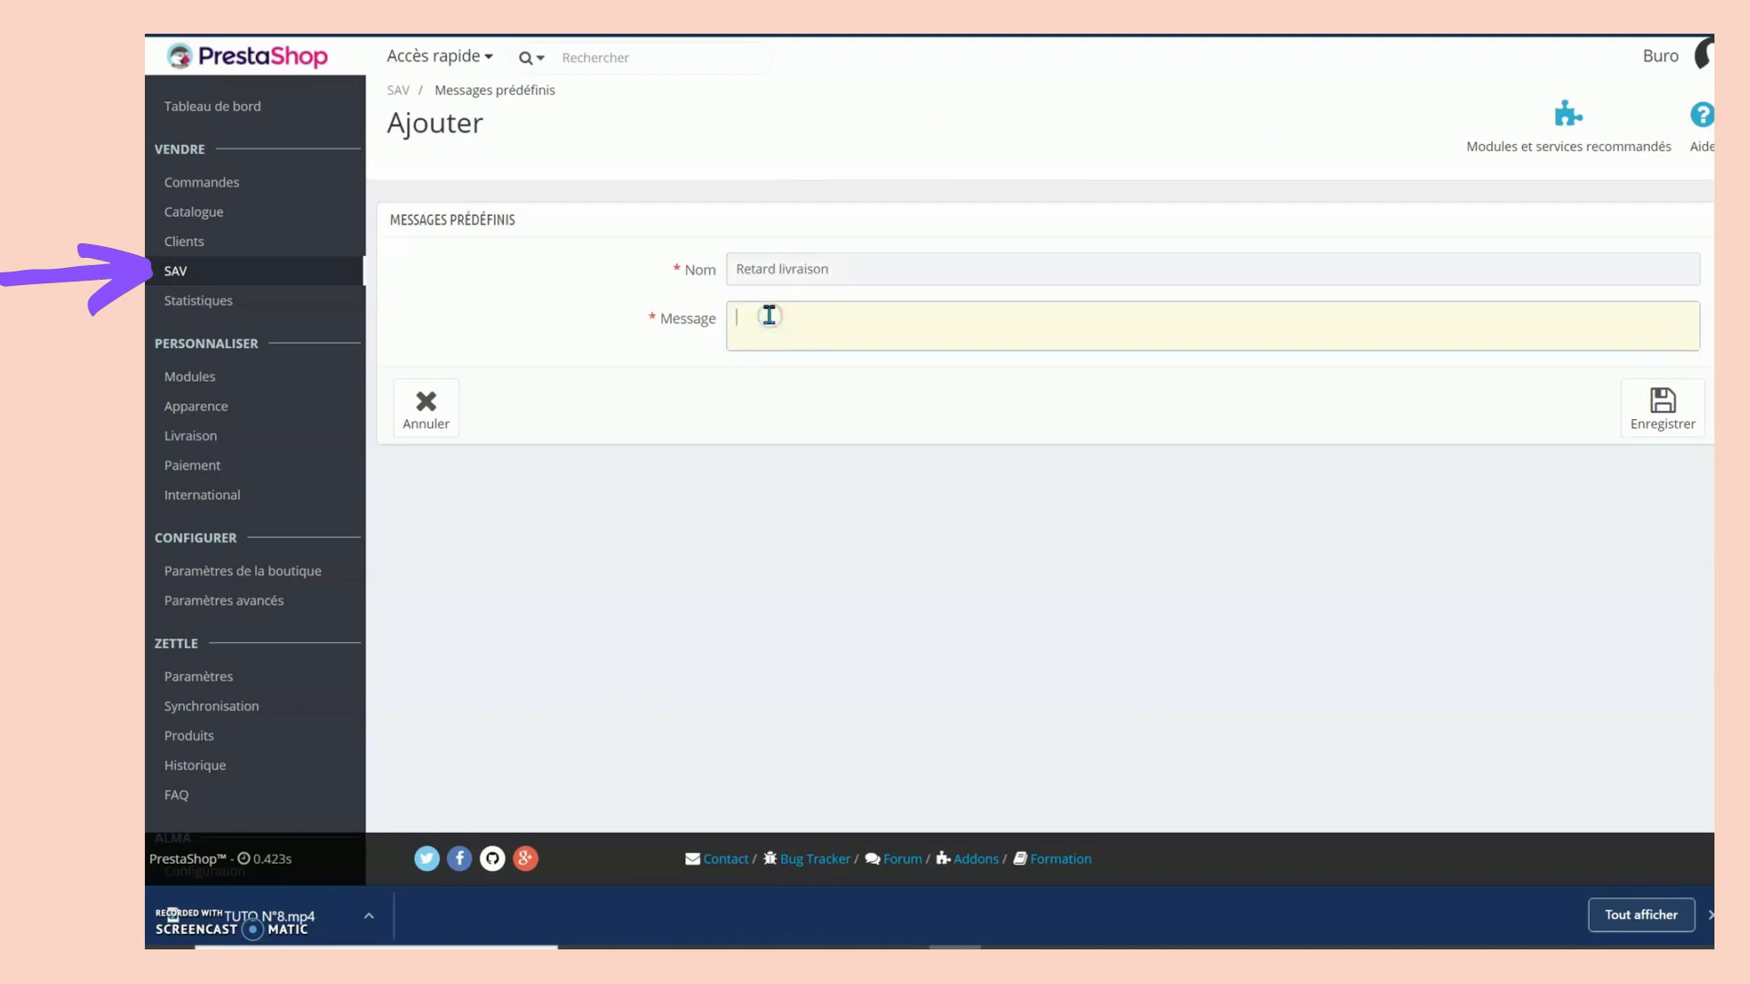
text(Bonjour,)
key(Return)
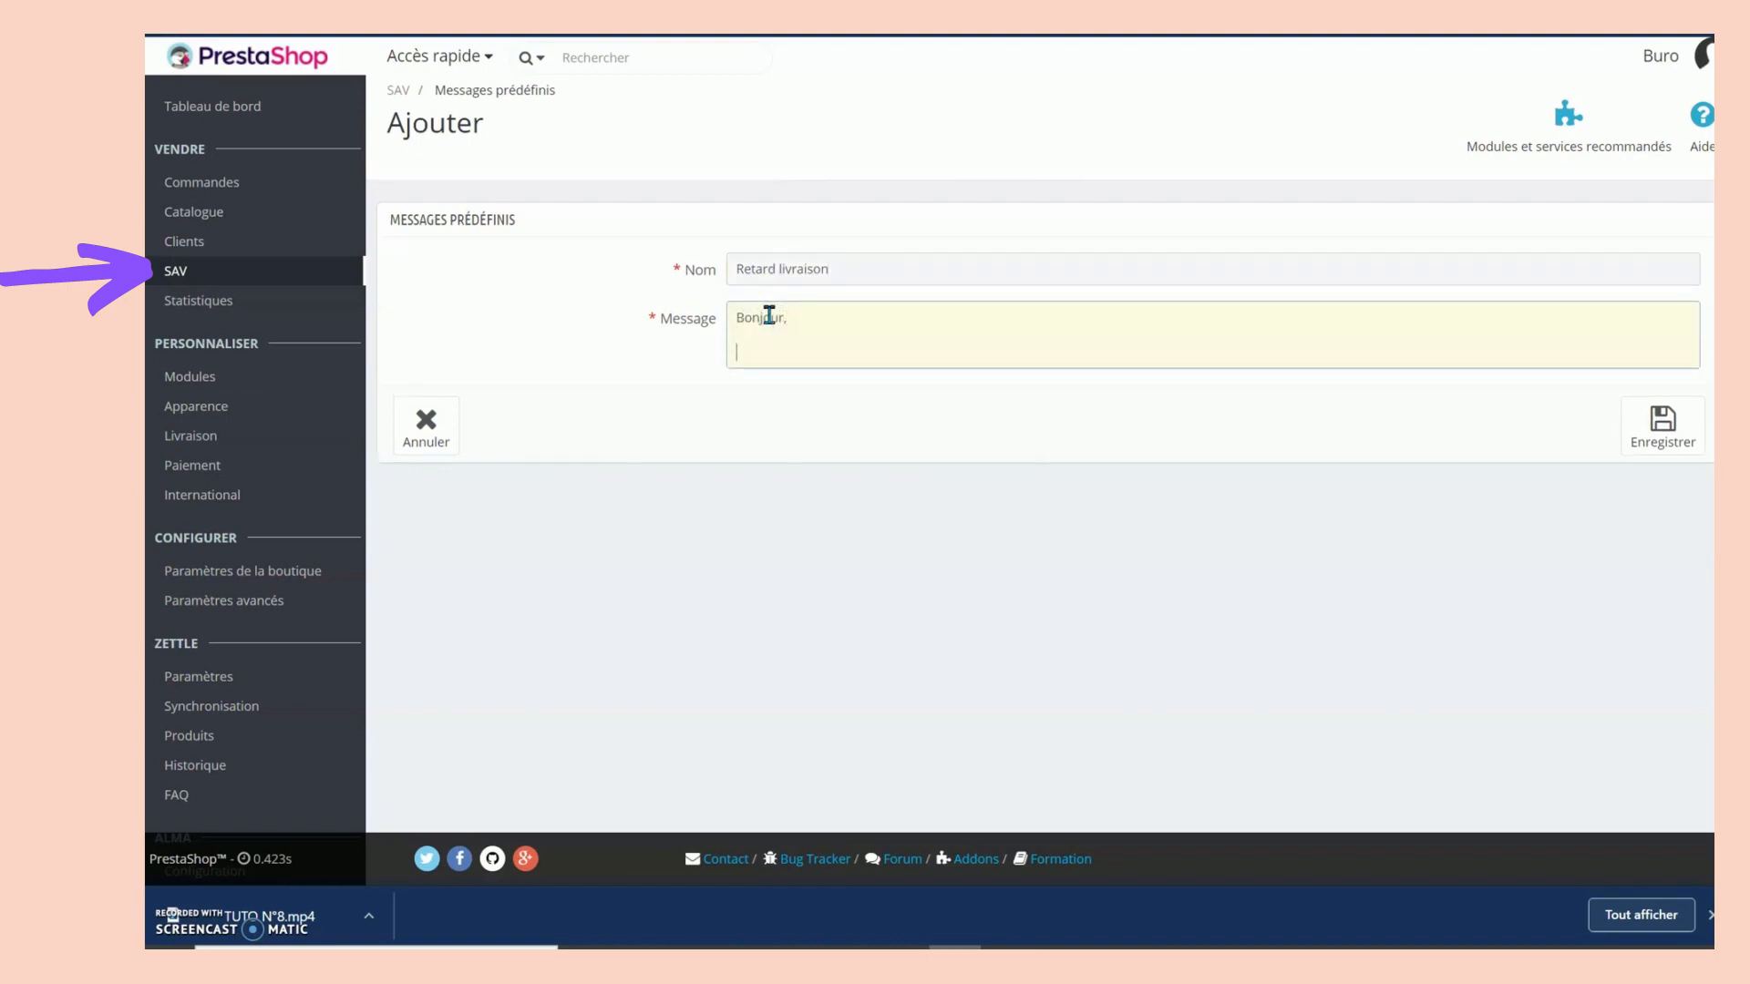
text(Nous )
text(sommes déolé pou)
text(s pour )
text(la gêne occasion)
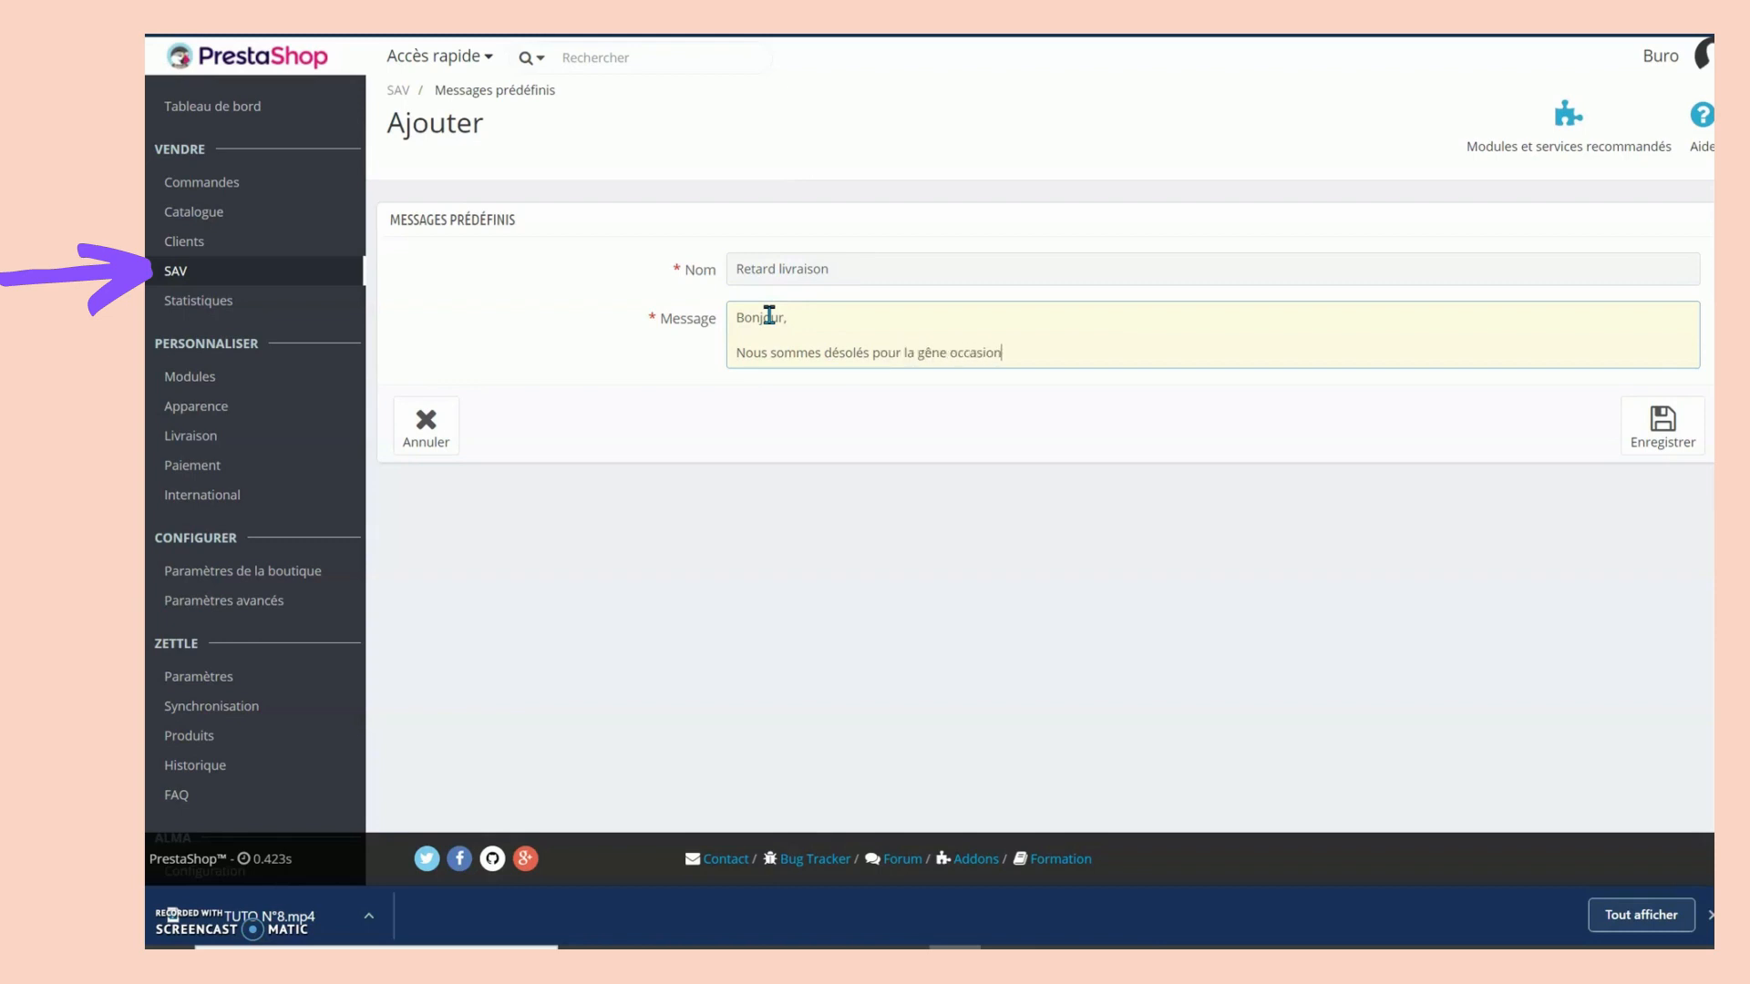
text(née, en effet votre livraison a quelques jours de)
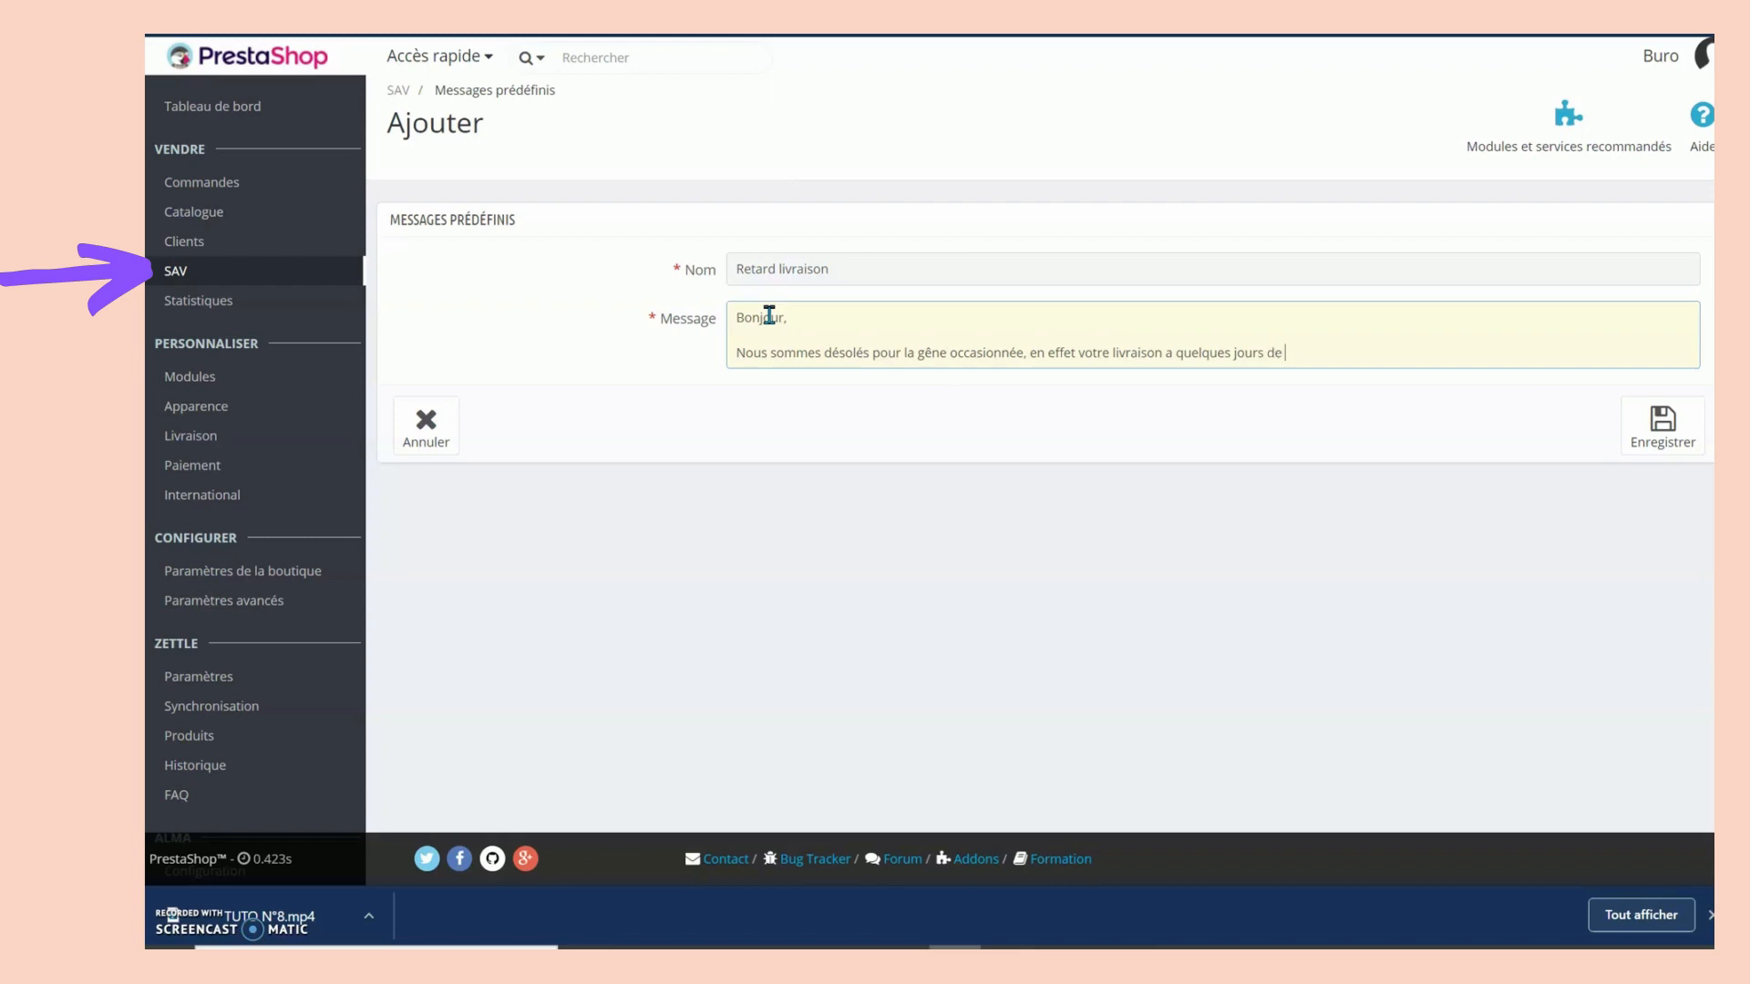
text( retards. Nous avons contacté le trans)
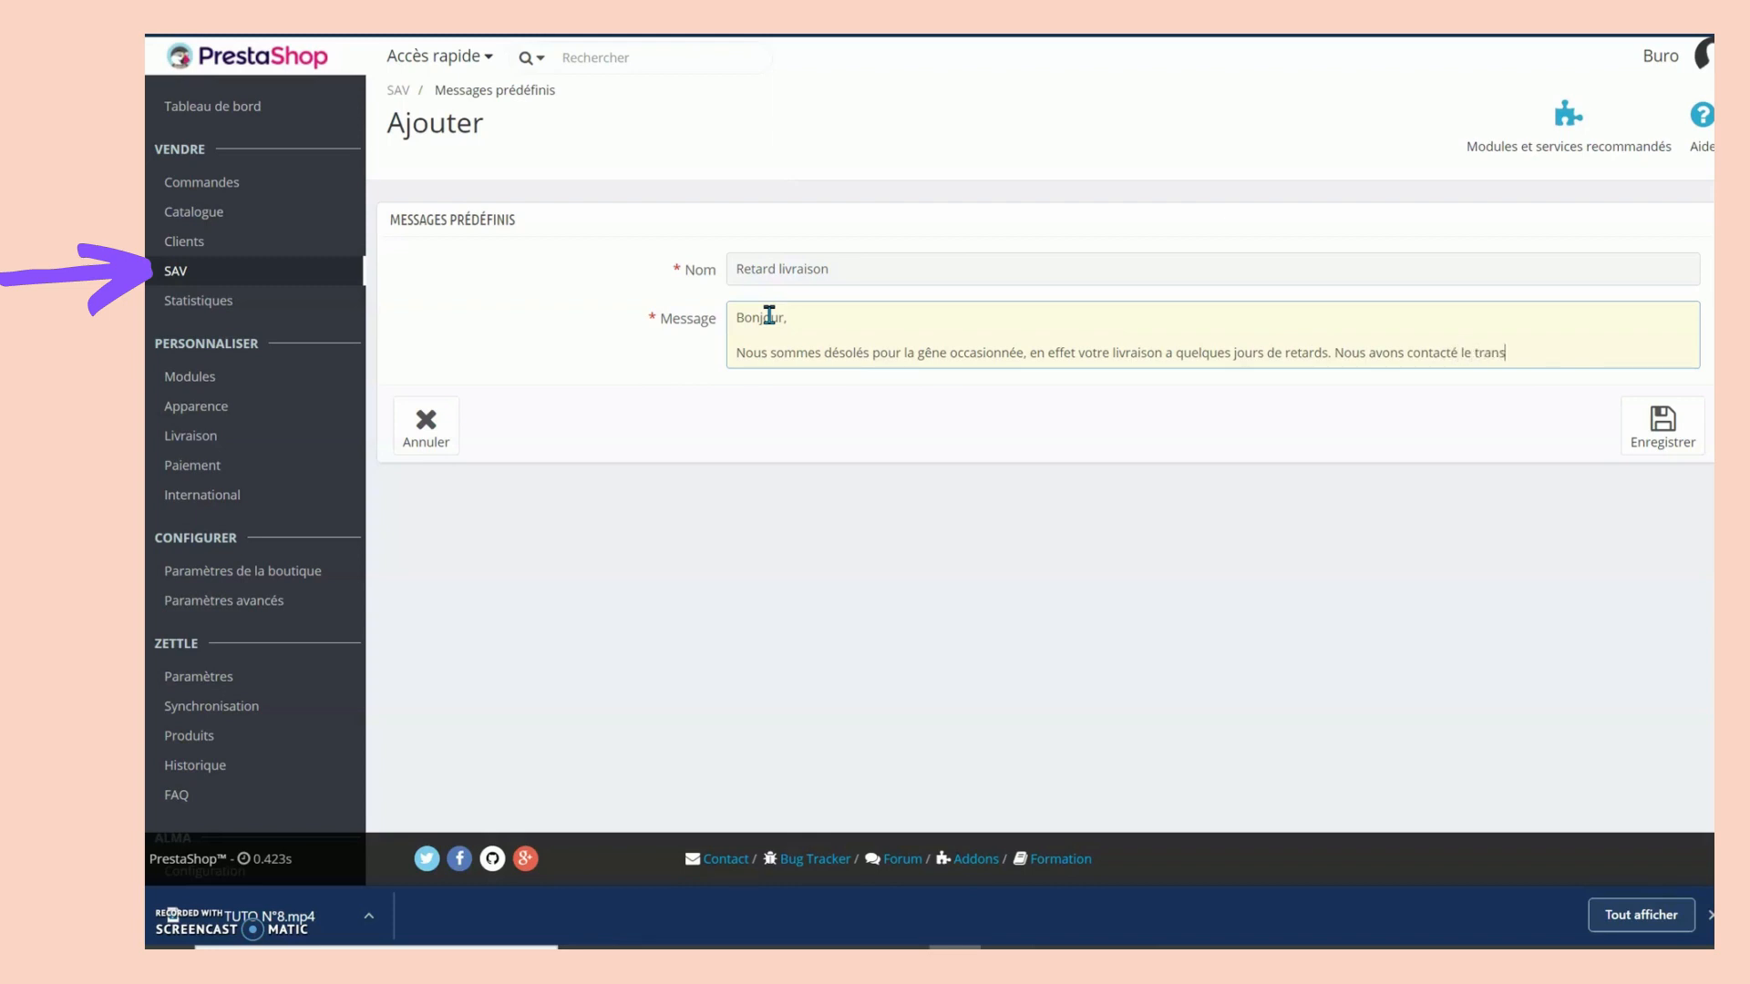
text(porteur il prendra contact avec vous)
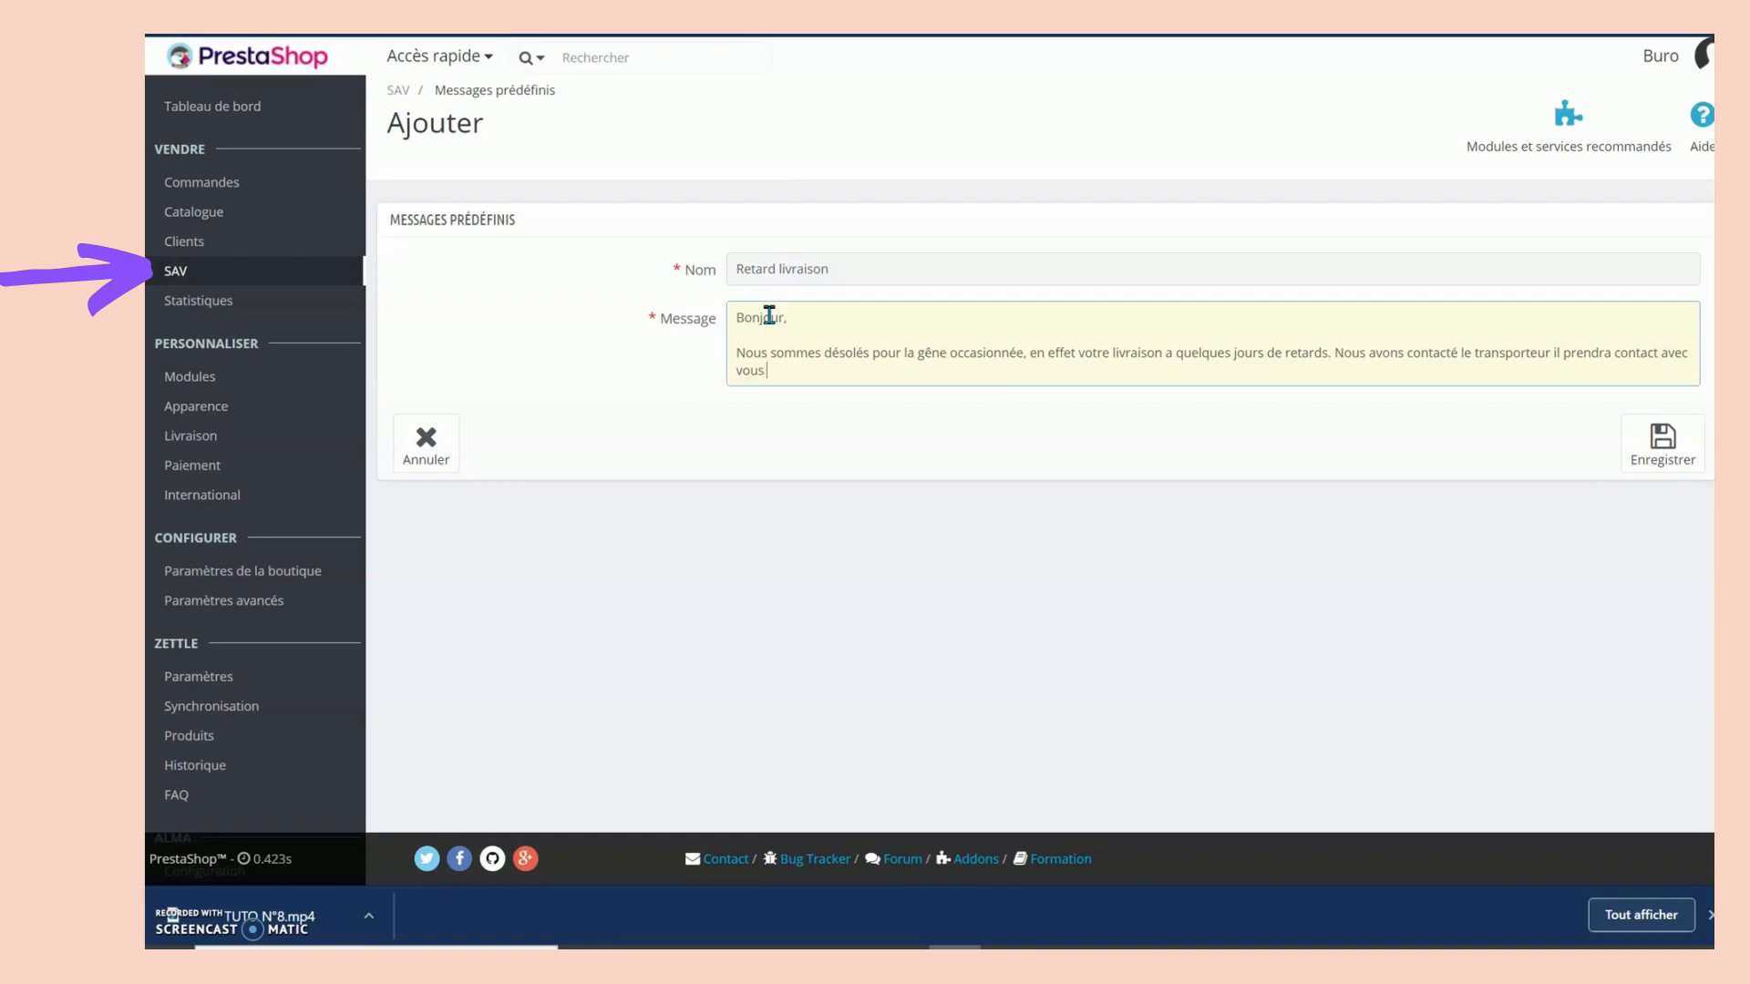
text( par email ou par téléphone.)
key(Return)
key(Return)
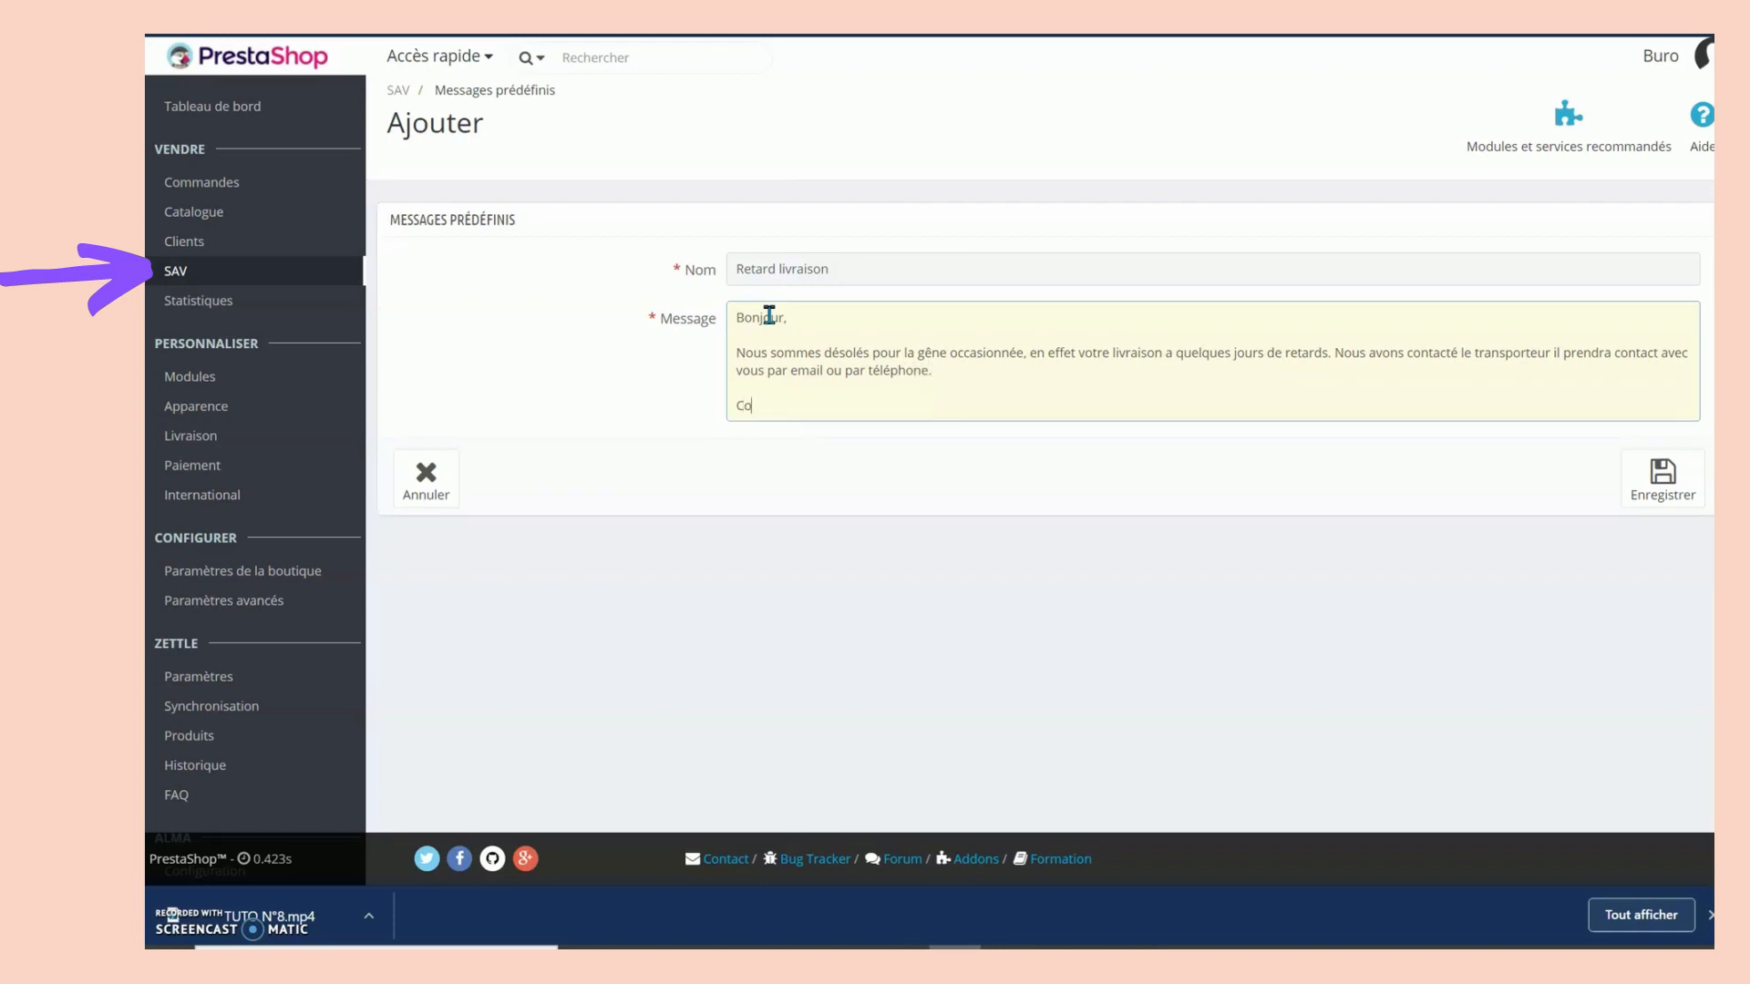
text(Cordialement)
click(1657, 481)
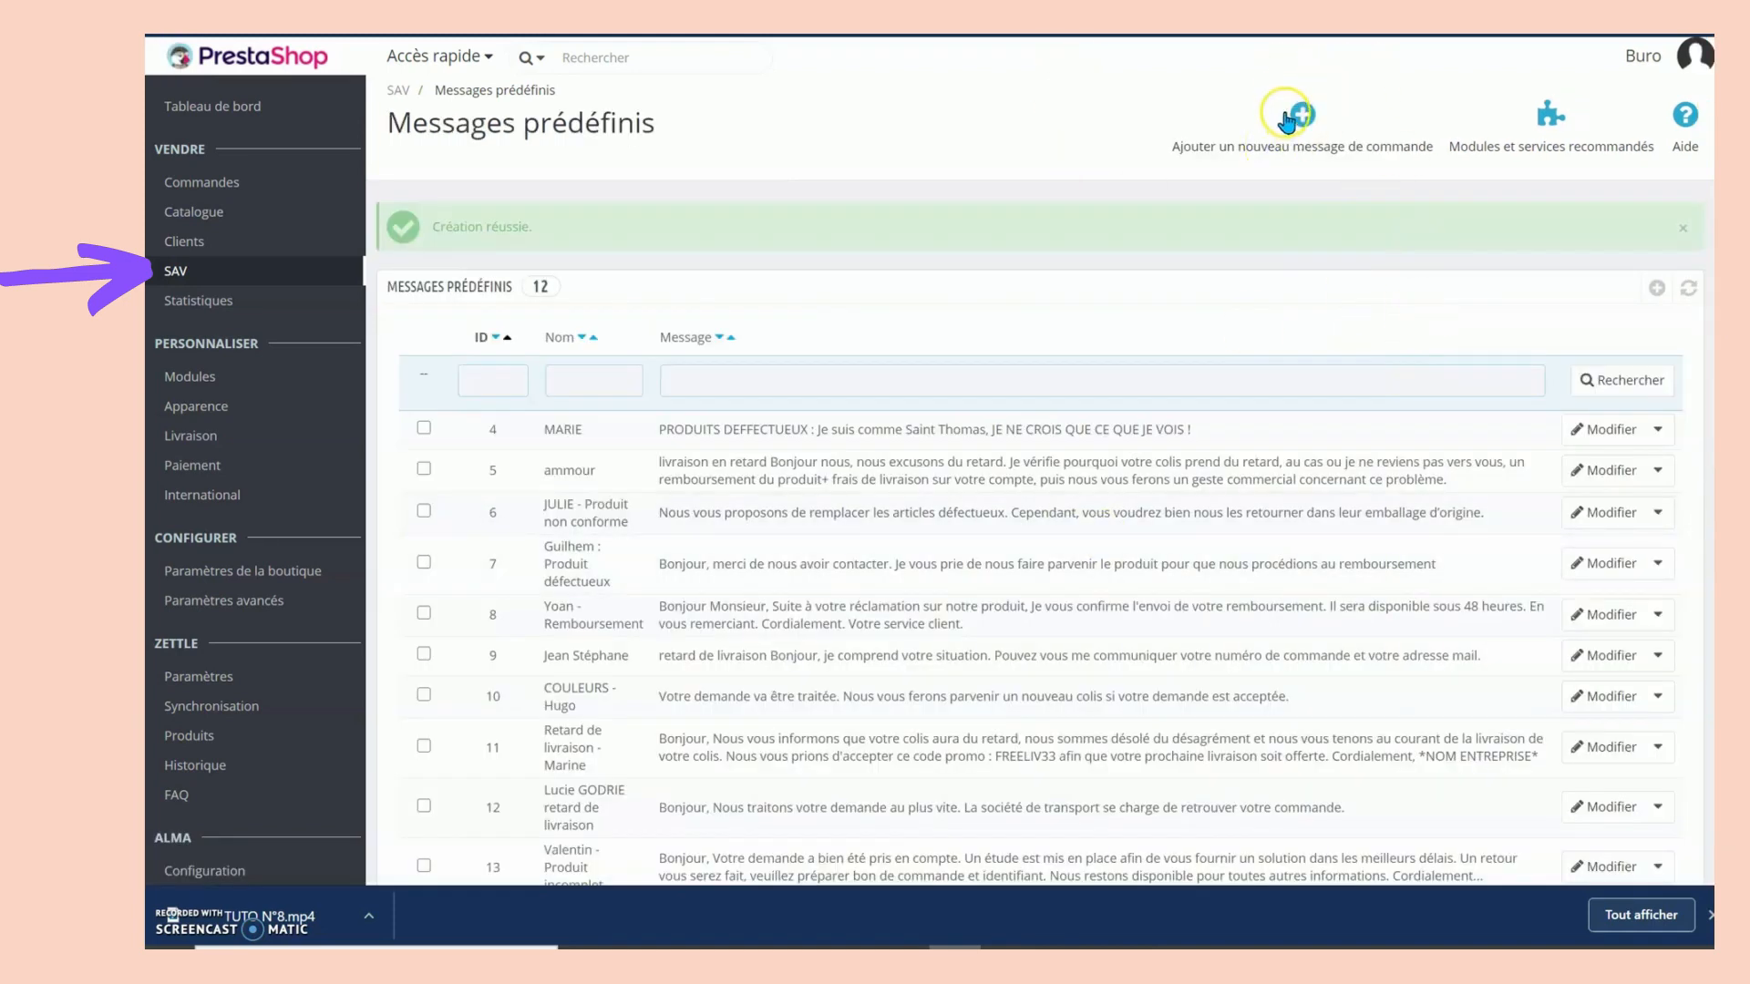
Bulk-delete predefined messages 10 and 12.
scroll(575, 672, down, 2)
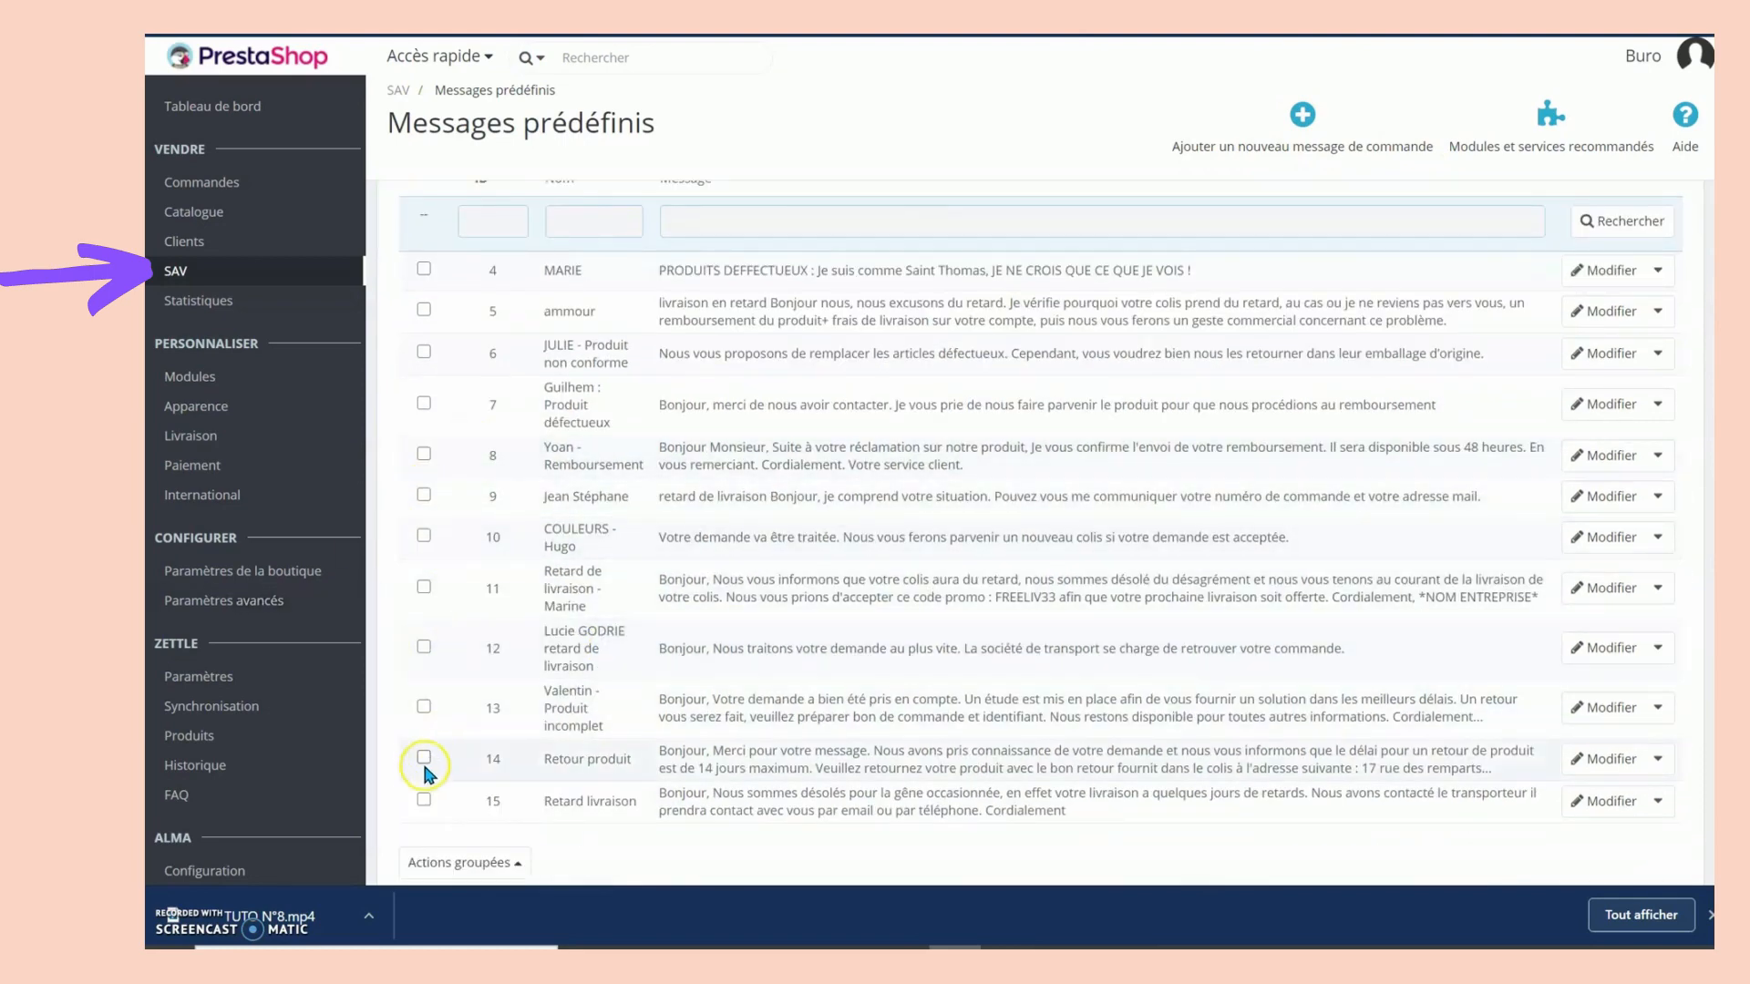
click(424, 648)
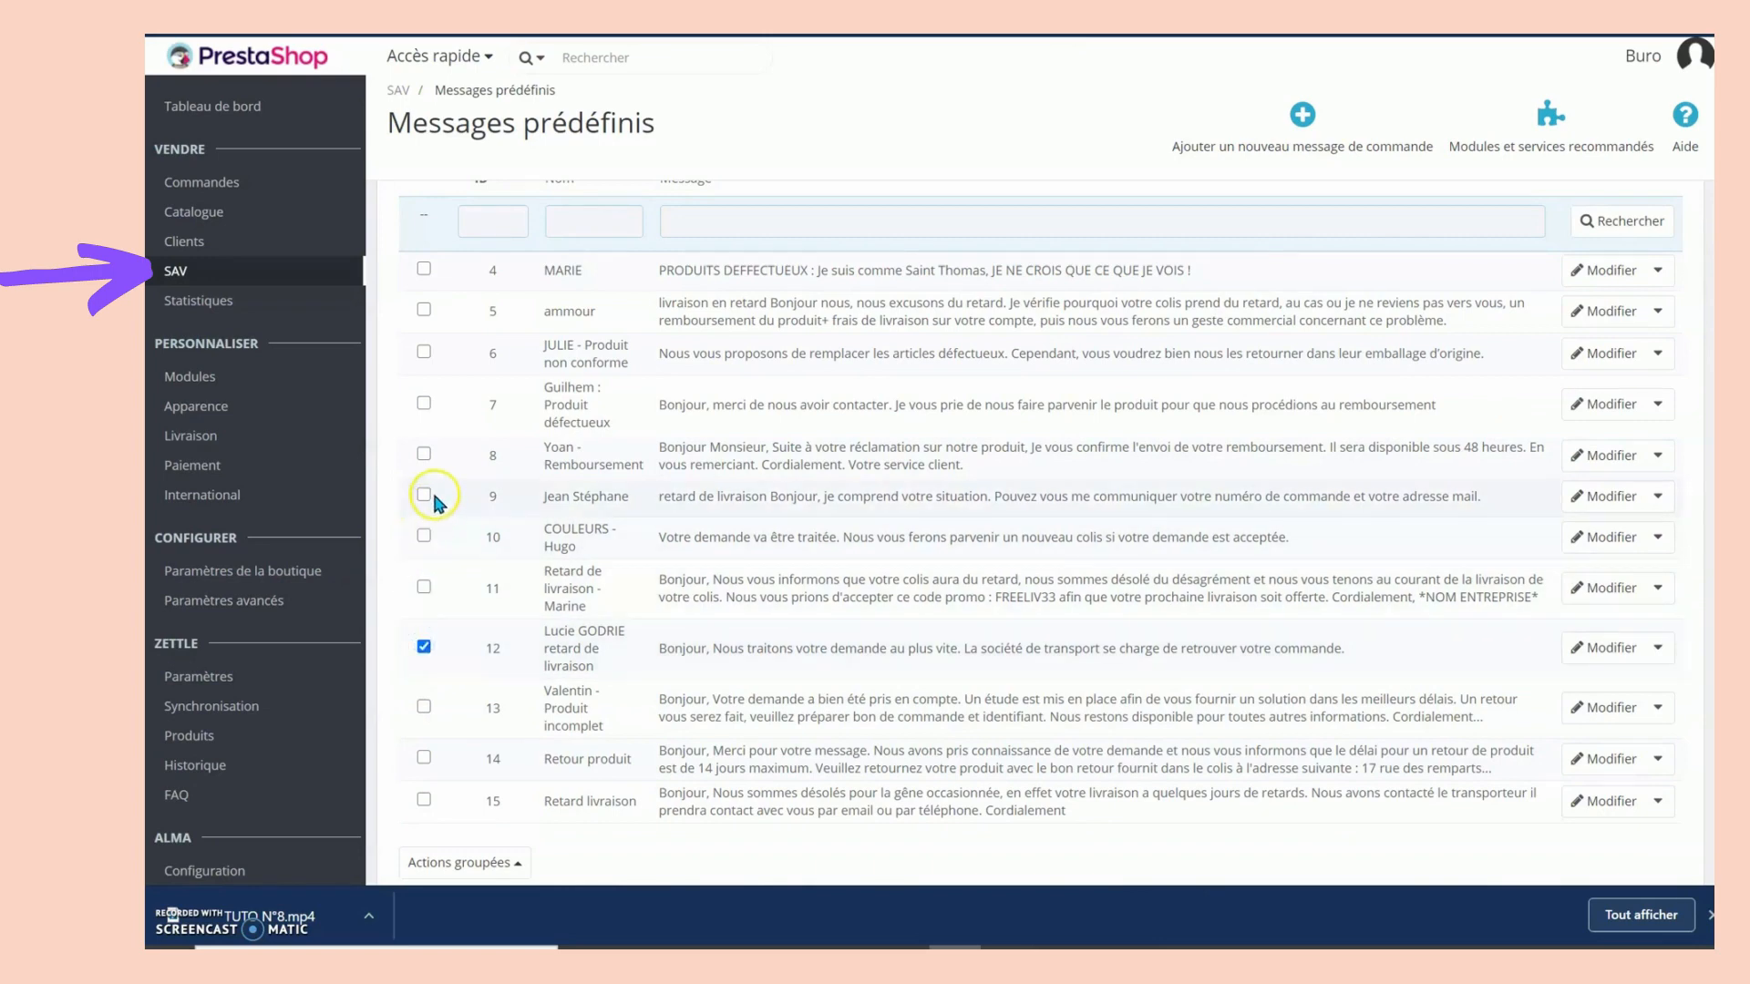
click(423, 536)
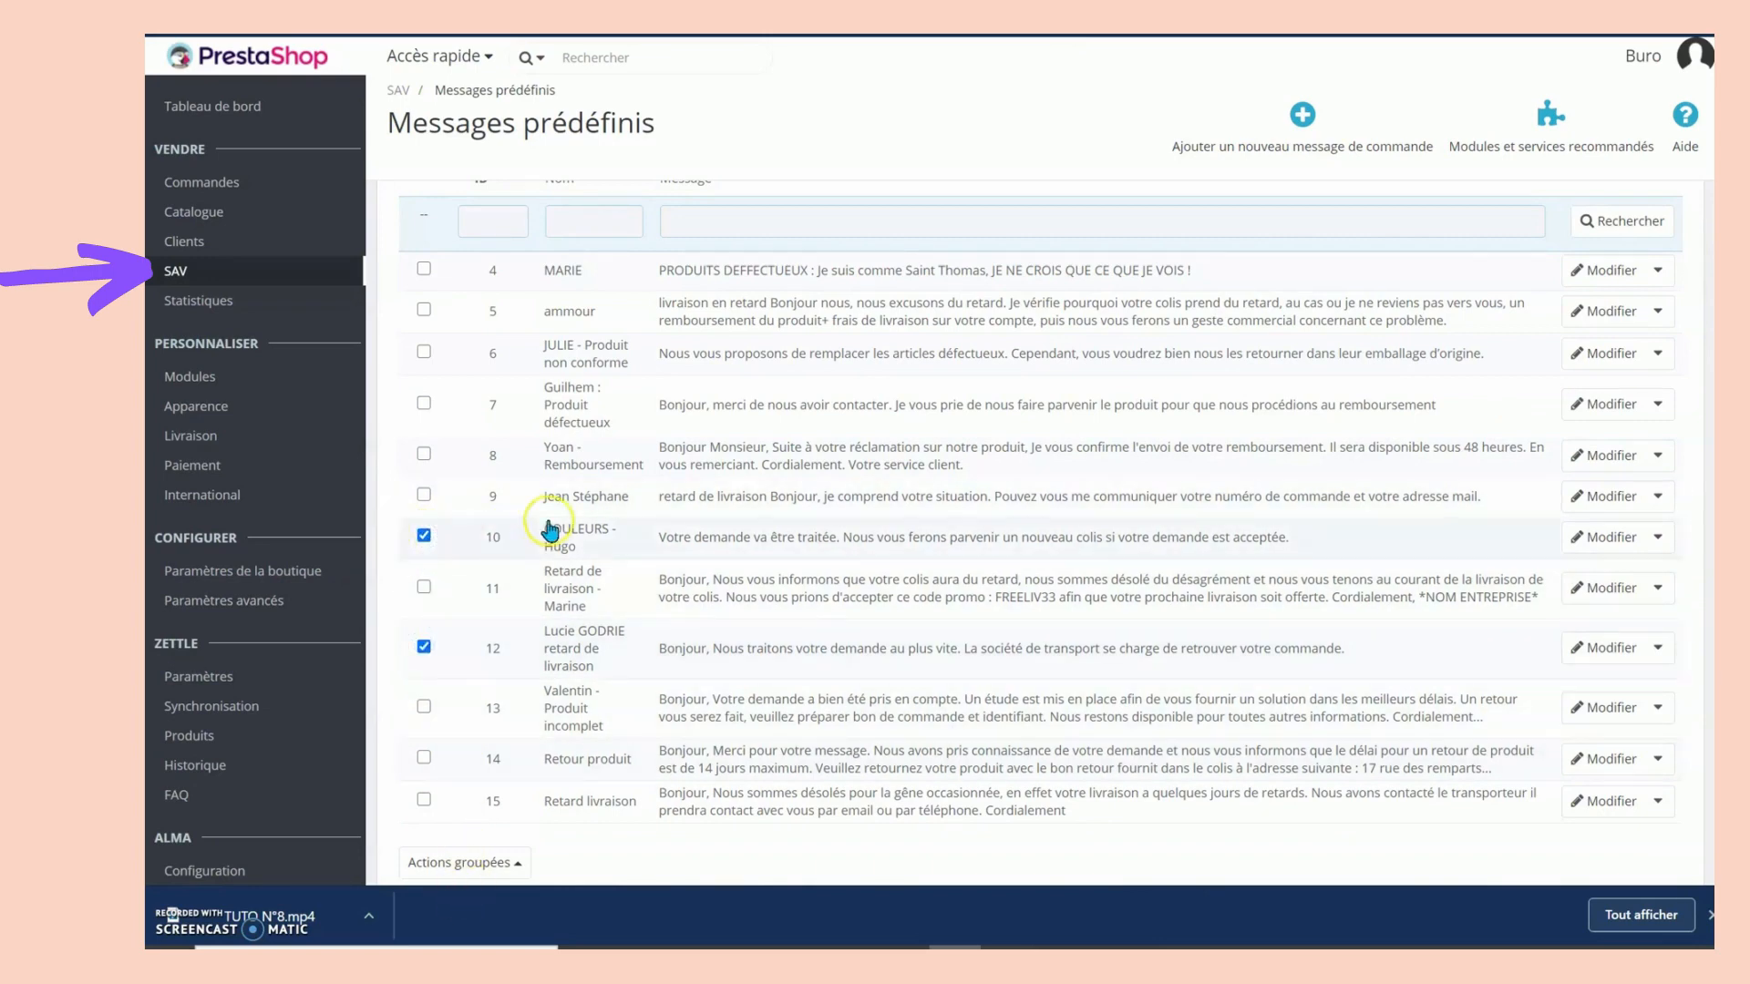
click(465, 862)
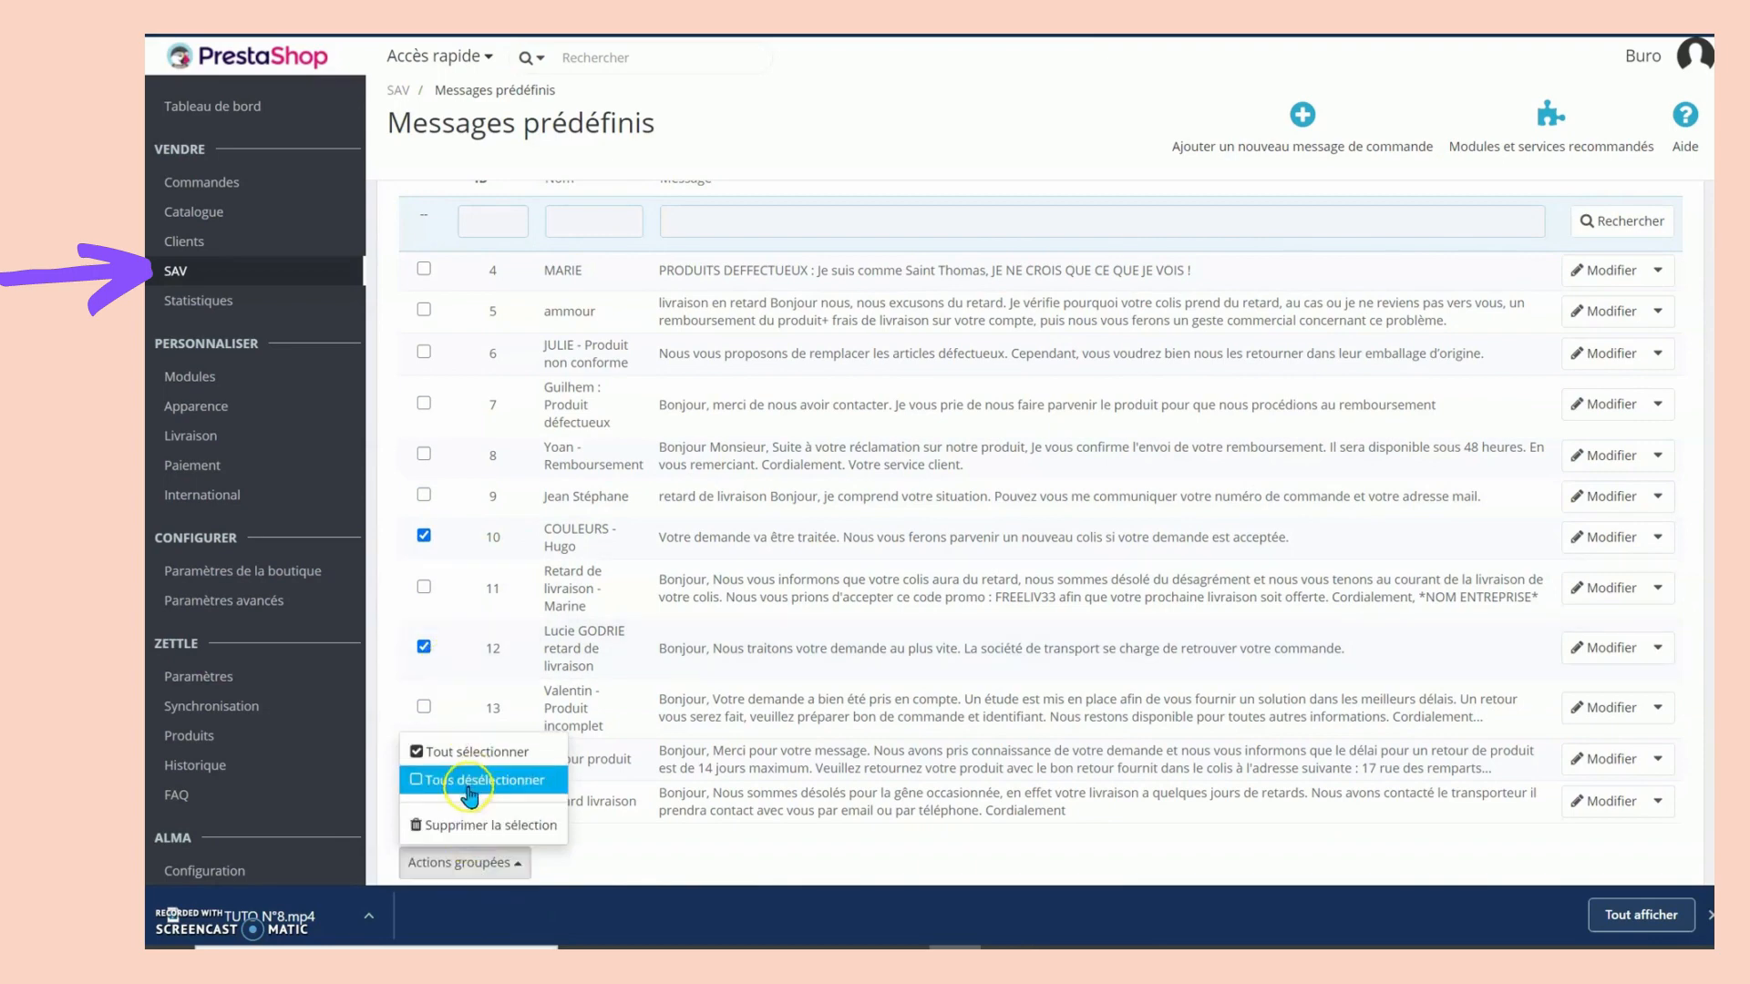
click(490, 825)
click(1003, 96)
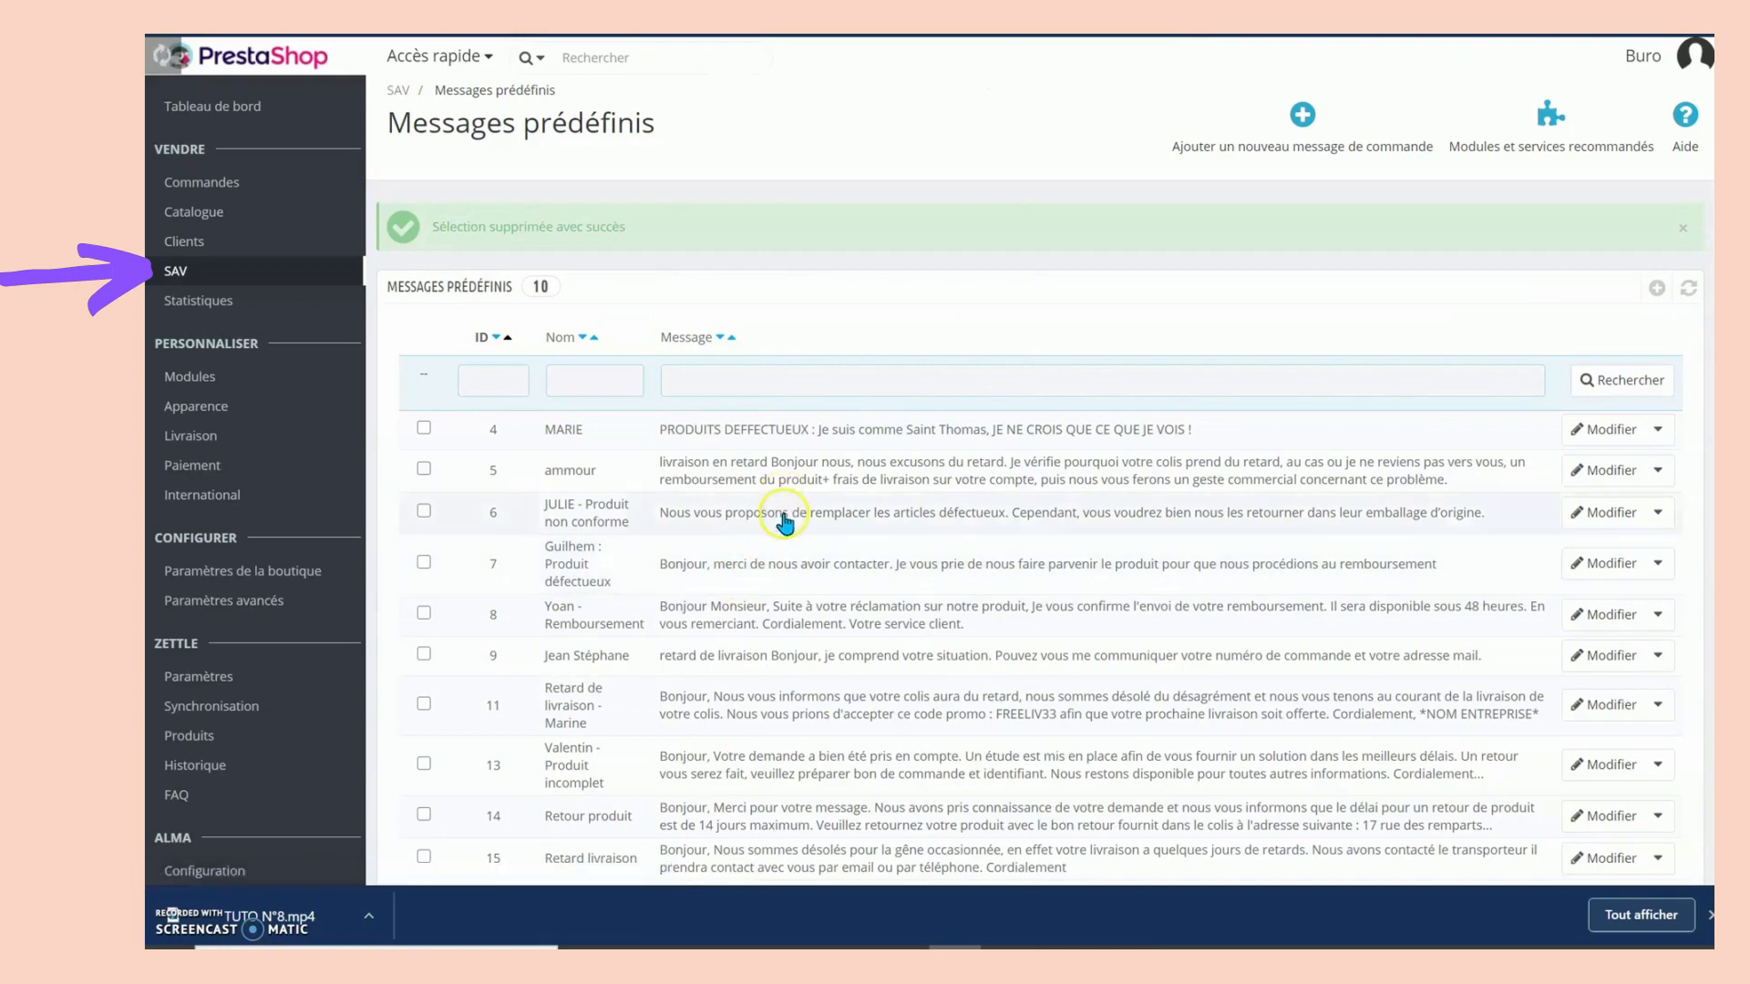
scroll(784, 519, down, 2)
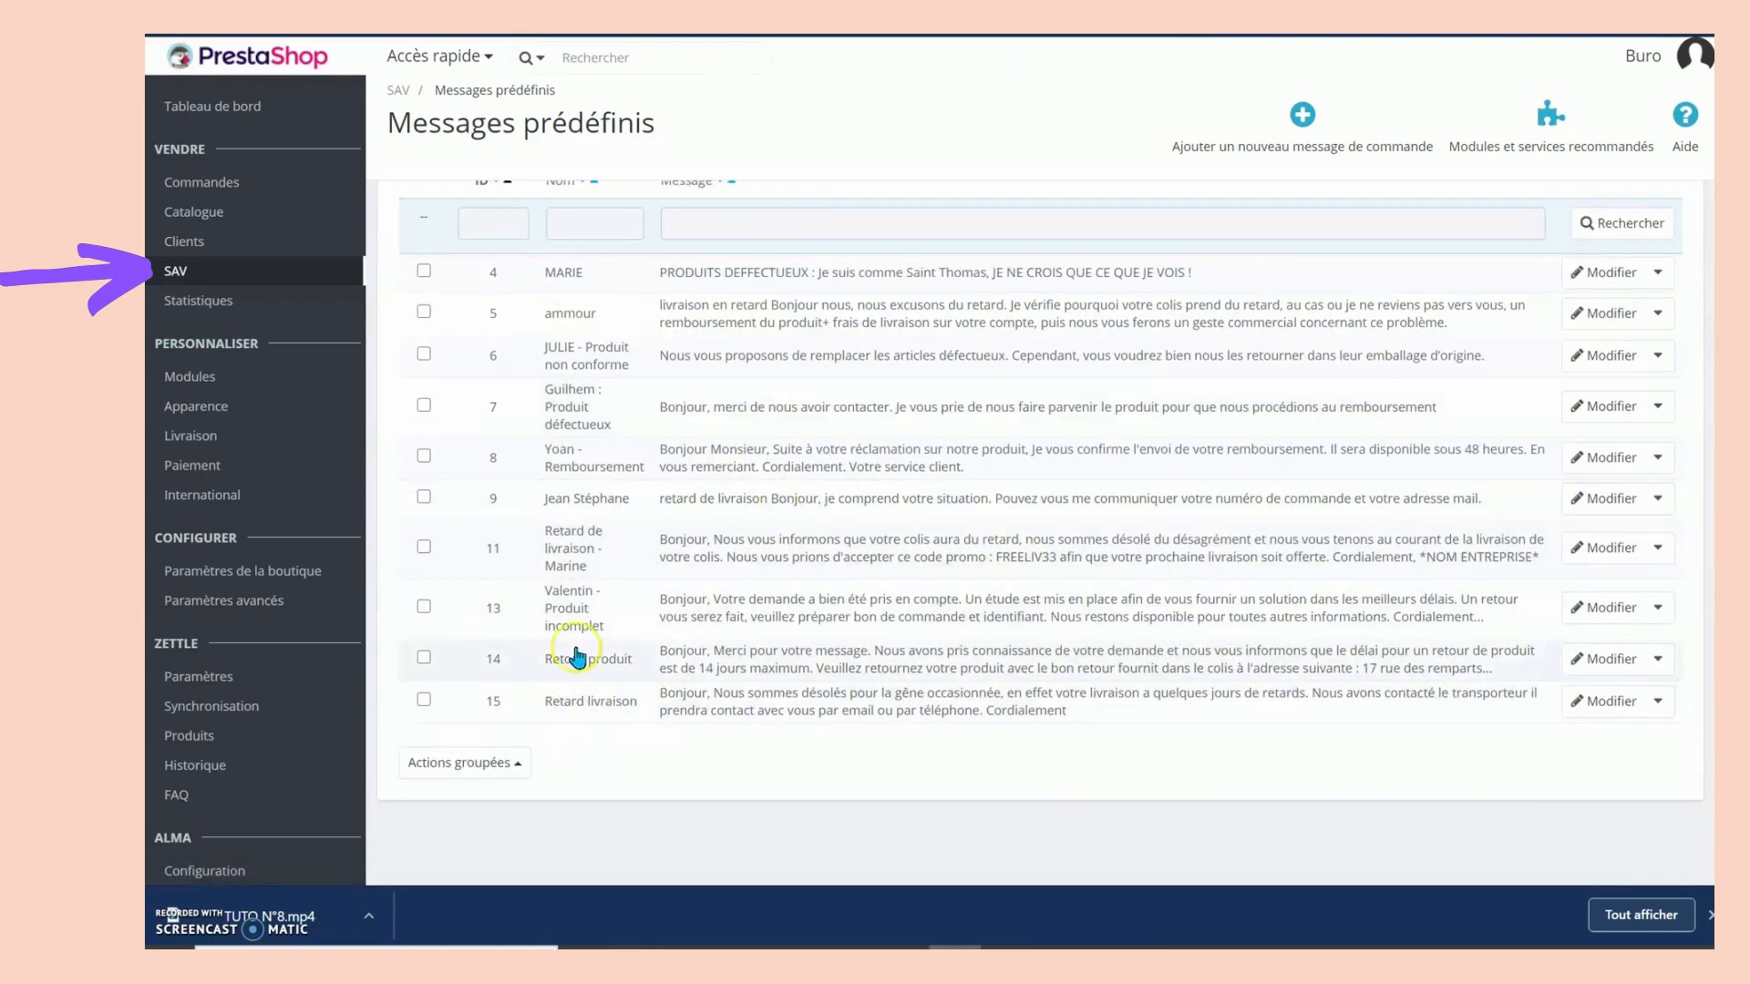
mouse_move(269, 282)
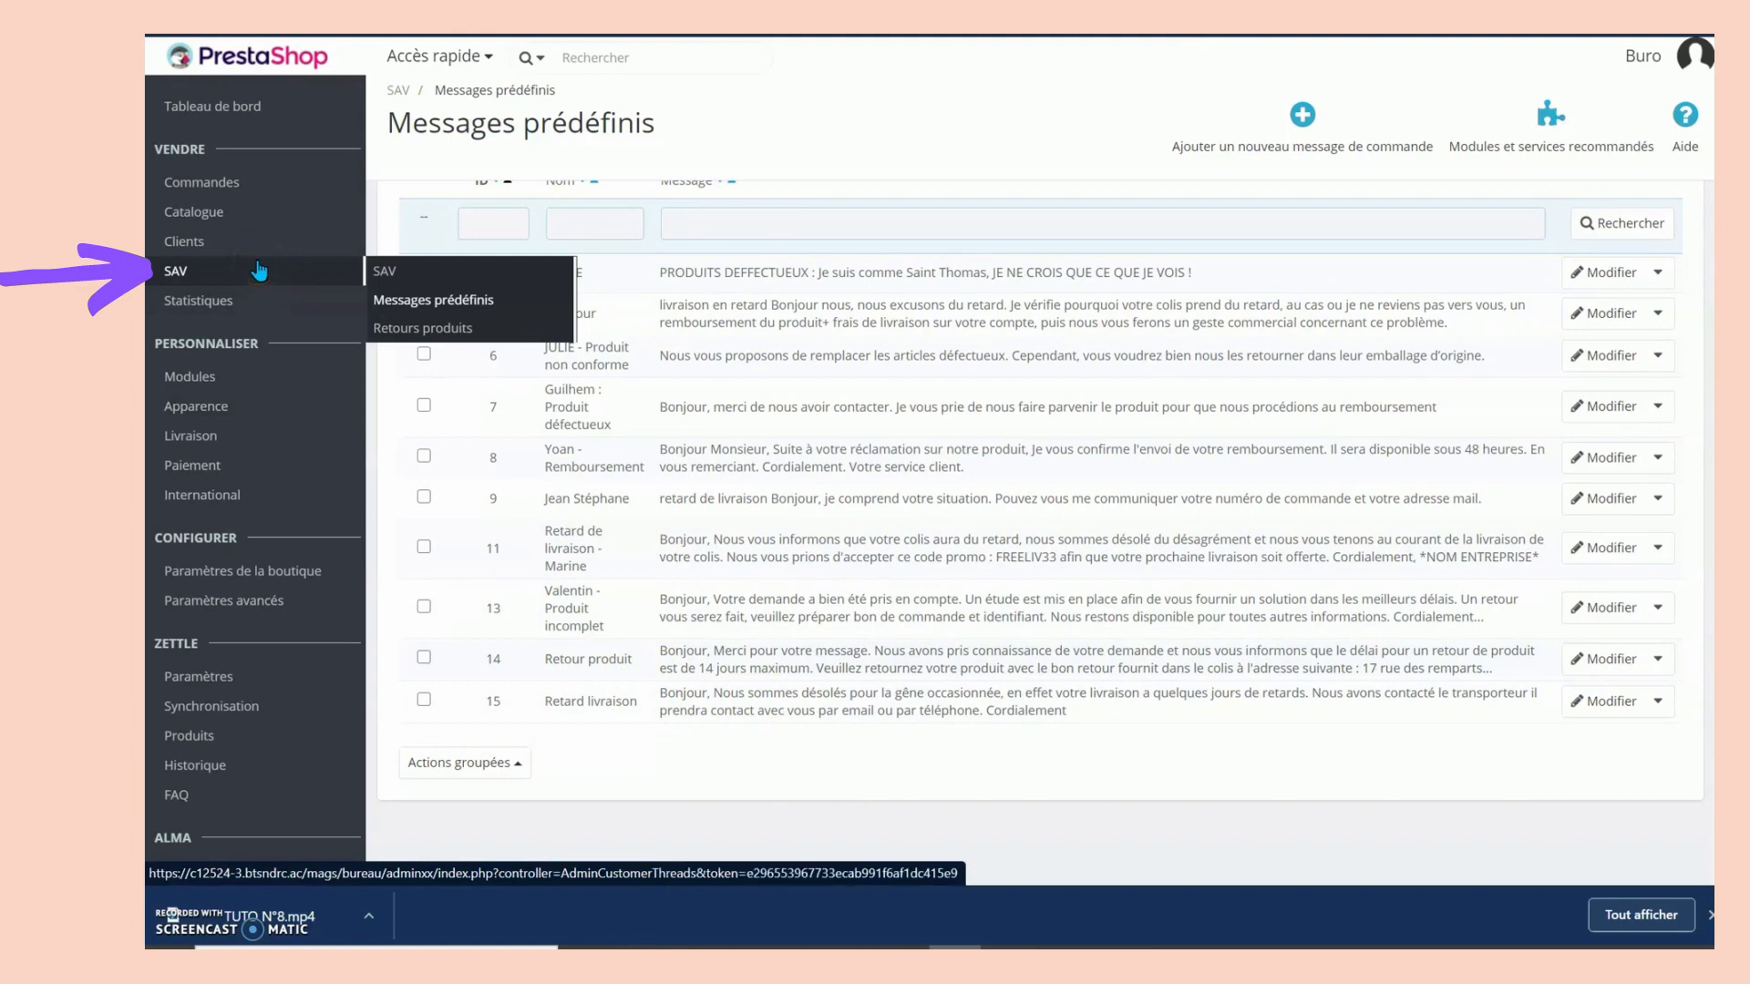
Open the most recent order from the Commandes list.
click(256, 187)
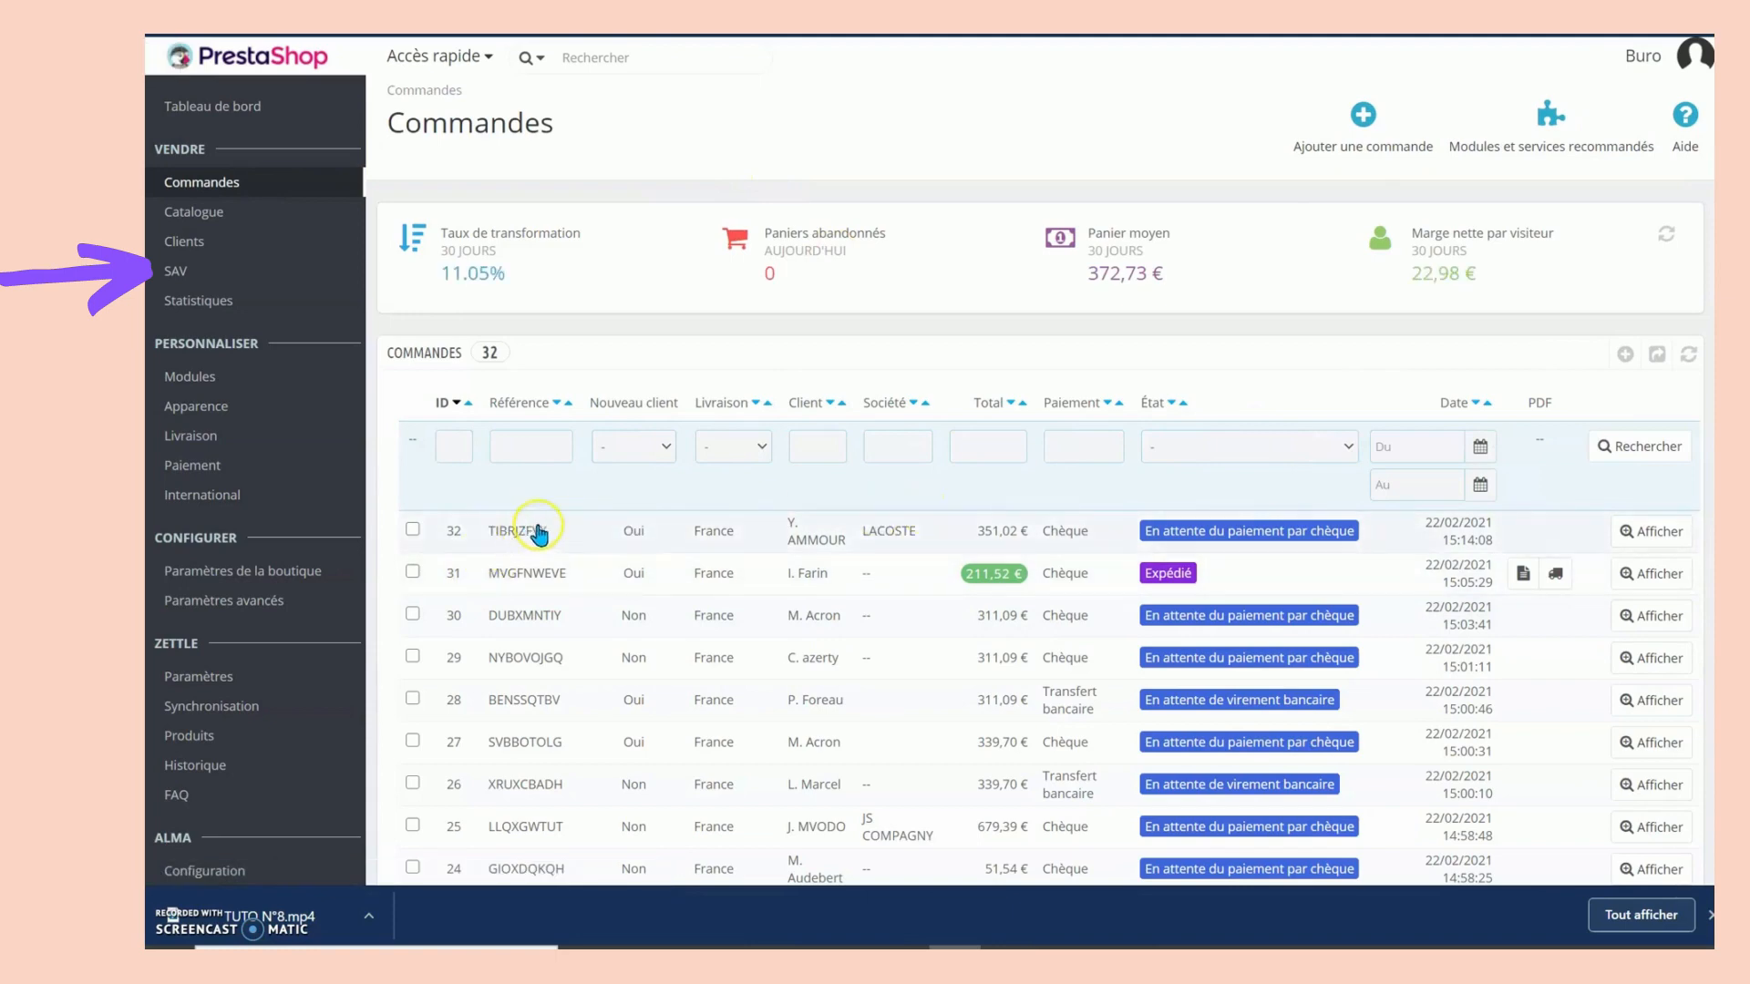
click(580, 533)
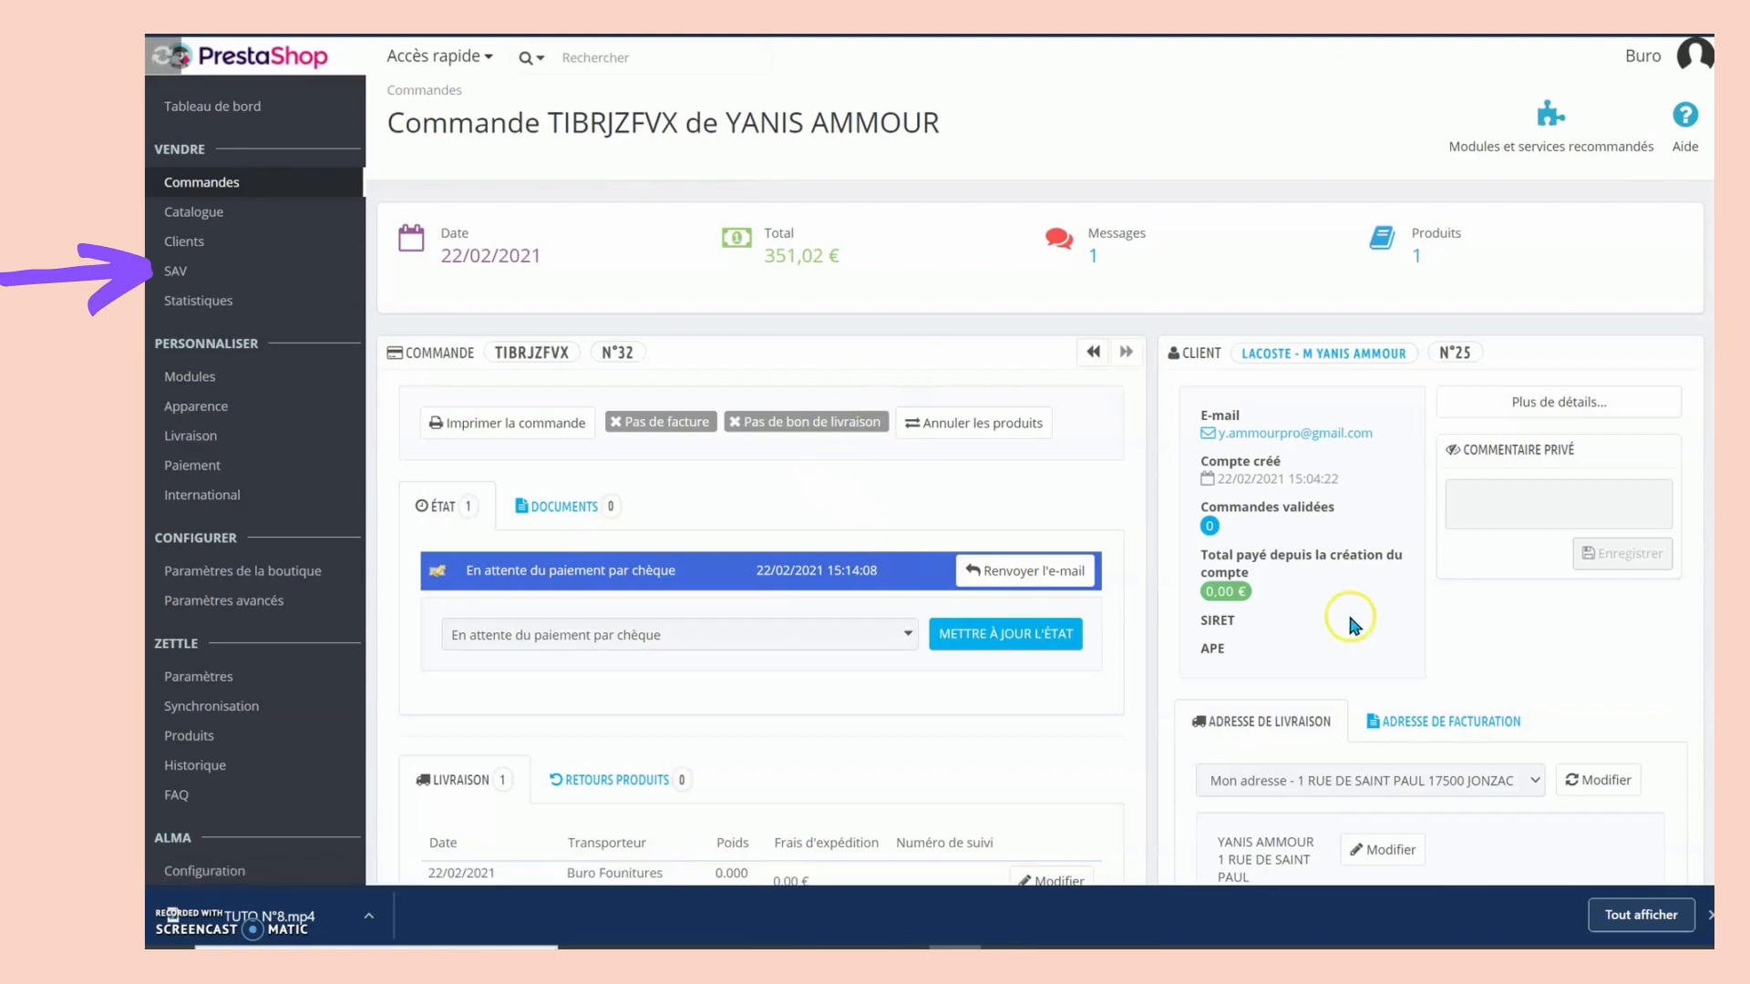
scroll(1331, 638, down, 2)
scroll(1325, 711, down, 6)
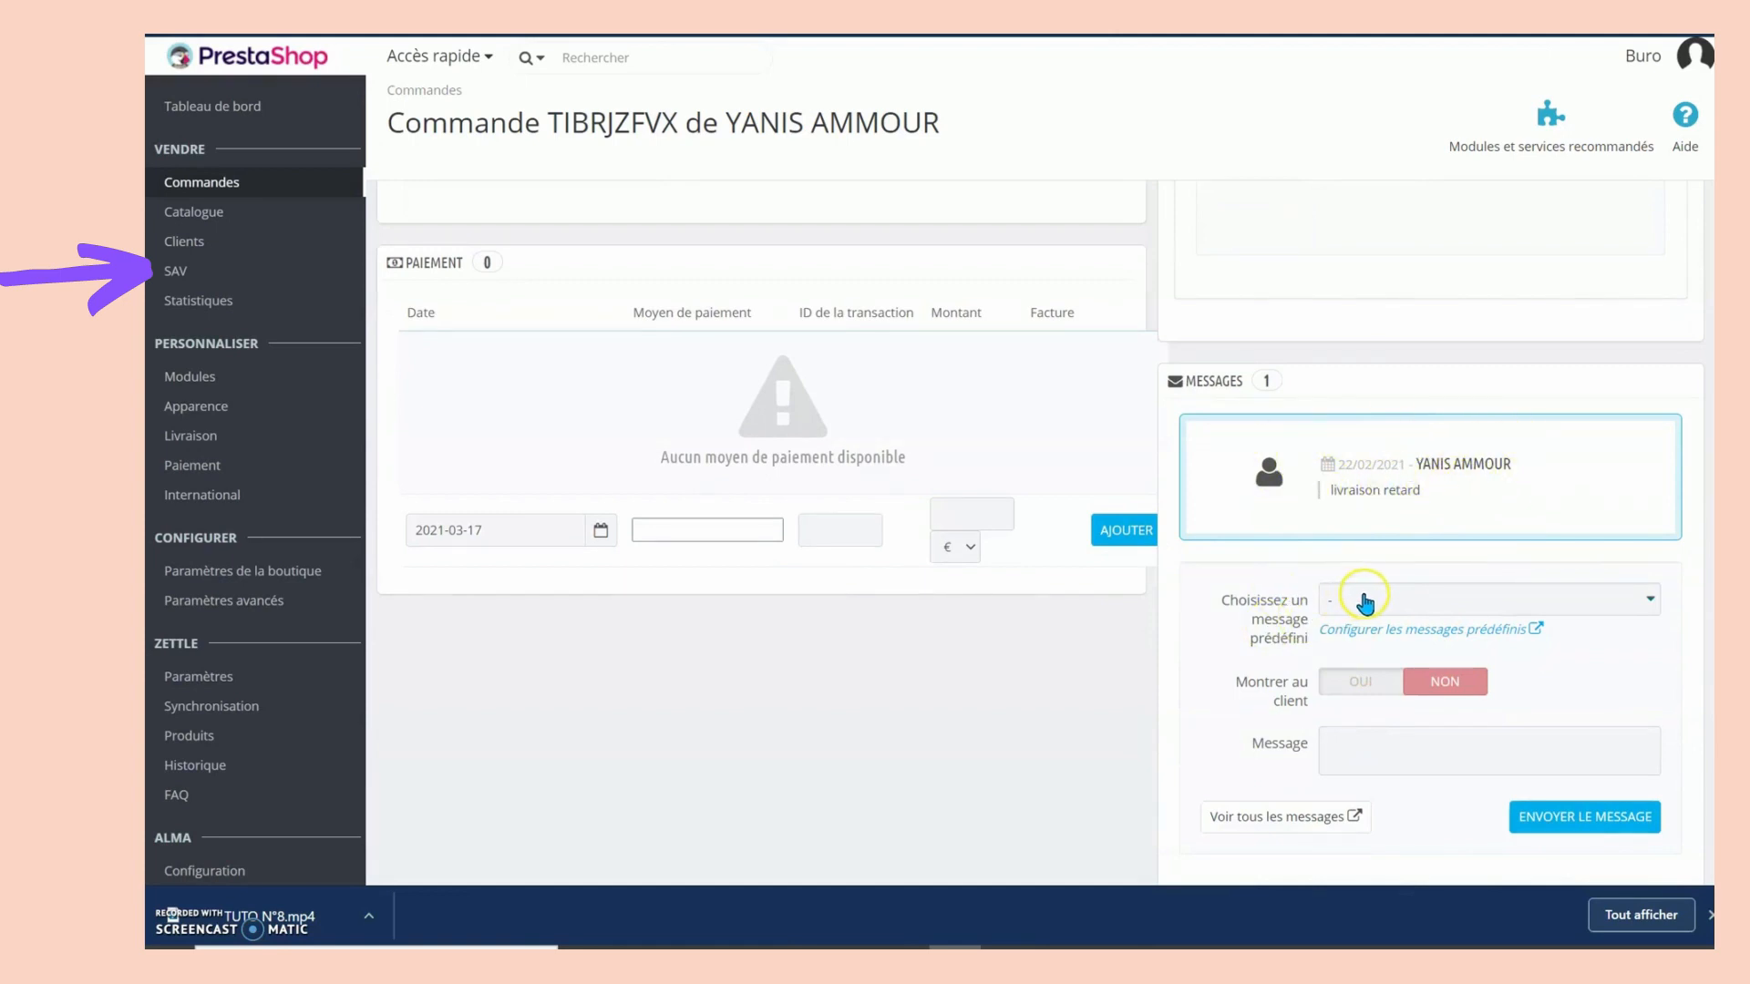
Send the Retard livraison predefined message on the order, visible to the customer.
click(1357, 599)
scroll(1428, 802, down, 2)
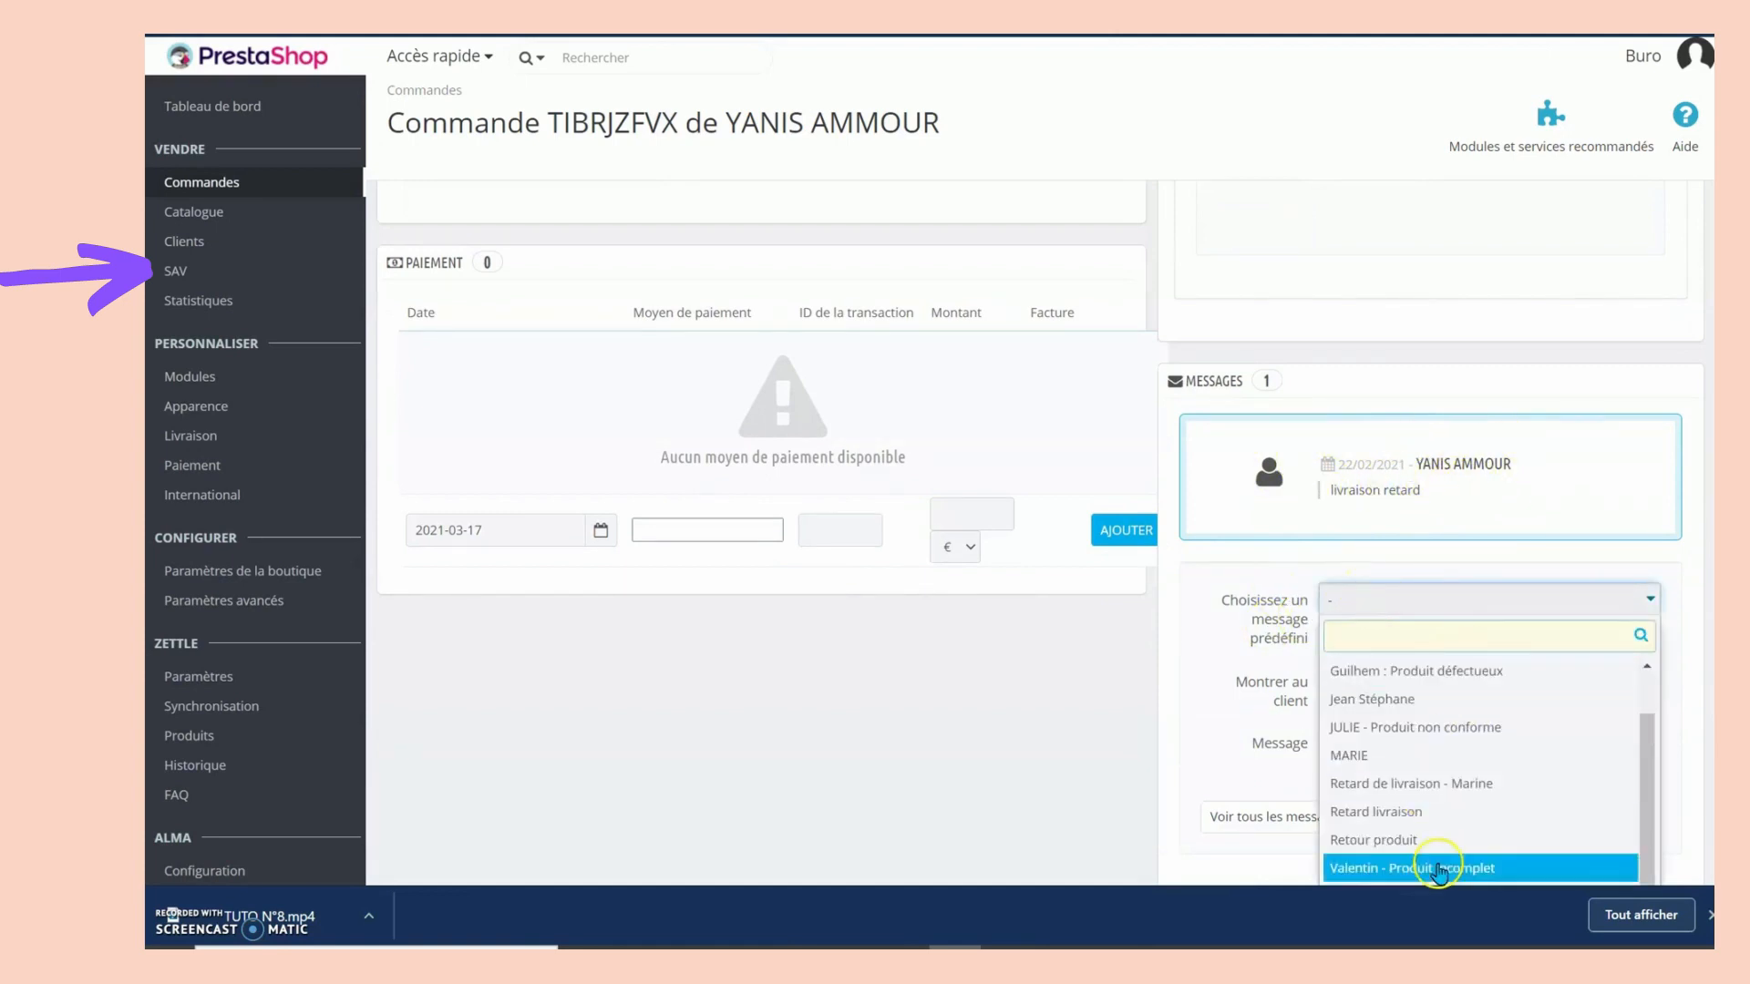
click(1418, 812)
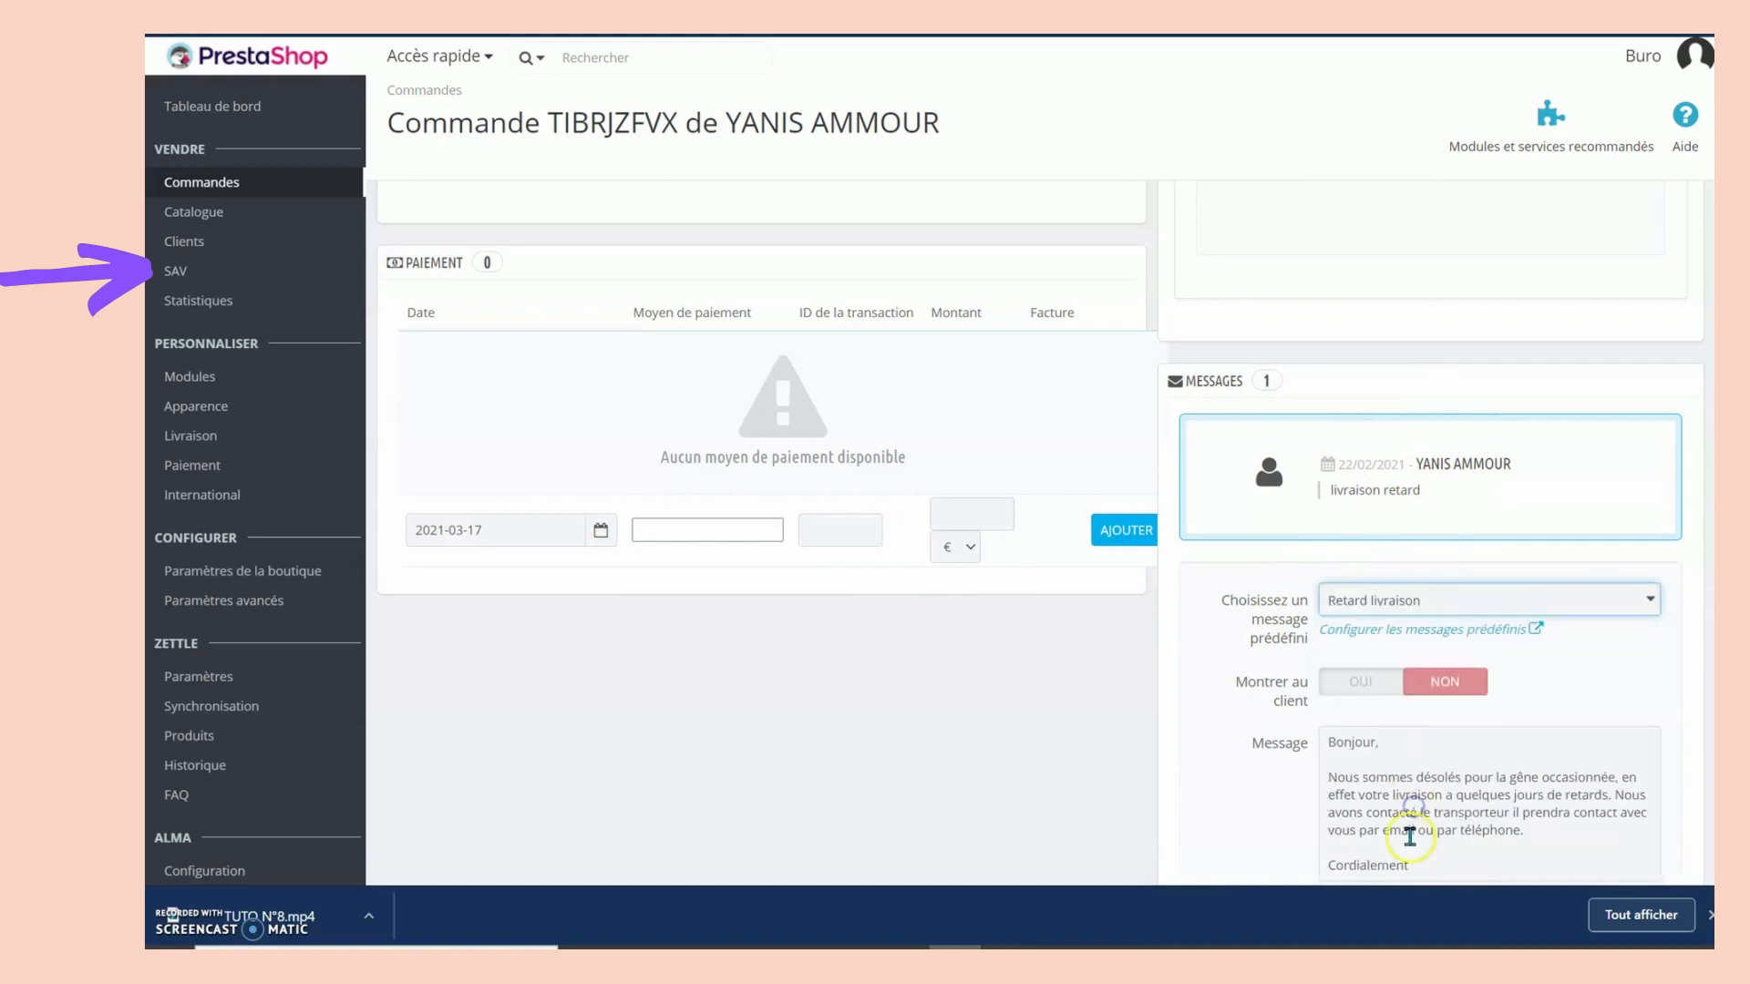
click(1361, 682)
scroll(1453, 703, down, 2)
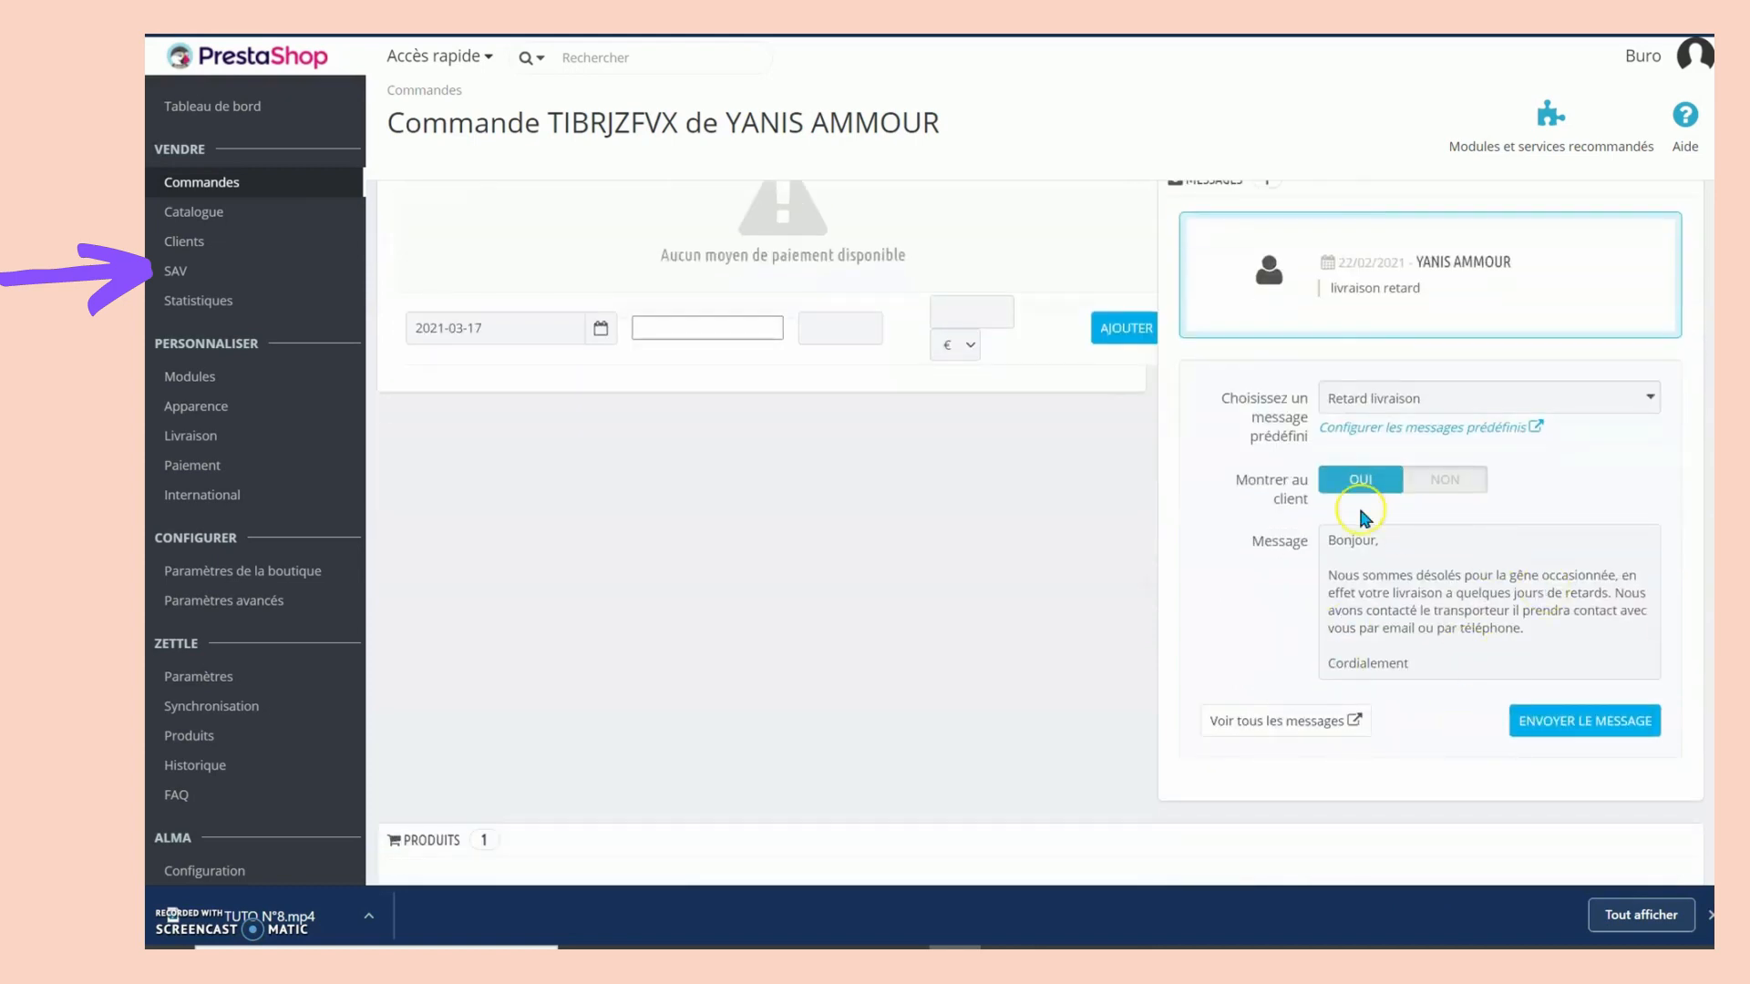
click(1532, 722)
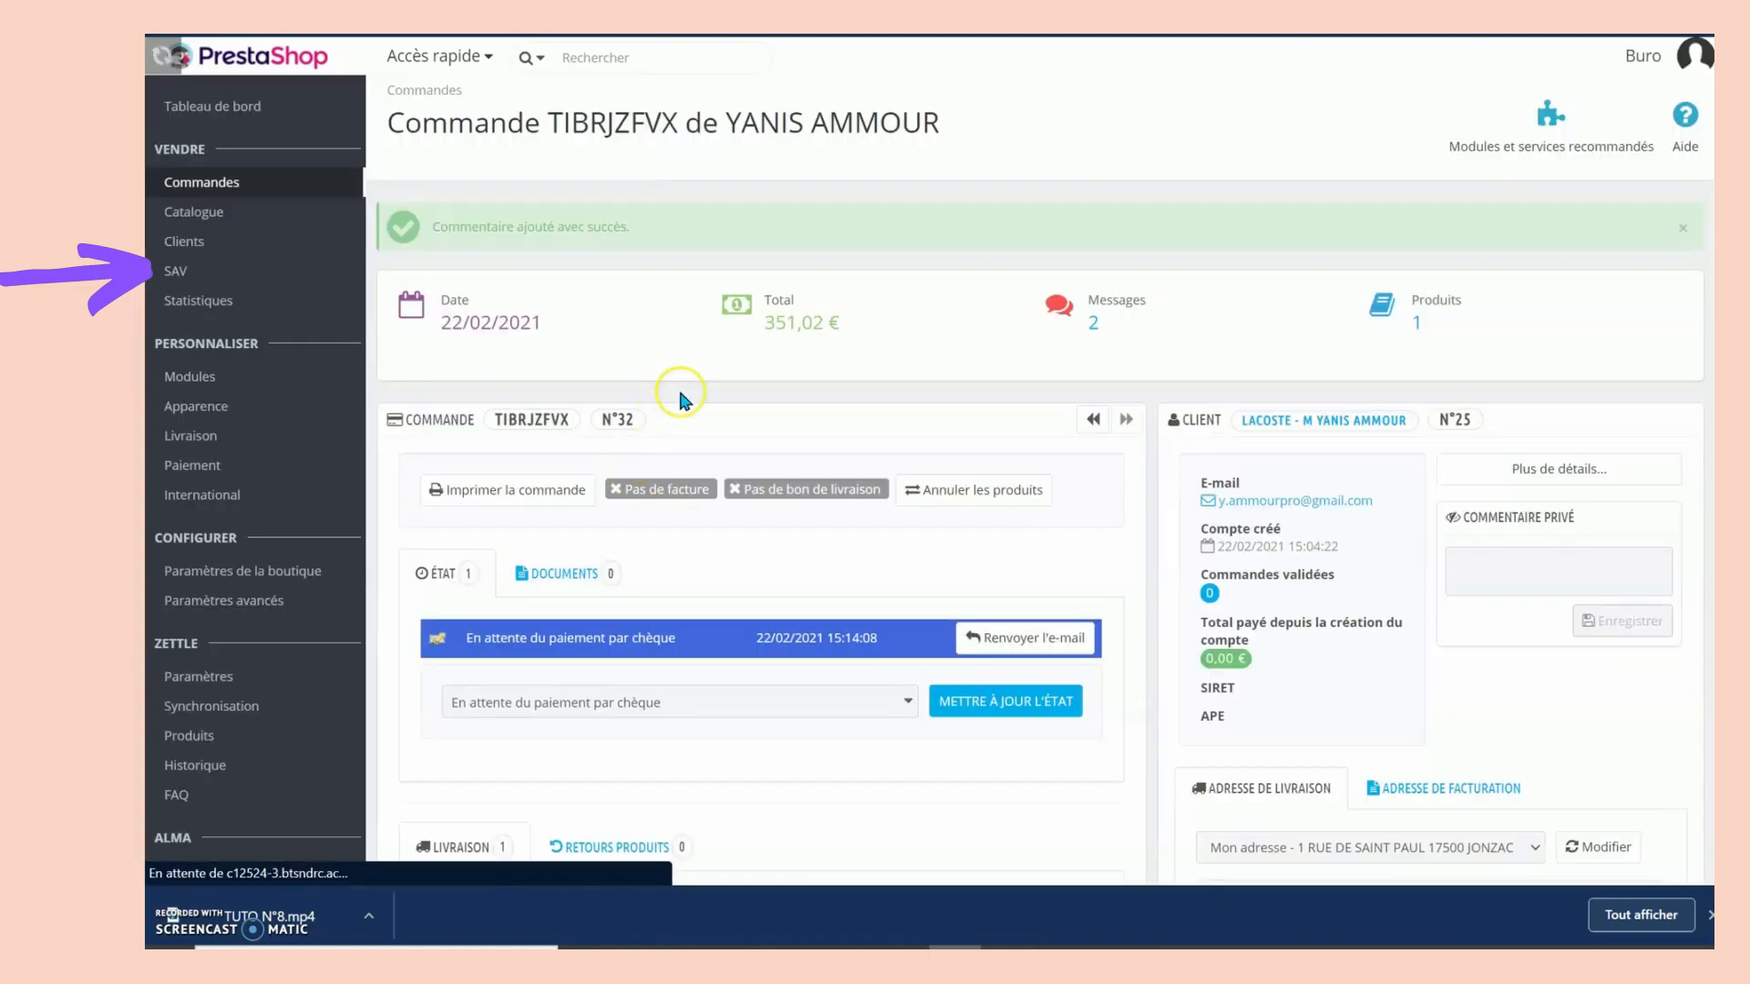
mouse_move(239, 272)
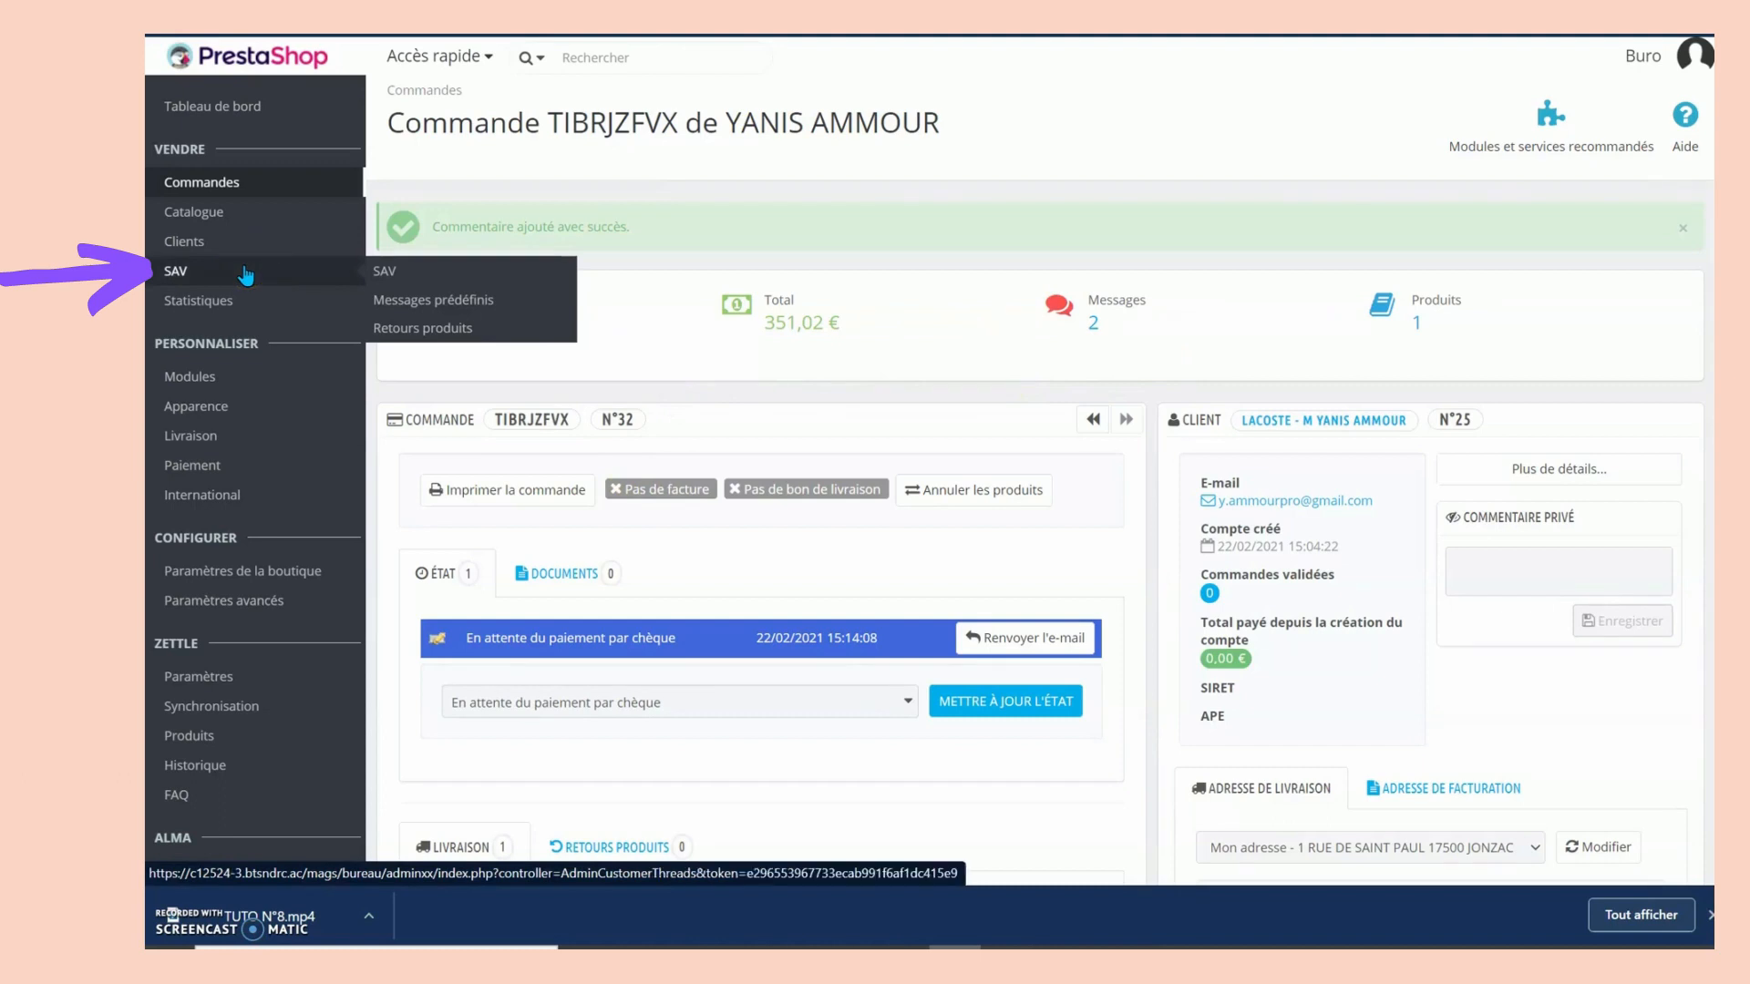
Change the product return period in Retours produits from 7 to 14 days and save.
mouse_move(415, 263)
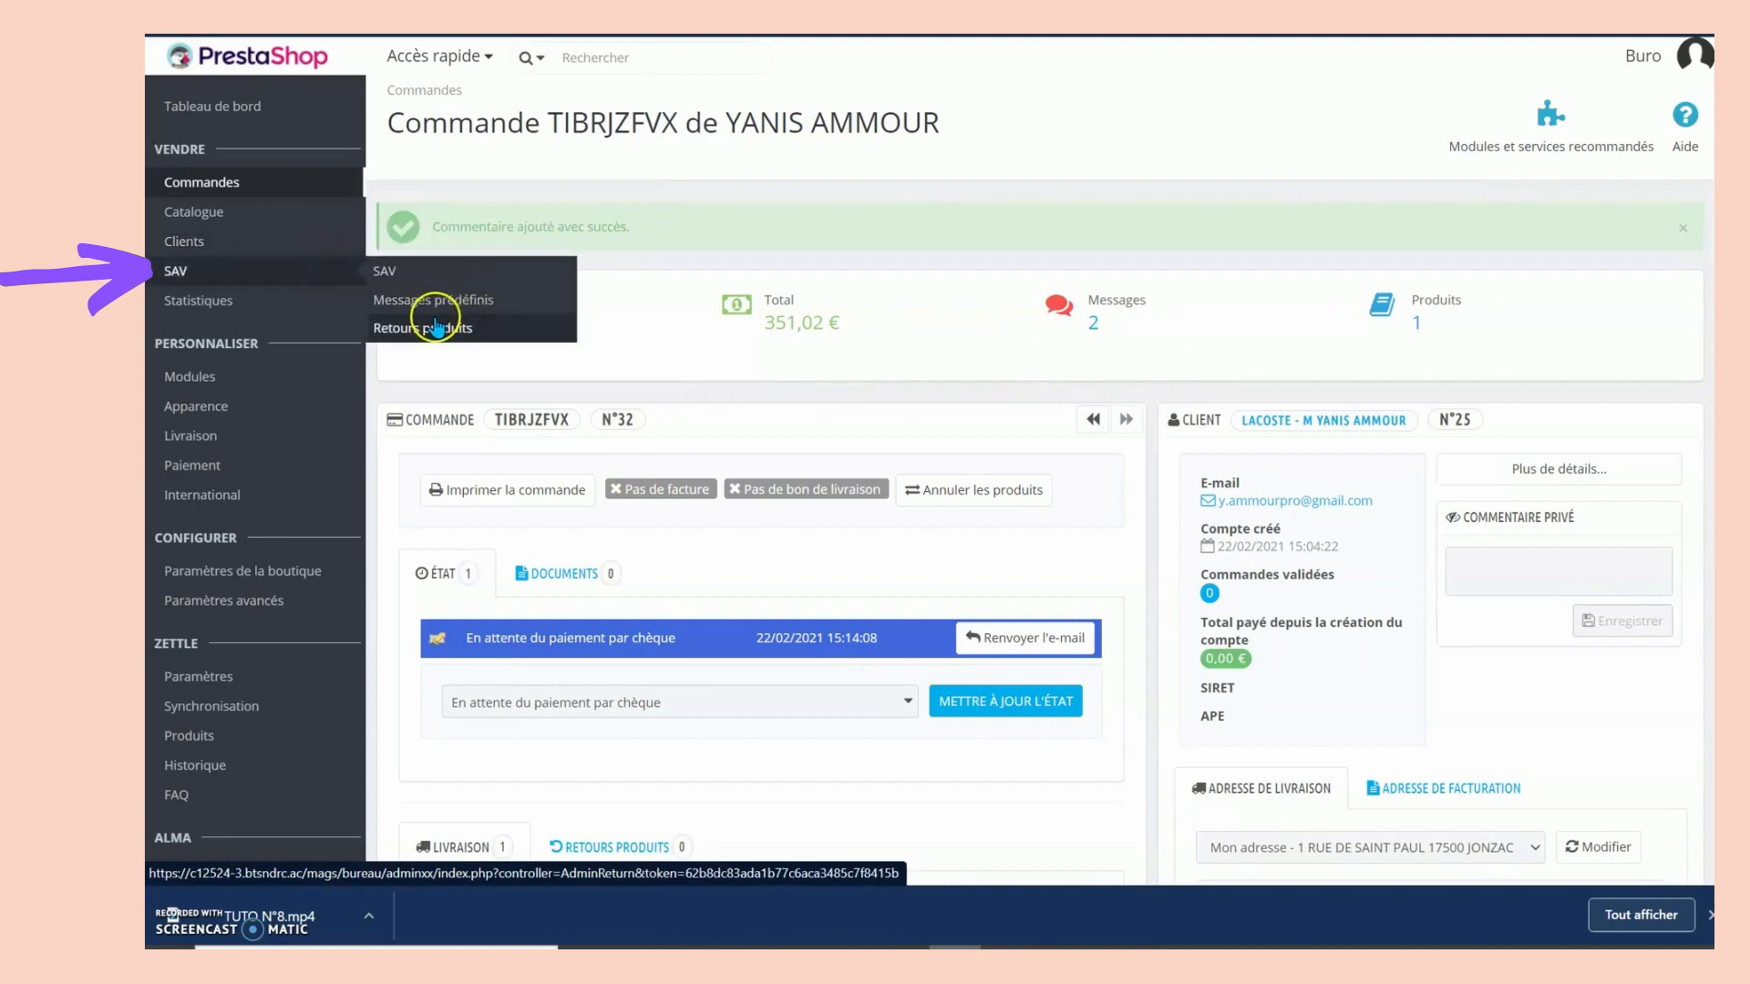
click(437, 327)
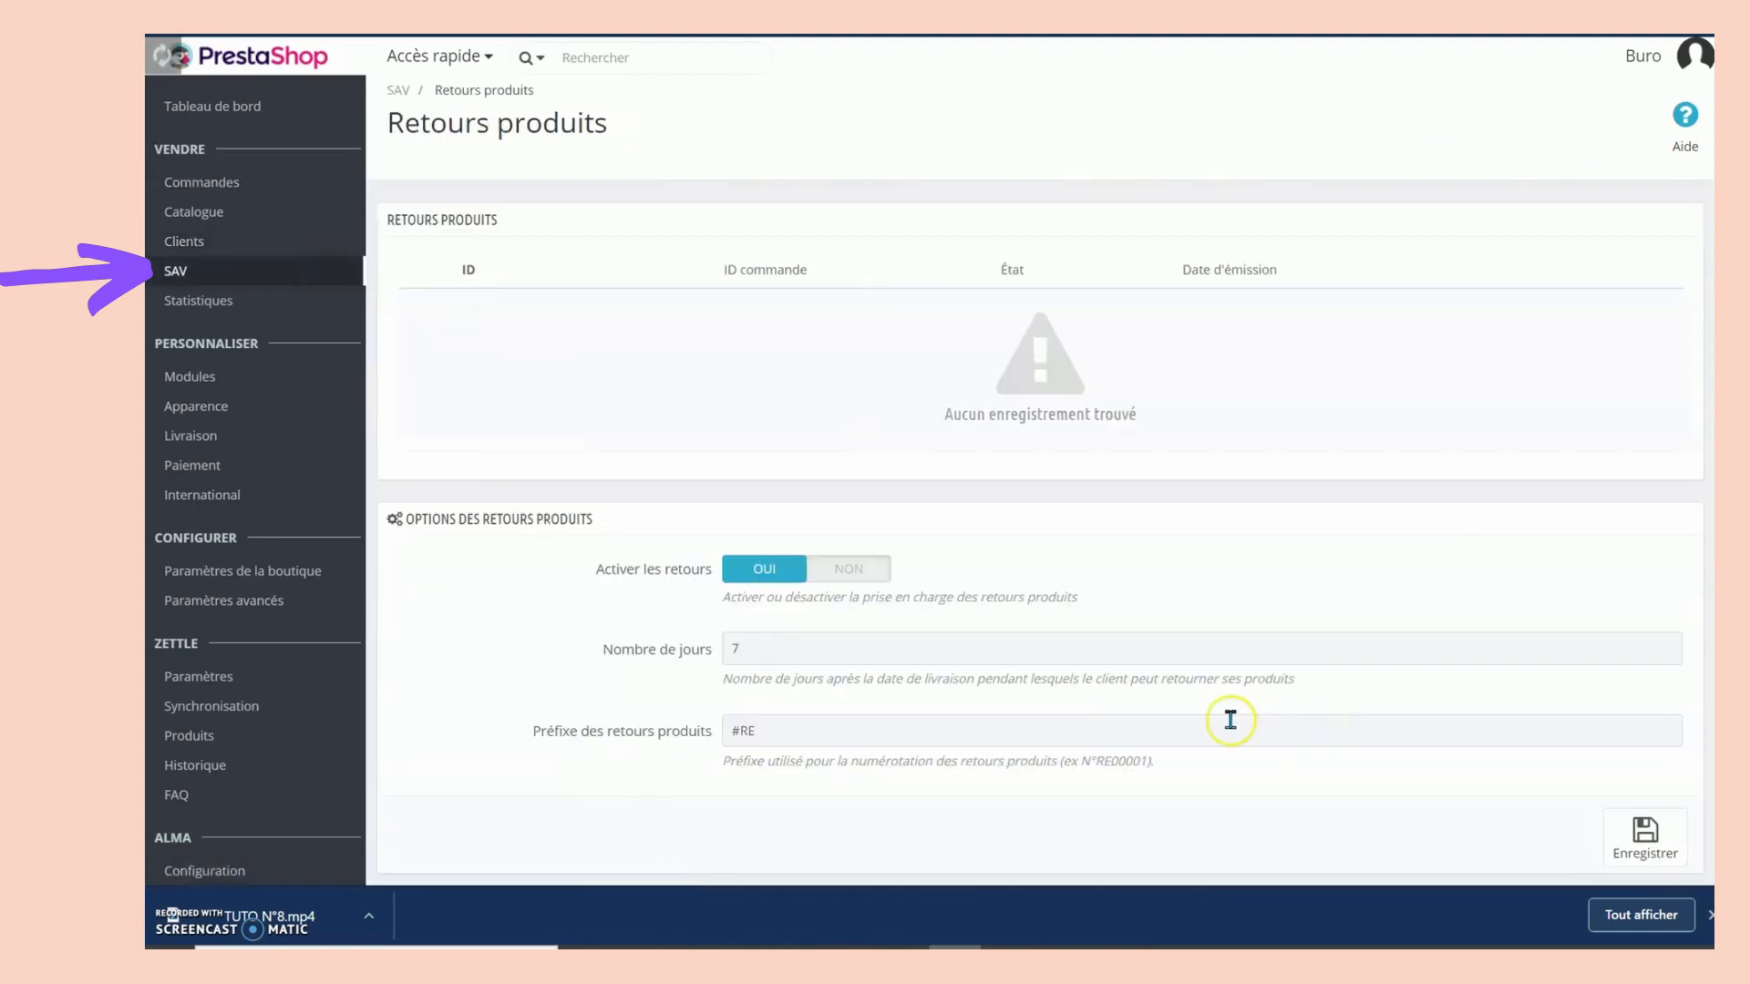
drag(833, 654, 672, 656)
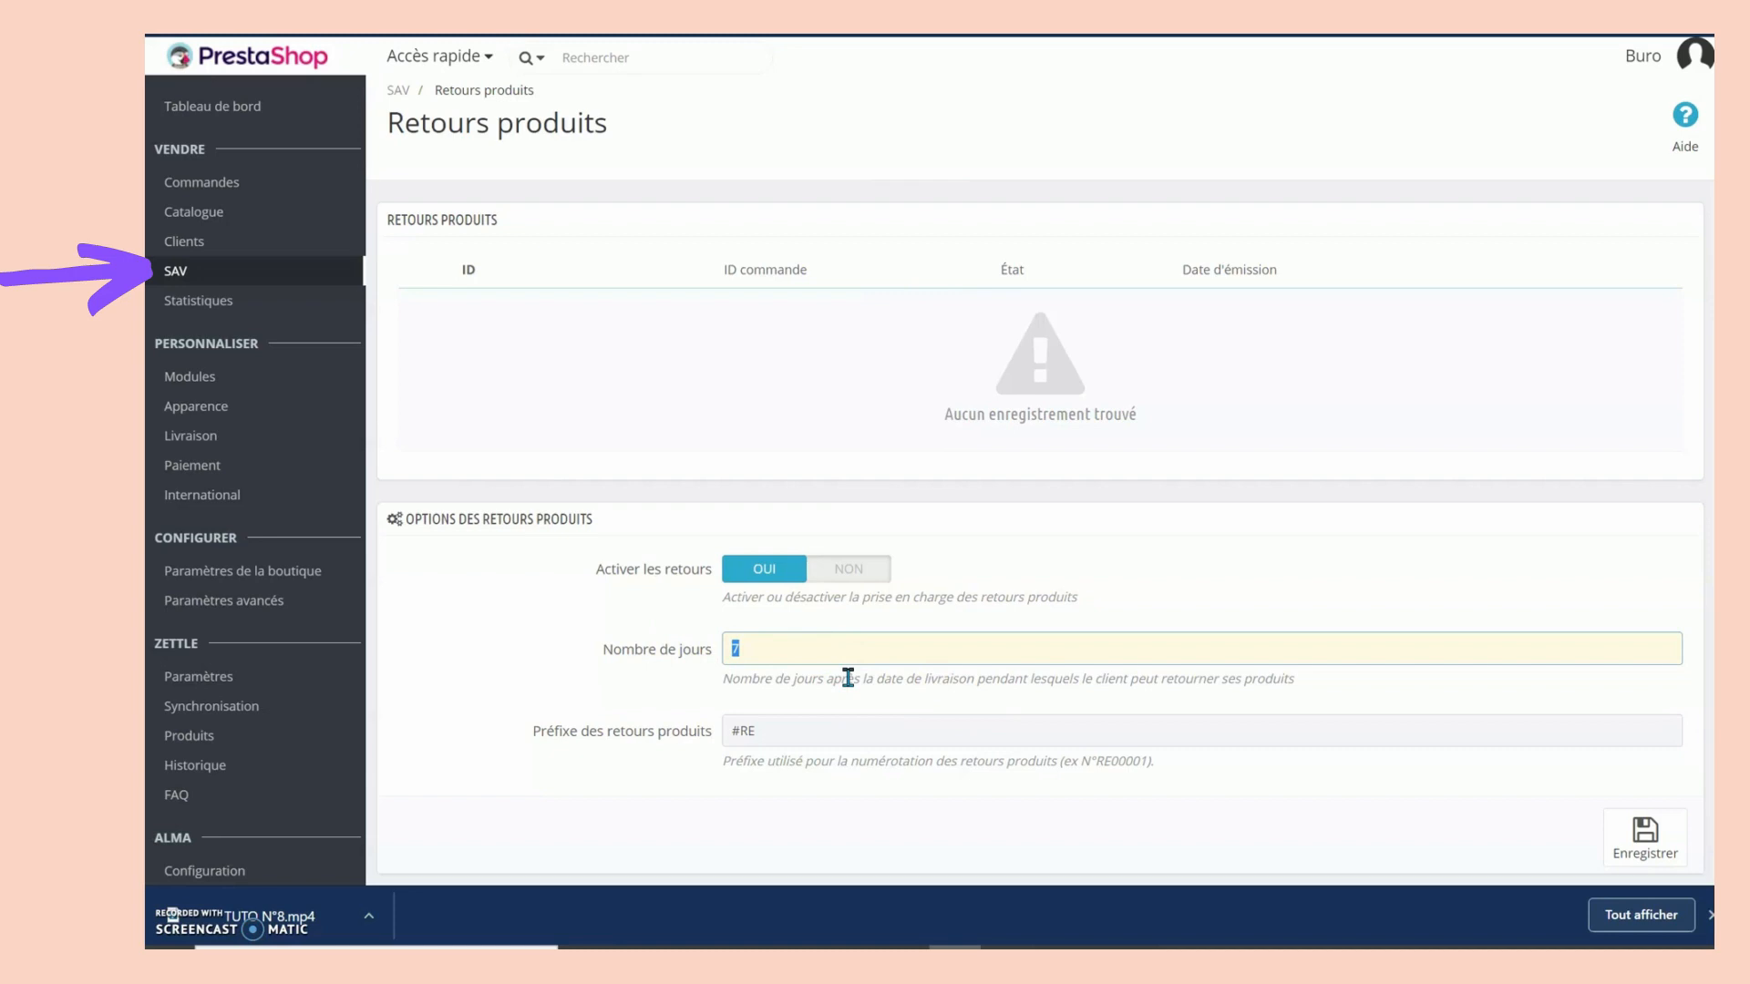
text(14)
click(1638, 829)
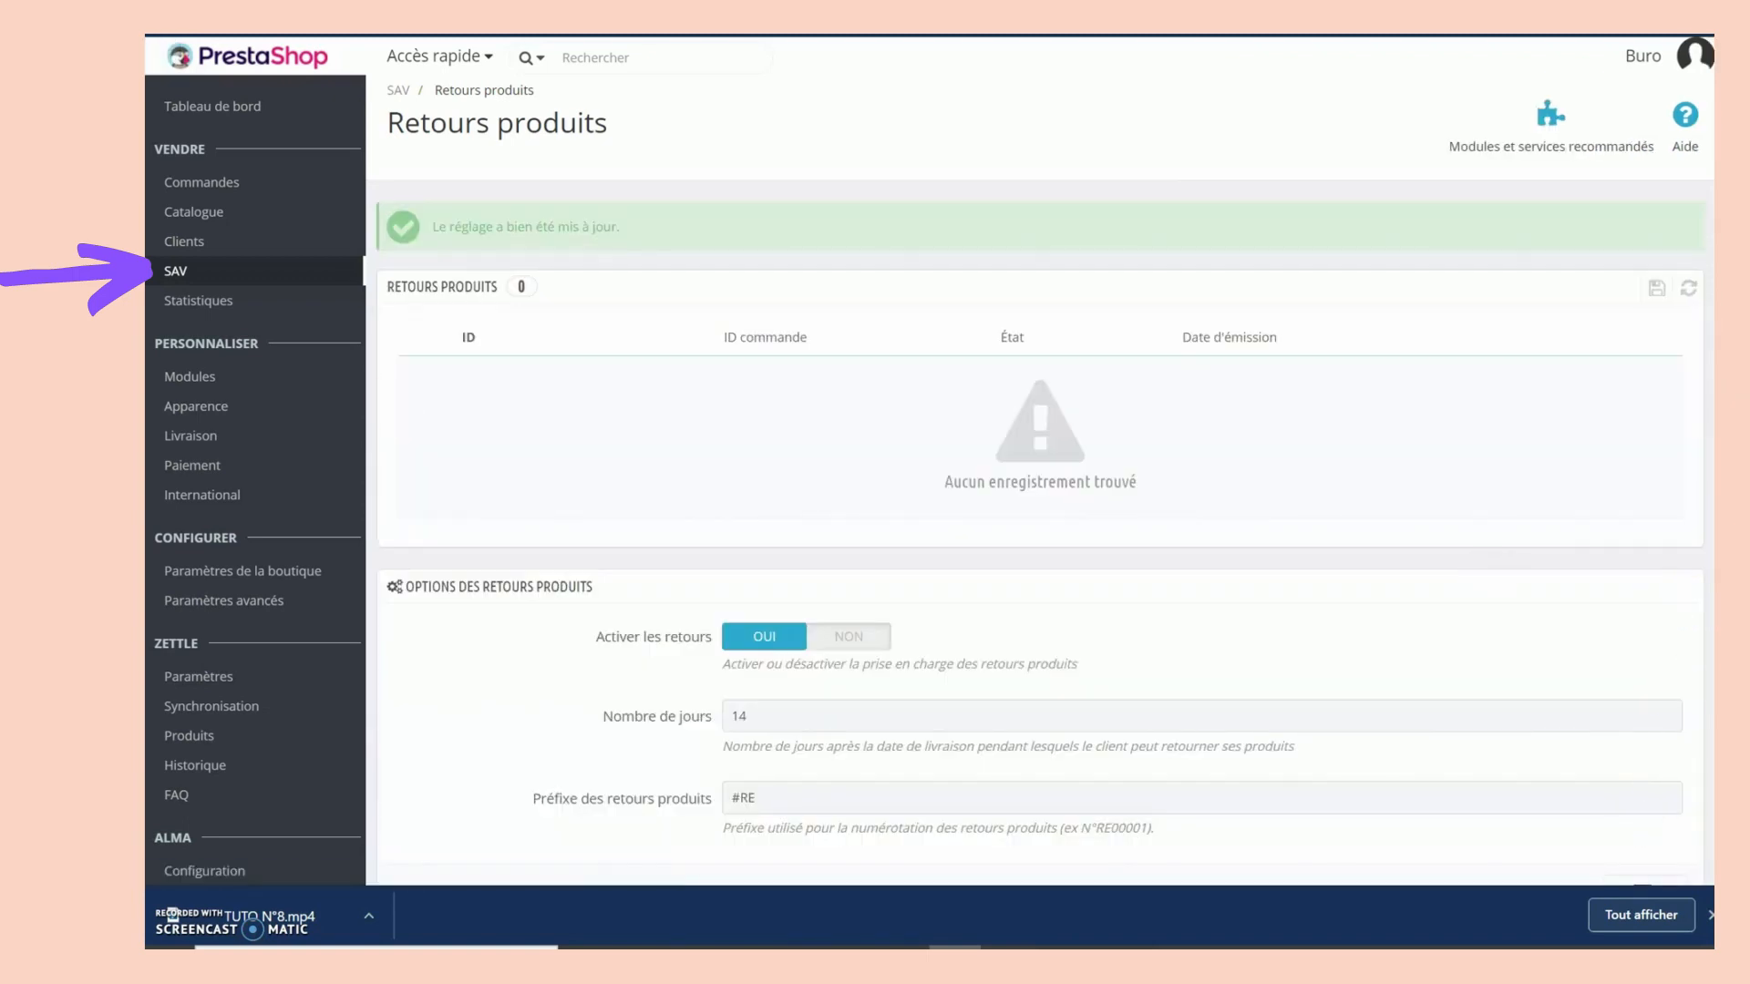
mouse_move(198, 262)
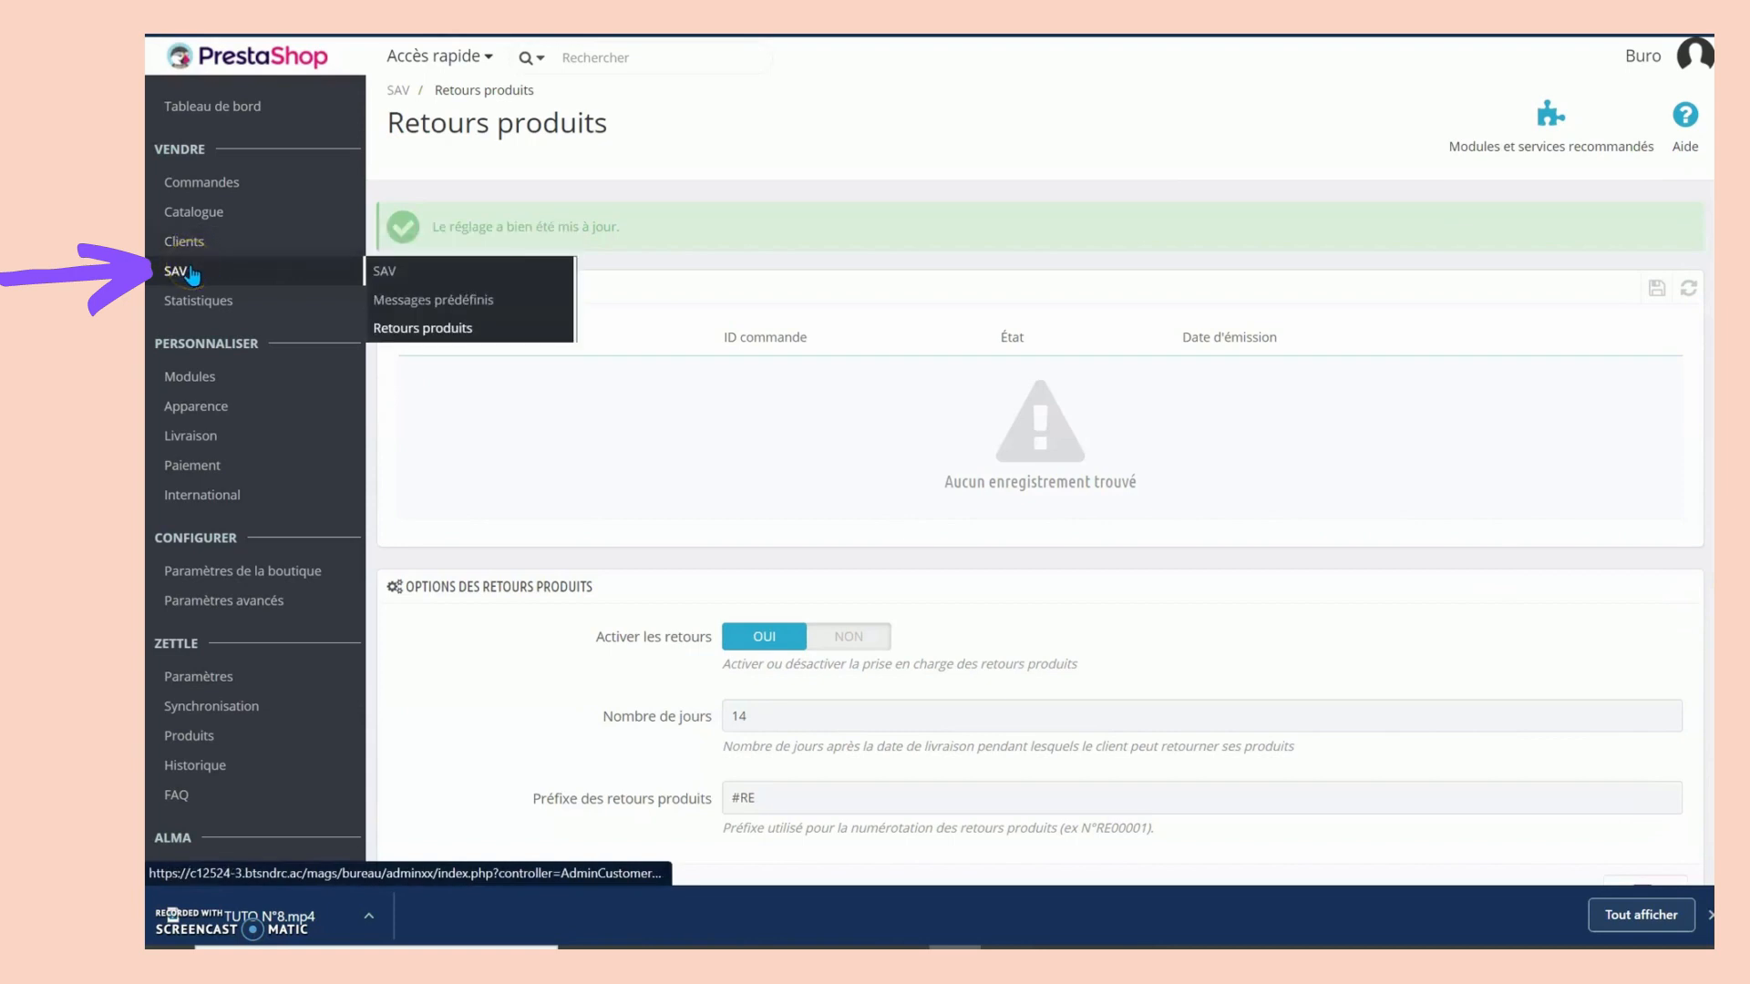